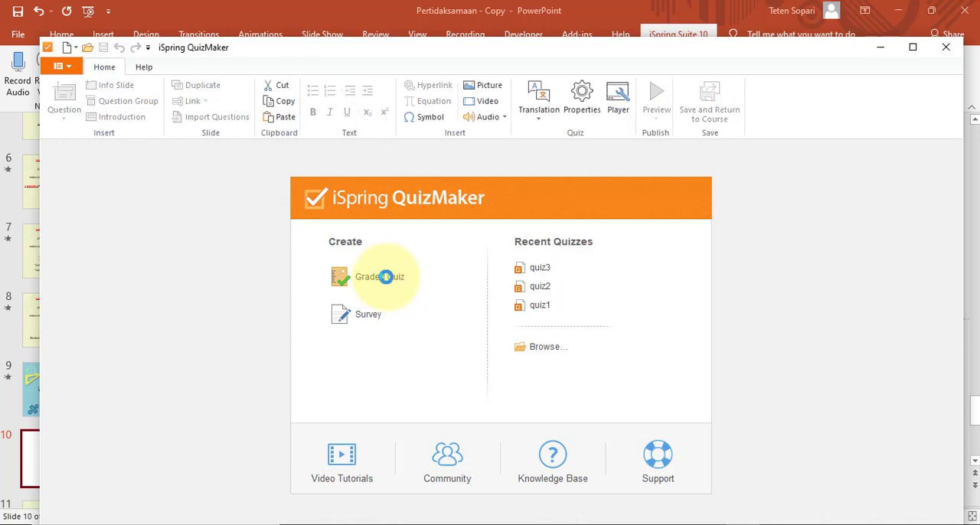
Create a new graded quiz and add a multiple choice question to it
{"action": "left_click", "coordinate": [386, 277]}
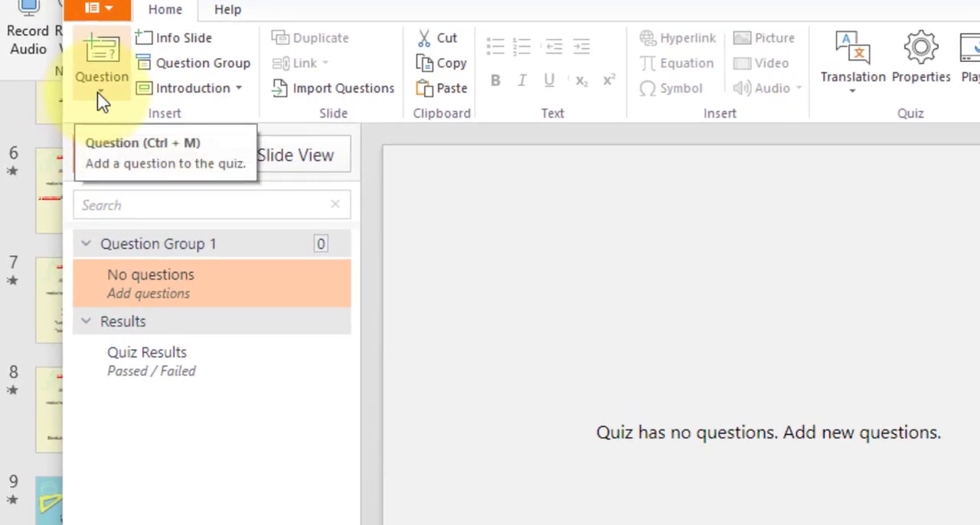
{"action": "left_click", "coordinate": [102, 98]}
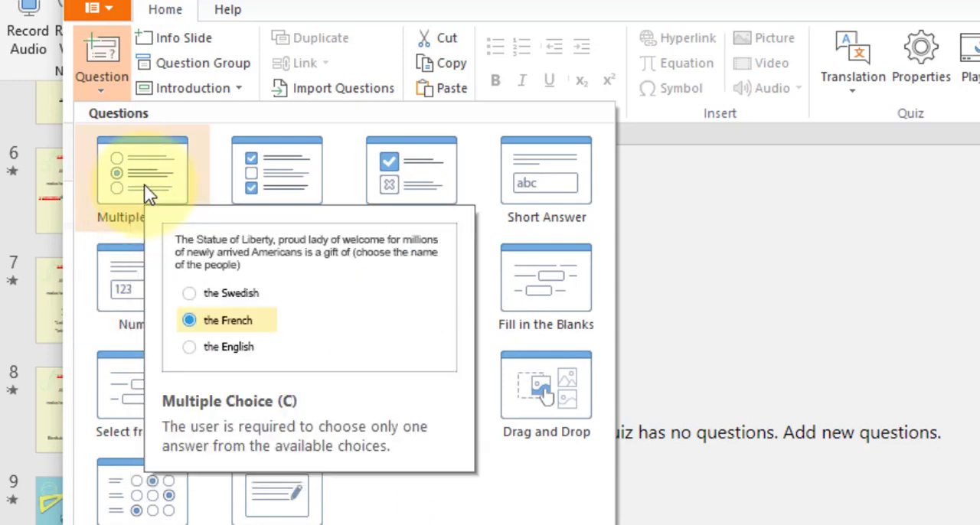
{"action": "left_click", "coordinate": [145, 185]}
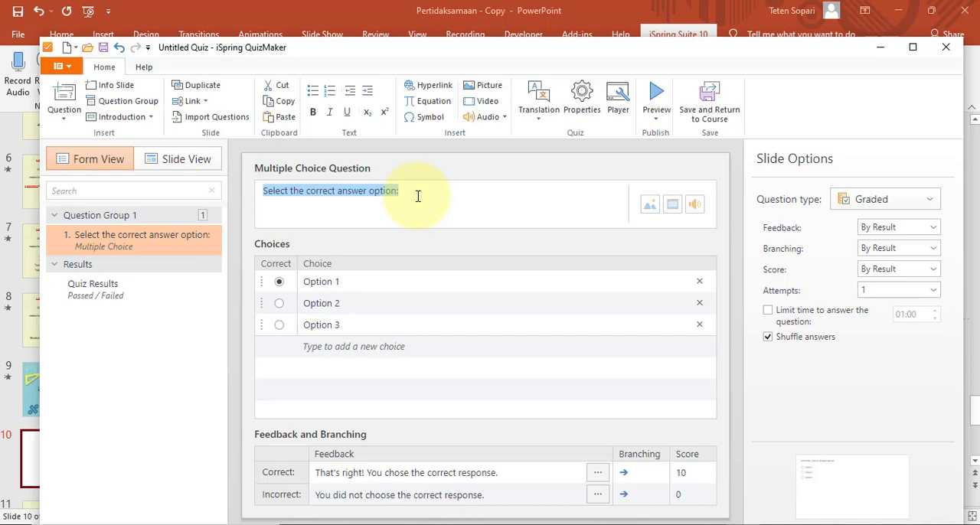
Replace the placeholder question text with "Bentuk pertidaksamaan yang teoat dari gambar berikut ini adalah ..."
{"action": "type", "text": "Bentuk peridak"}
{"action": "key", "text": "BackSpace"}
{"action": "key", "text": "BackSpace"}
{"action": "key", "text": "BackSpace"}
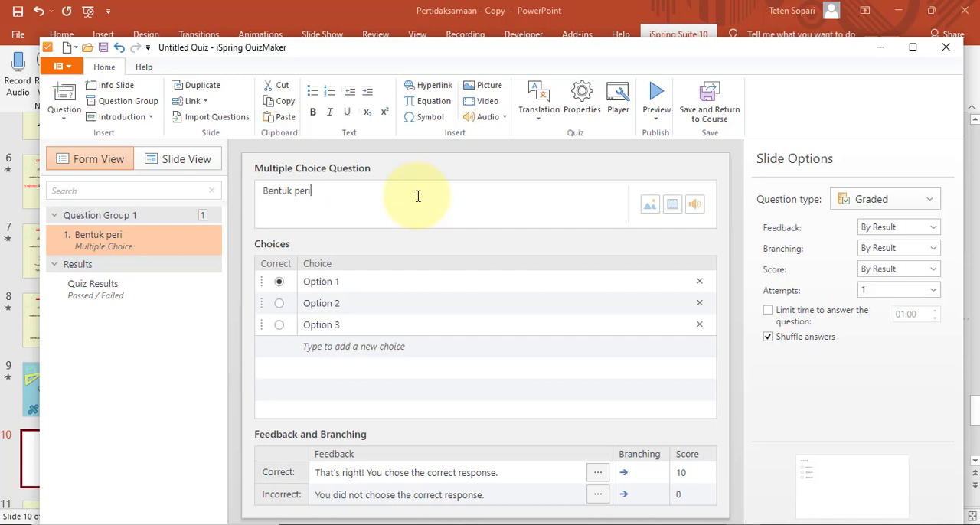
{"action": "type", "text": "daksamaan yang teoat dari gabar be"}
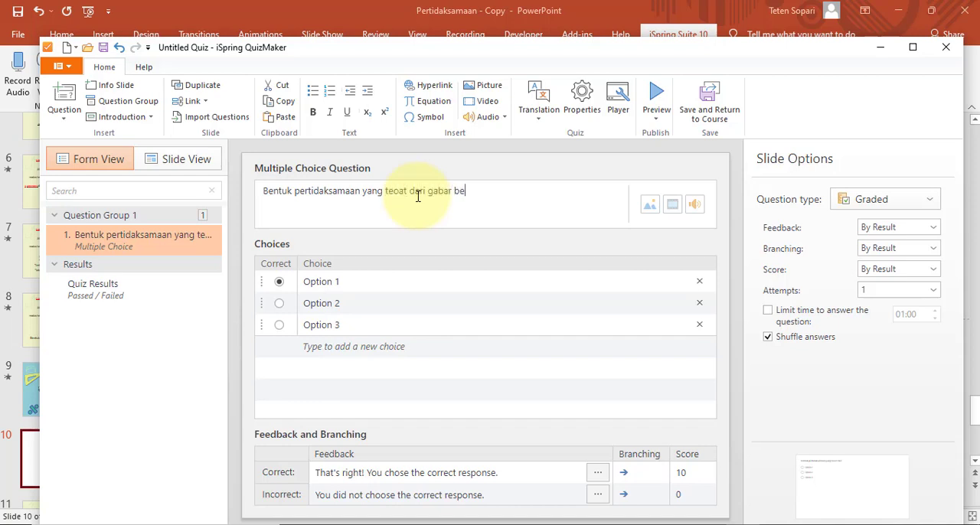
{"action": "type", "text": "mbar berikut ini adalah ..."}
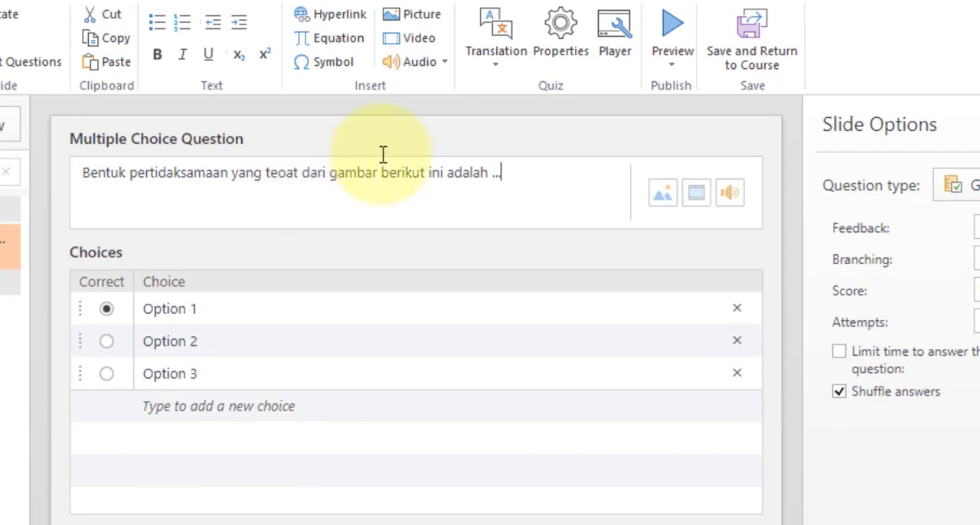
Attach the picture 27.01.2022_12.42.45_REC from the Pertidaksamaan folder to the question
{"action": "left_click", "coordinate": [663, 196]}
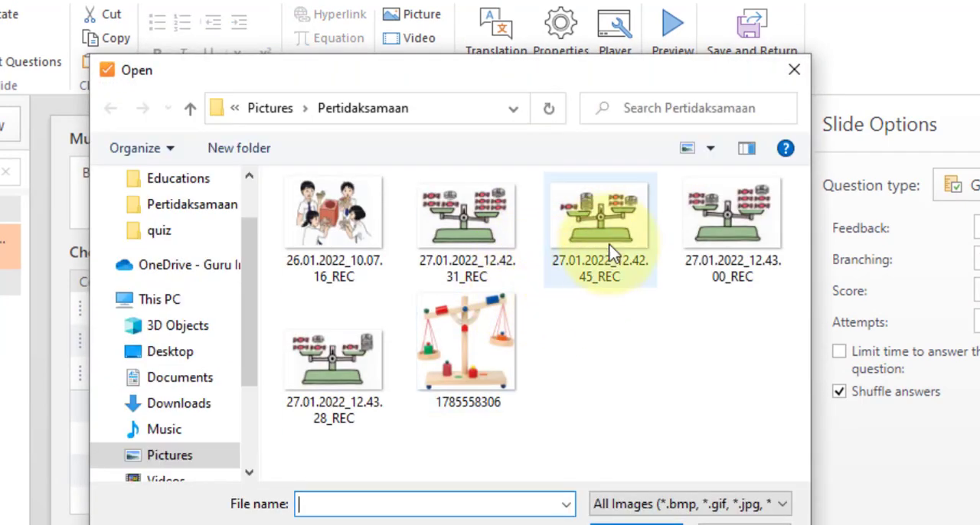
{"action": "left_click", "coordinate": [608, 253]}
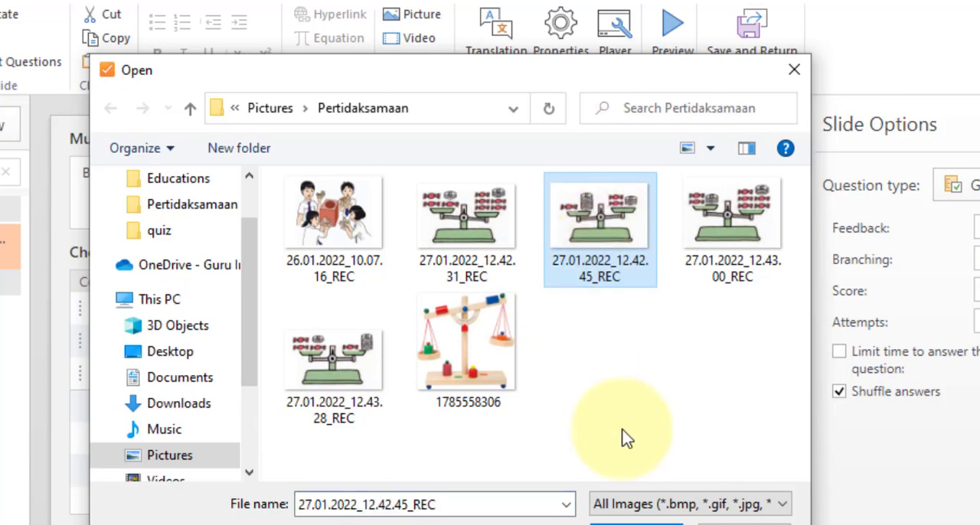
{"action": "left_click", "coordinate": [636, 521]}
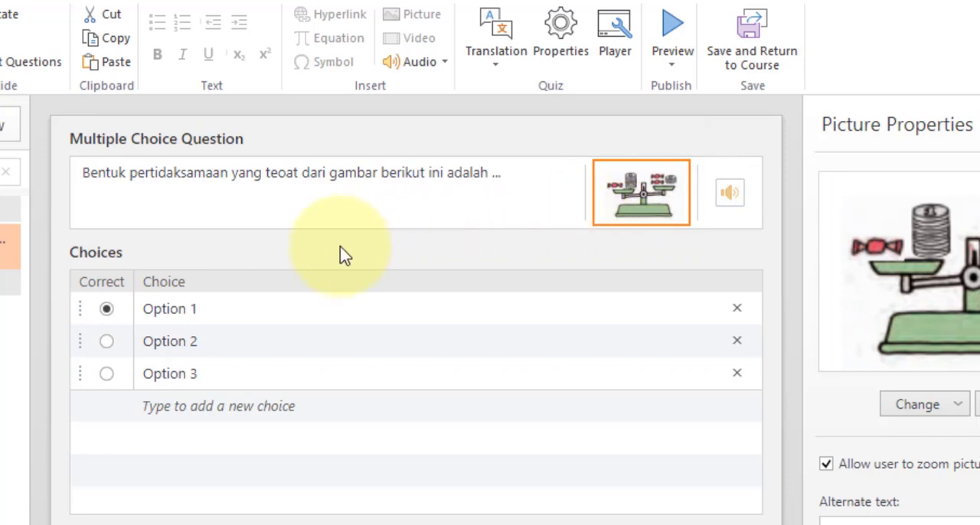
Replace the first answer choice with "P + 10U < 2P + 4U"
{"action": "left_click", "coordinate": [203, 314]}
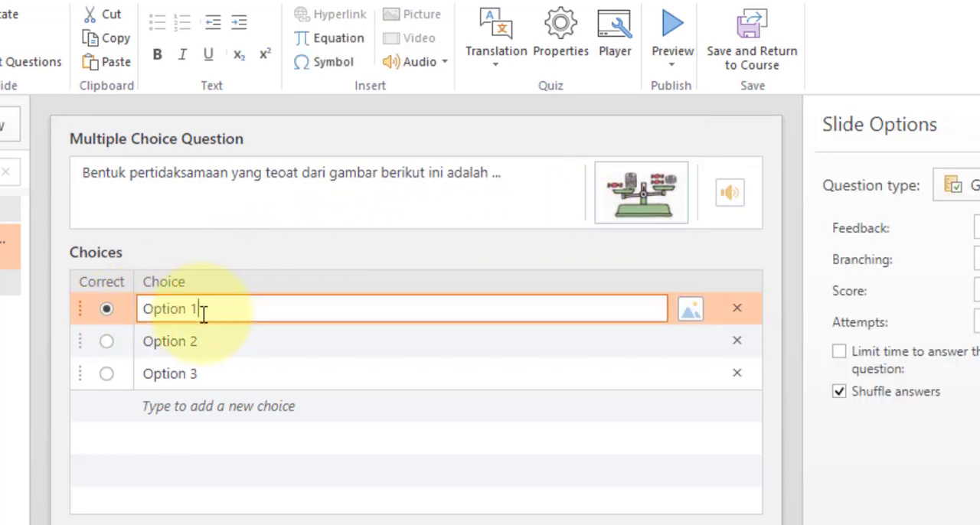
{"action": "triple_click", "coordinate": [204, 315]}
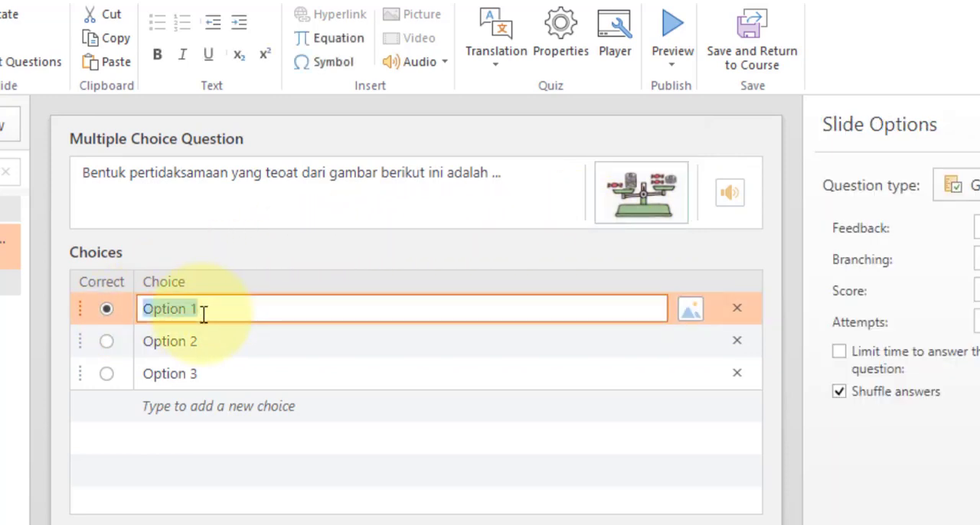
{"action": "type", "text": "P"}
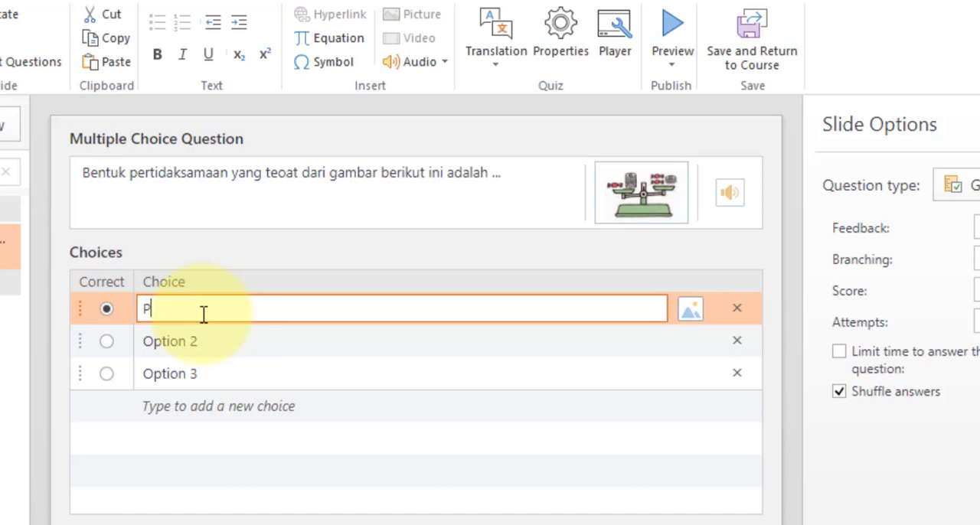
{"action": "type", "text": " + 10U"}
{"action": "type", "text": "< 2P +"}
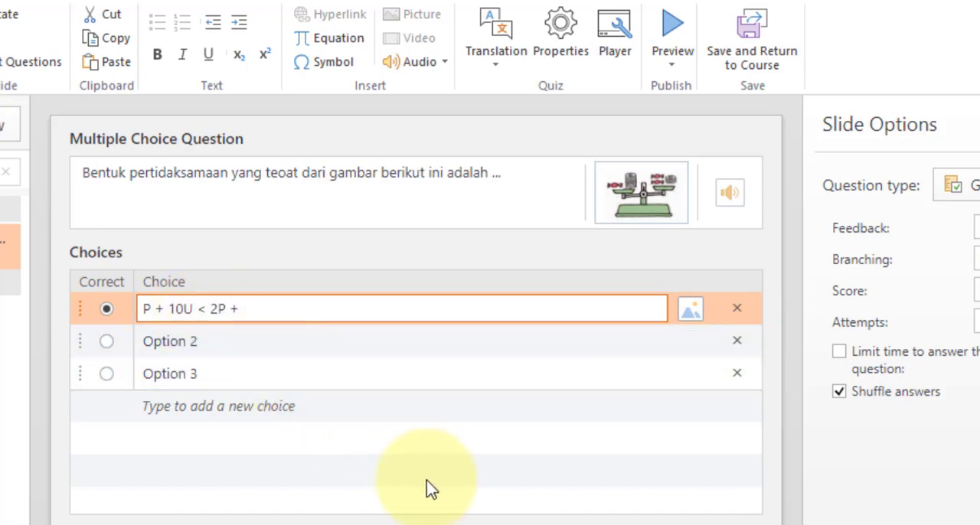
{"action": "left_click", "coordinate": [660, 201]}
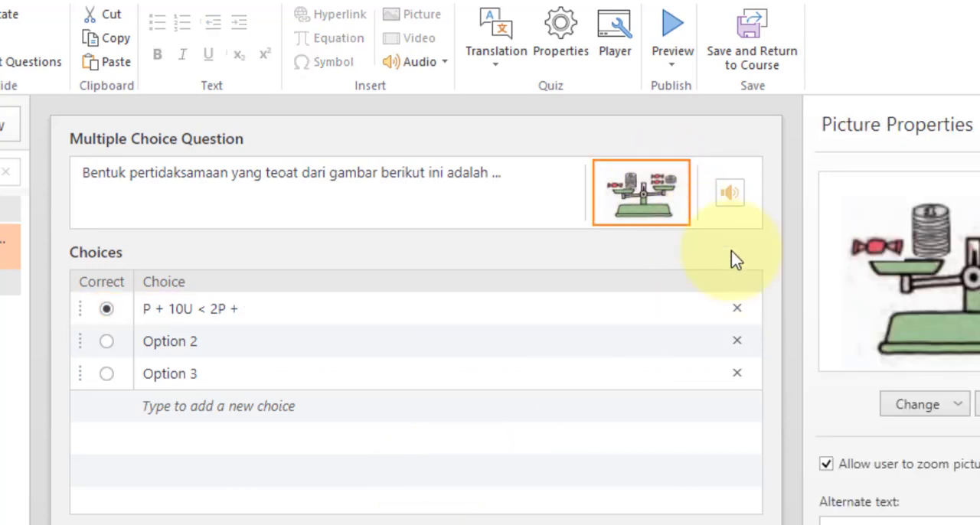
{"action": "left_click", "coordinate": [287, 309]}
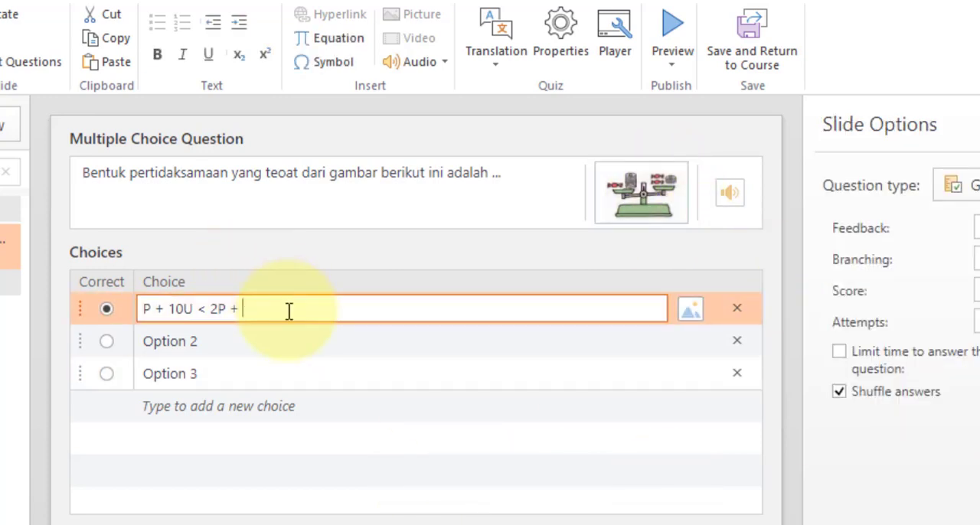
{"action": "type", "text": "4U"}
Copy the first choice's text over the second choice and change its sign so it reads "P + 10U > 2P + 4U"
{"action": "key", "text": "ctrl+a"}
{"action": "key", "text": "ctrl+c"}
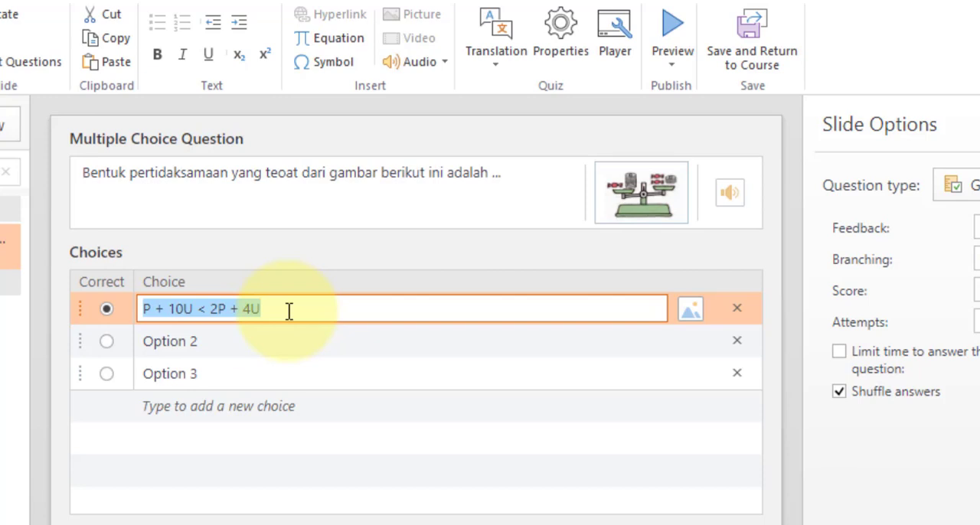
{"action": "left_click", "coordinate": [239, 341]}
{"action": "key", "text": "ctrl+a"}
{"action": "key", "text": "ctrl+v"}
{"action": "key", "text": "Left"}
{"action": "key", "text": "Left"}
{"action": "key", "text": "Left"}
{"action": "key", "text": "Left"}
{"action": "key", "text": "Left"}
{"action": "key", "text": "Left"}
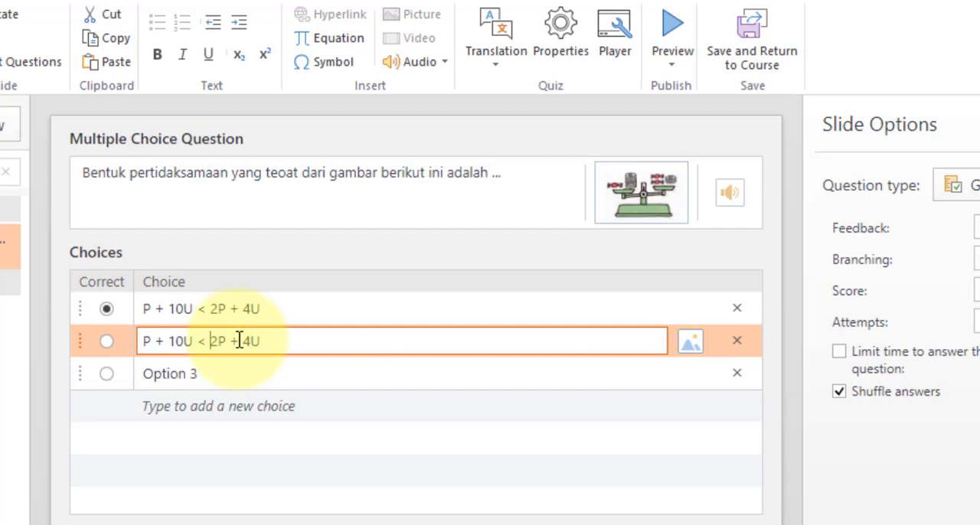
{"action": "key", "text": "BackSpace"}
{"action": "key", "text": "BackSpace"}
{"action": "type", "text": ">"}
Copy the second choice's text over the third choice and change its left-hand side to "10P + U"
{"action": "key", "text": "ctrl+a"}
{"action": "key", "text": "ctrl+c"}
{"action": "left_click", "coordinate": [257, 378]}
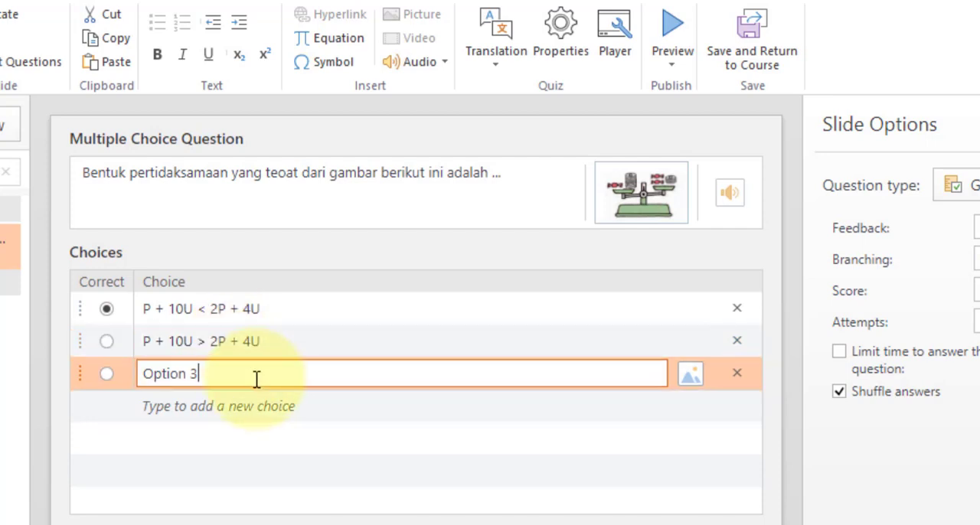
{"action": "key", "text": "ctrl+a"}
{"action": "key", "text": "ctrl+v"}
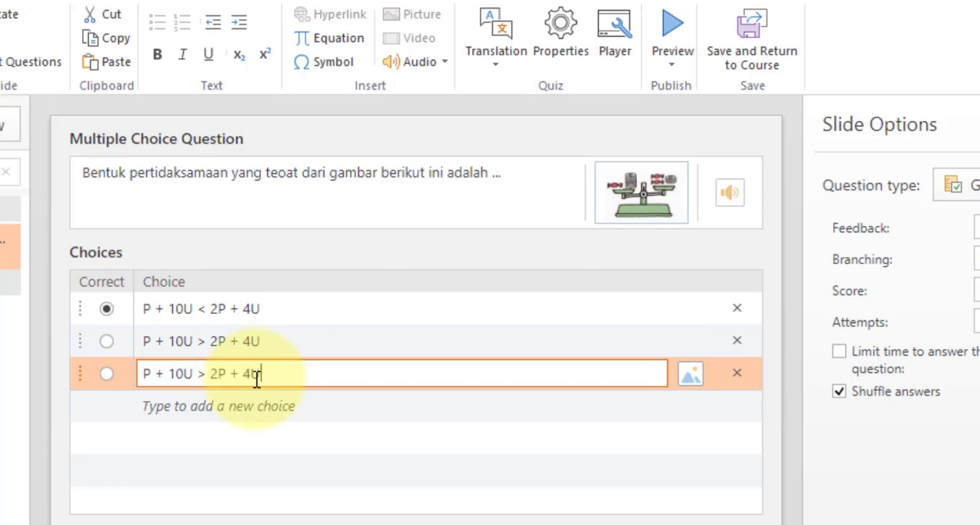
{"action": "key", "text": "ctrl+Left"}
{"action": "key", "text": "ctrl+Left"}
{"action": "key", "text": "ctrl+Left"}
{"action": "key", "text": "ctrl+Left"}
{"action": "key", "text": "ctrl+Left"}
{"action": "key", "text": "ctrl+Left"}
{"action": "key", "text": "ctrl+Left"}
{"action": "type", "text": "10"}
{"action": "key", "text": "Right"}
{"action": "key", "text": "Right"}
{"action": "key", "text": "Right"}
{"action": "key", "text": "Right"}
{"action": "key", "text": "Right"}
{"action": "key", "text": "Right"}
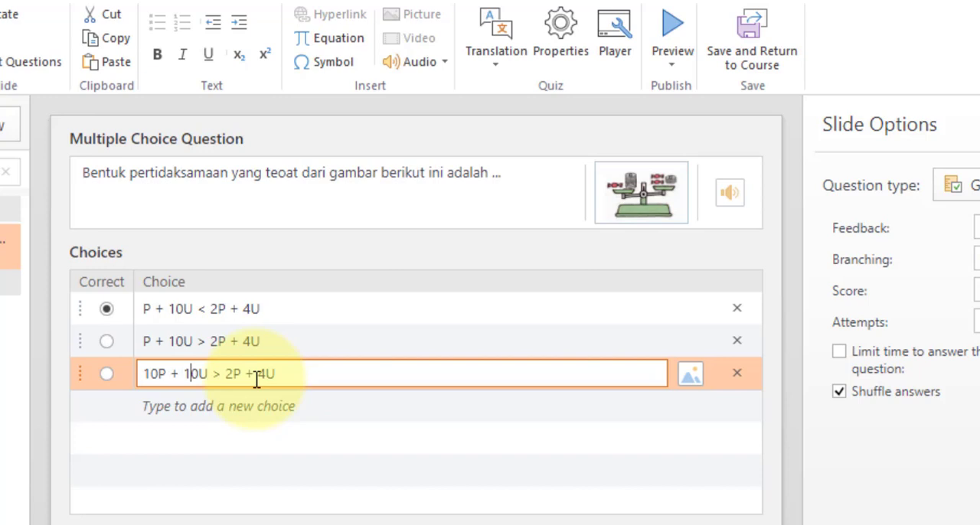
{"action": "key", "text": "BackSpace"}
{"action": "key", "text": "BackSpace"}
Change the right-hand side of the third choice's inequality to "4P + 2U"
{"action": "key", "text": "Right"}
{"action": "key", "text": "Right"}
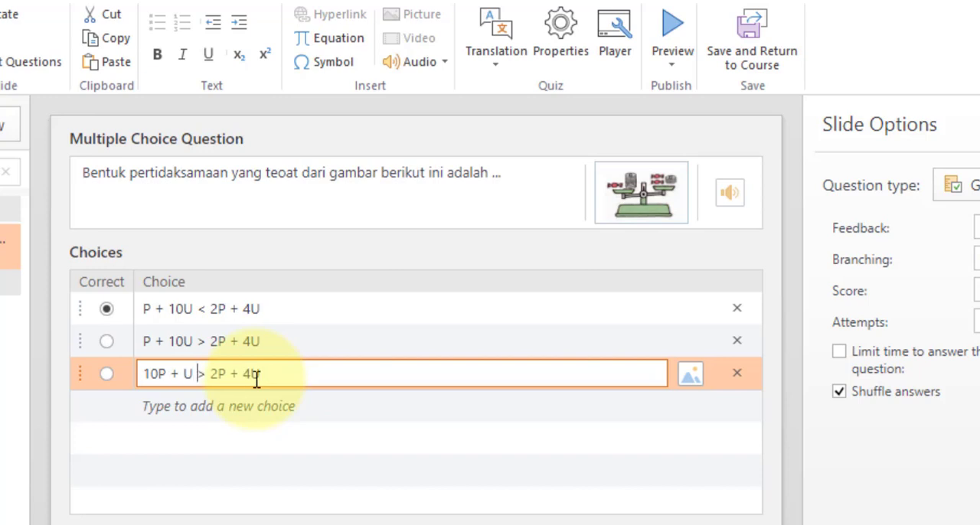
{"action": "key", "text": "Right"}
{"action": "key", "text": "Right"}
{"action": "key", "text": "Right"}
{"action": "key", "text": "BackSpace"}
{"action": "type", "text": "4"}
{"action": "key", "text": "Right"}
{"action": "key", "text": "Right"}
{"action": "key", "text": "Right"}
{"action": "key", "text": "Right"}
{"action": "key", "text": "BackSpace"}
{"action": "type", "text": "2"}
Add a fourth choice "10P + U < 4P + 2U" based on the third, and mark the second choice as the correct answer
{"action": "key", "text": "ctrl+a"}
{"action": "key", "text": "ctrl+c"}
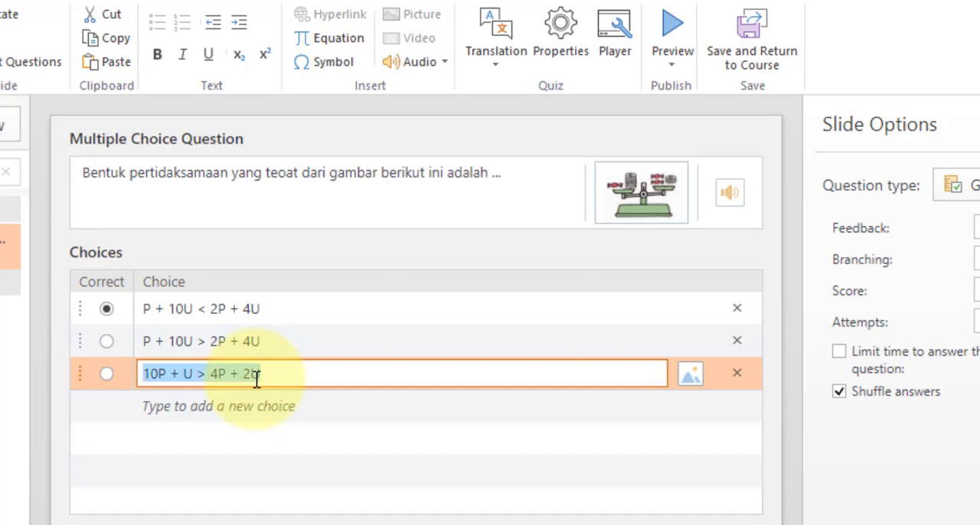
{"action": "left_click", "coordinate": [275, 403]}
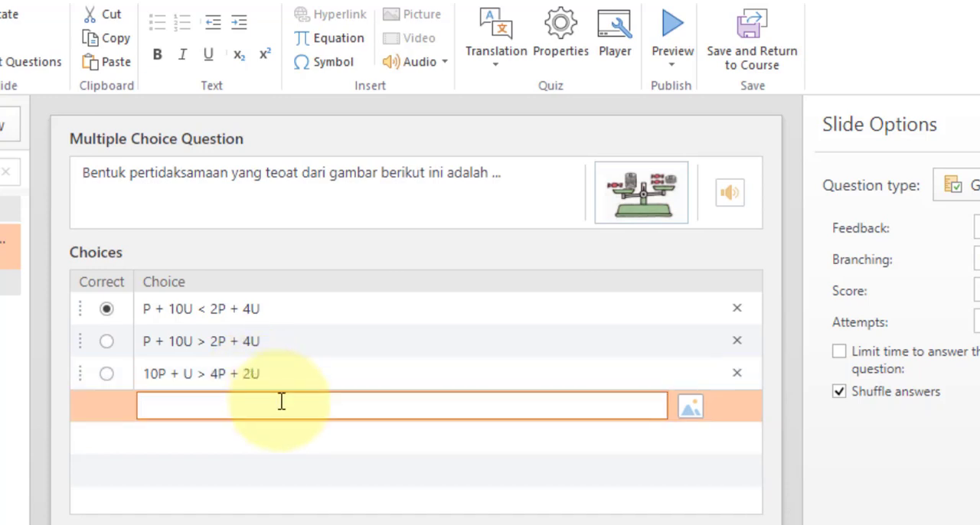
{"action": "key", "text": "ctrl+v"}
{"action": "left_click", "coordinate": [197, 406]}
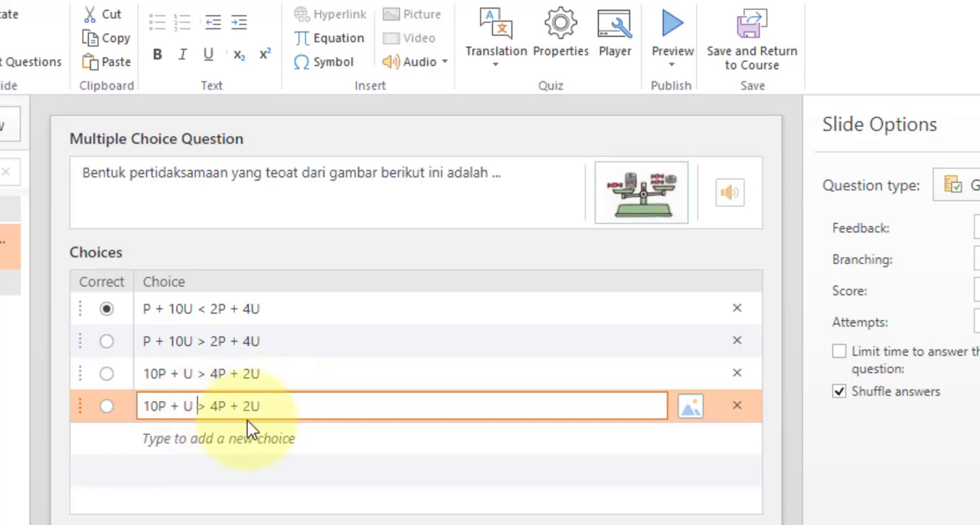
{"action": "key", "text": "Delete"}
{"action": "key", "text": "Delete"}
{"action": "type", "text": "<"}
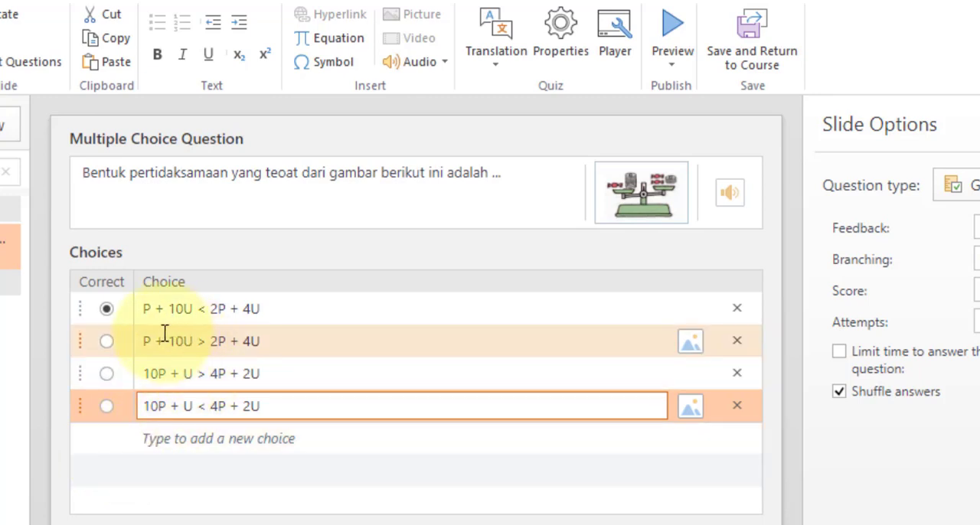
{"action": "left_click", "coordinate": [108, 342]}
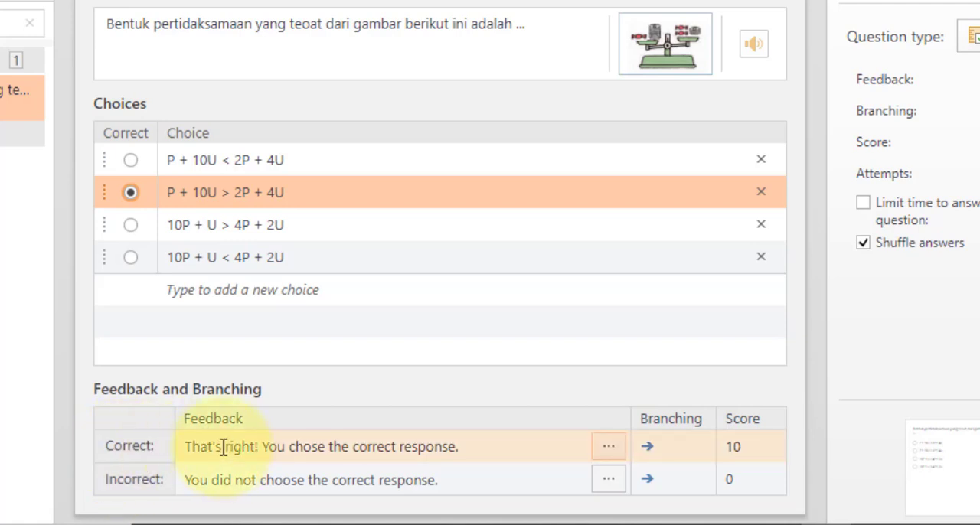
Replace the feedback for a correct answer with "Tepat sekali. Good job."
{"action": "left_click", "coordinate": [474, 447]}
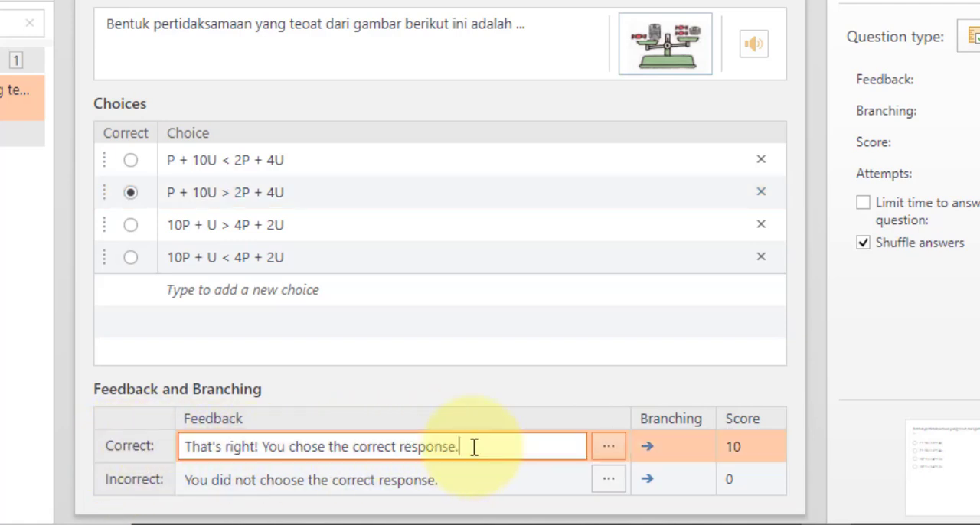
{"action": "key", "text": "ctrl+a"}
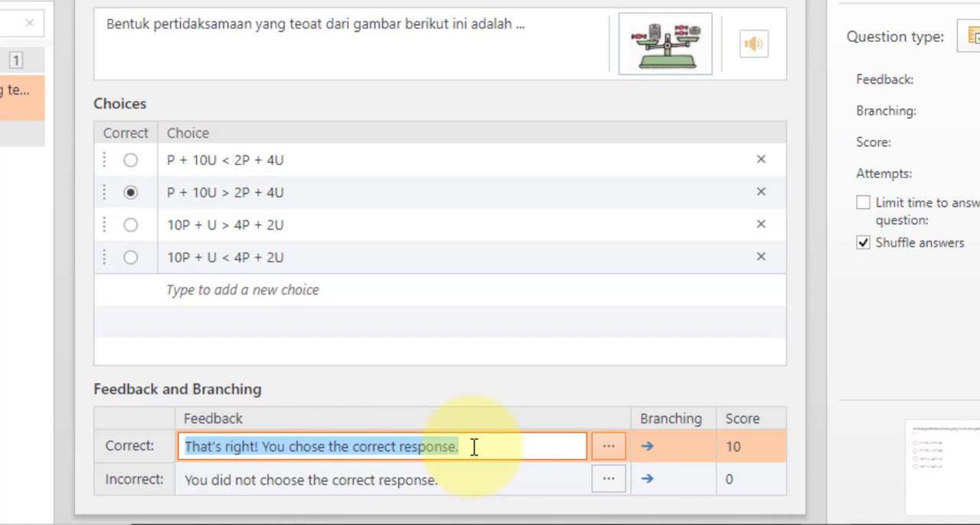
{"action": "type", "text": "Tepat sekali. Good job."}
Replace the feedback for an incorrect answer with "Ayo lebih teliti lagi."
{"action": "left_click", "coordinate": [481, 474]}
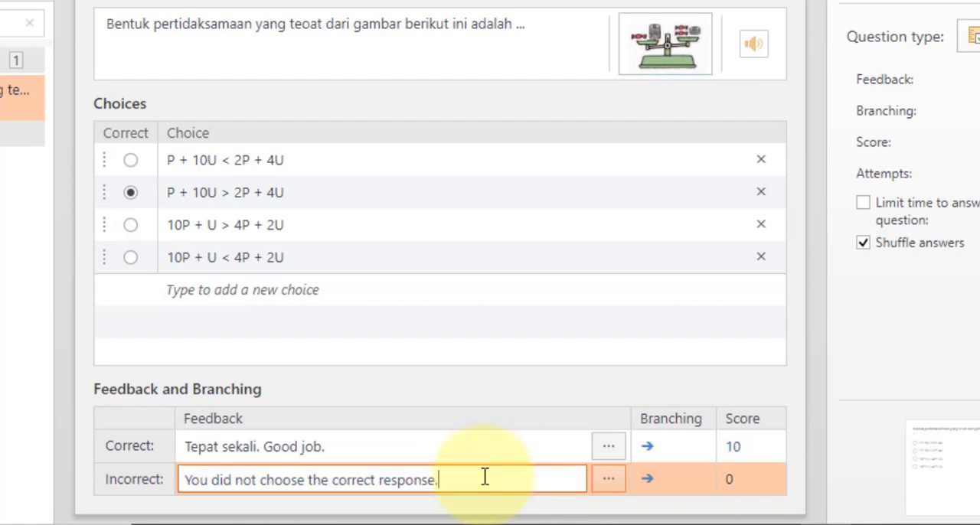
{"action": "key", "text": "ctrl+a"}
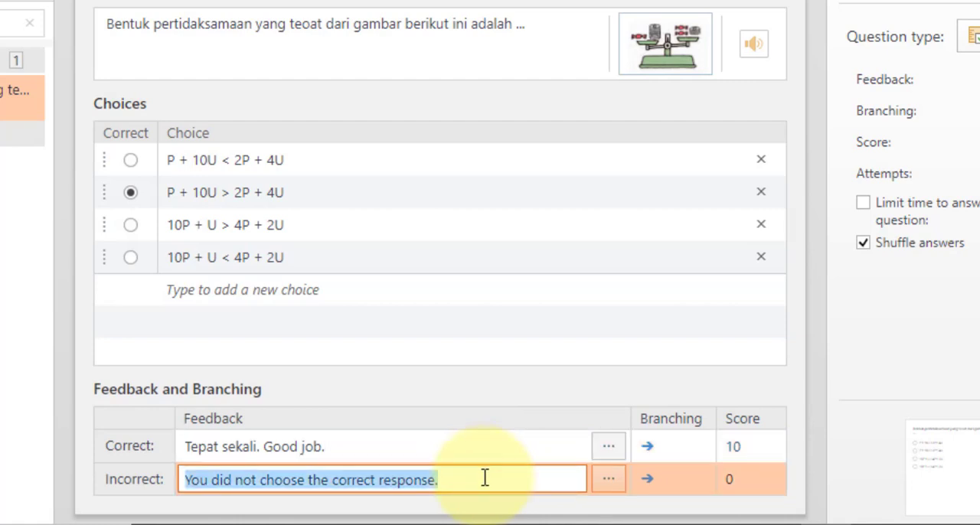
{"action": "type", "text": "Ayo lebih t"}
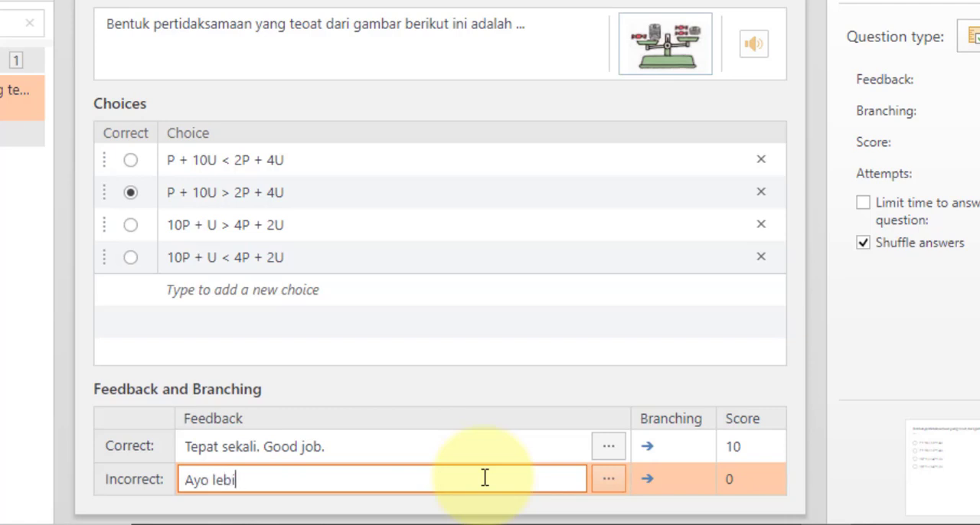
{"action": "type", "text": "eliti lagi"}
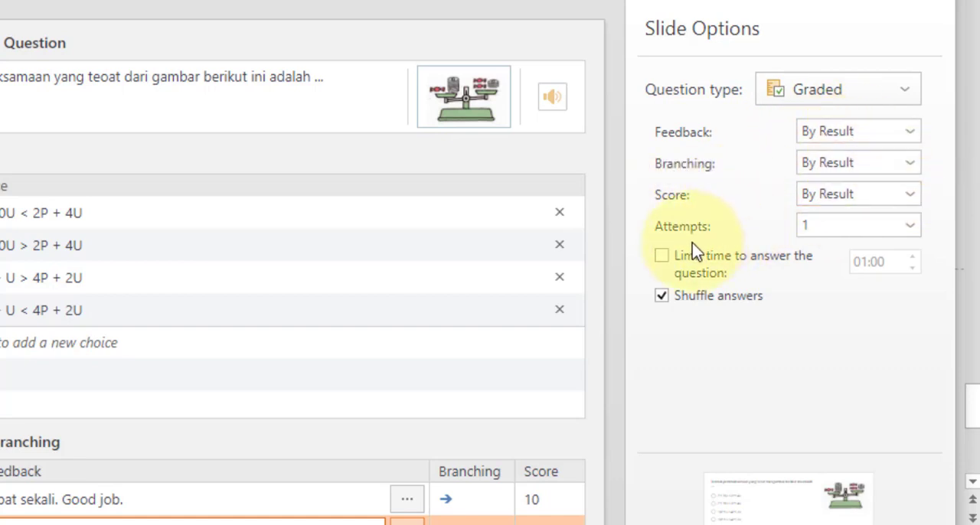
Set the number of attempts for the multiple choice question to 2
{"action": "left_click", "coordinate": [812, 239]}
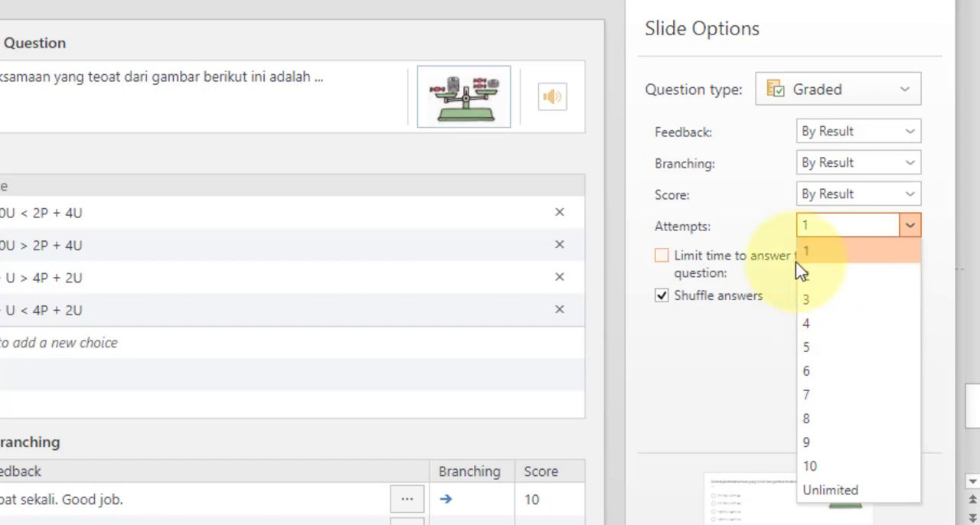
{"action": "left_click", "coordinate": [841, 282]}
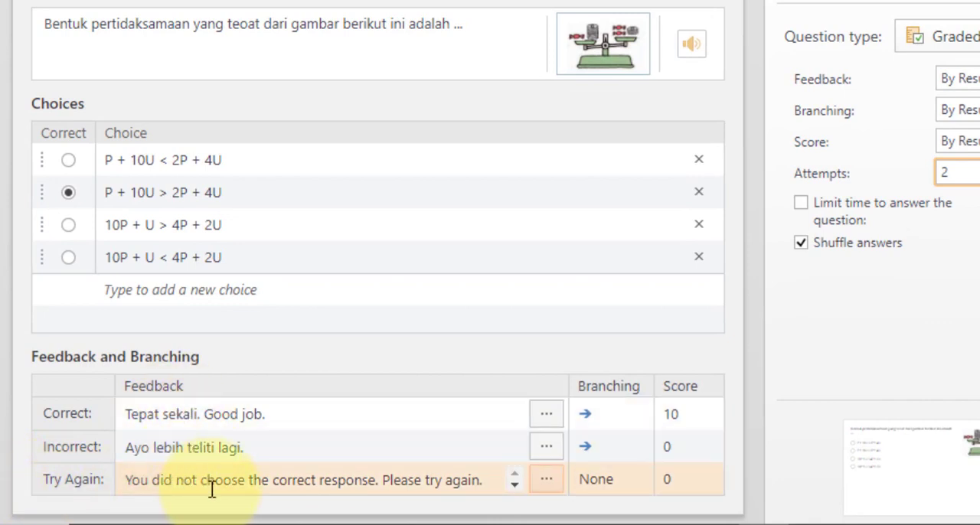
Try to paste the incorrect-answer feedback into the Try Again feedback
{"action": "left_click", "coordinate": [259, 446]}
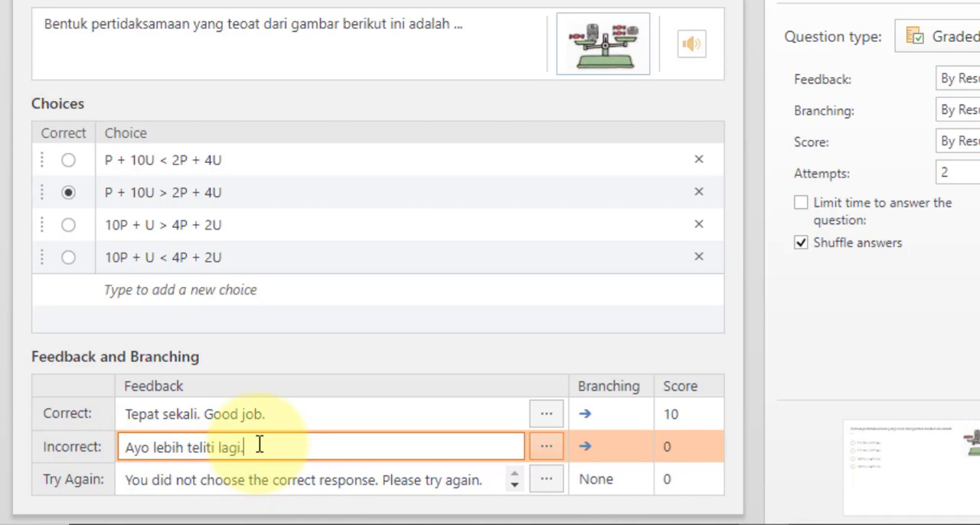
{"action": "key", "text": "ctrl+a"}
{"action": "key", "text": "ctrl+c"}
{"action": "left_click", "coordinate": [266, 480]}
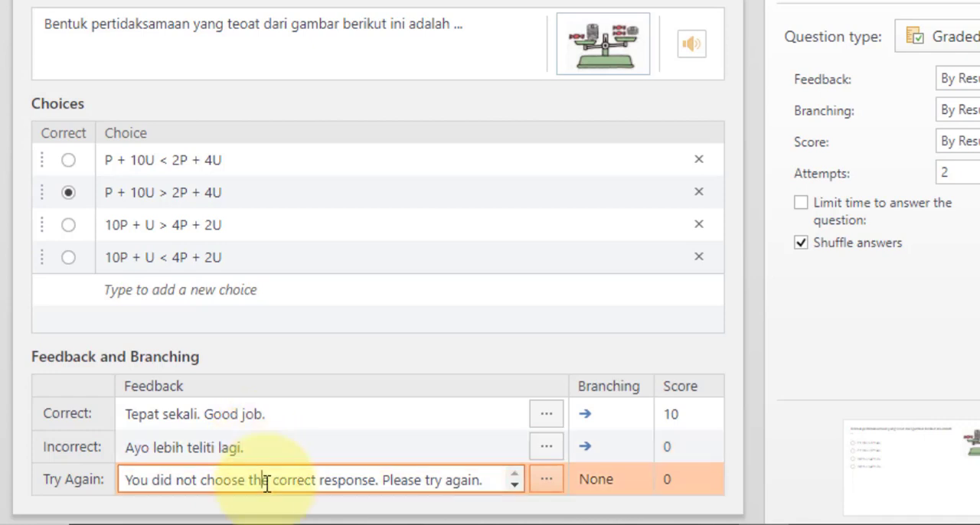
{"action": "key", "text": "ctrl+v"}
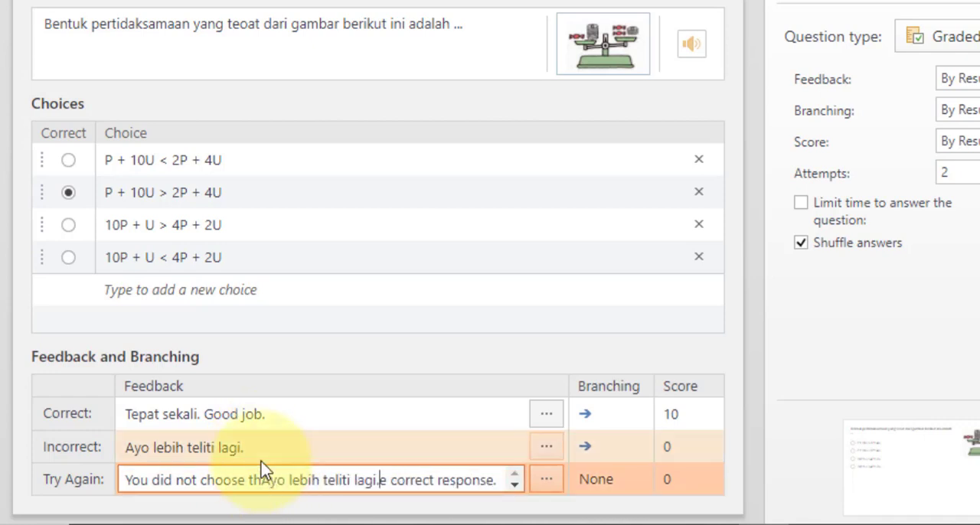
Replace the whole Try Again feedback with the incorrect-answer text "Ayo lebih teliti lagi."
{"action": "left_click", "coordinate": [263, 455]}
{"action": "key", "text": "ctrl+a"}
{"action": "key", "text": "ctrl+c"}
{"action": "left_click", "coordinate": [278, 481]}
{"action": "key", "text": "ctrl+a"}
{"action": "key", "text": "ctrl+v"}
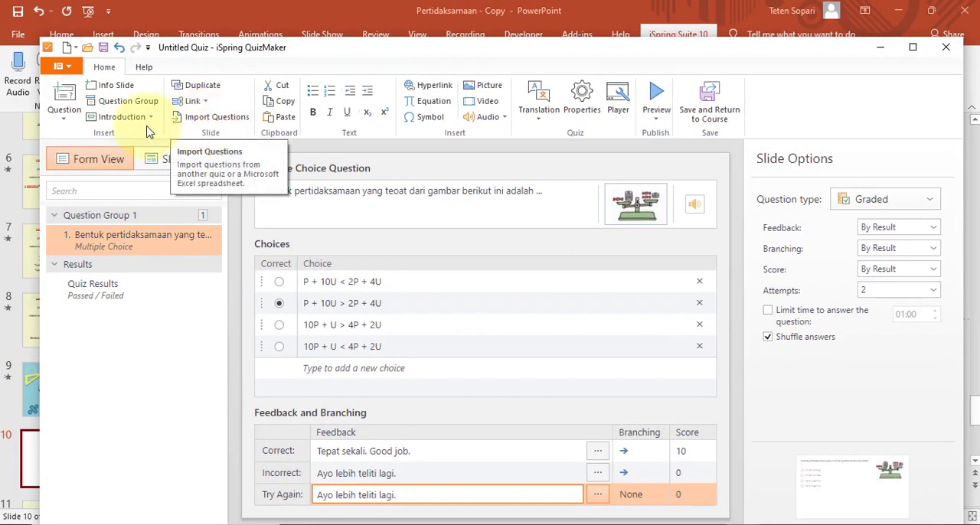
Add a Drag the Words question and begin its prompt with "Sisipakn tanda pertidaksamaan yang benar untuk"
{"action": "left_click", "coordinate": [64, 124]}
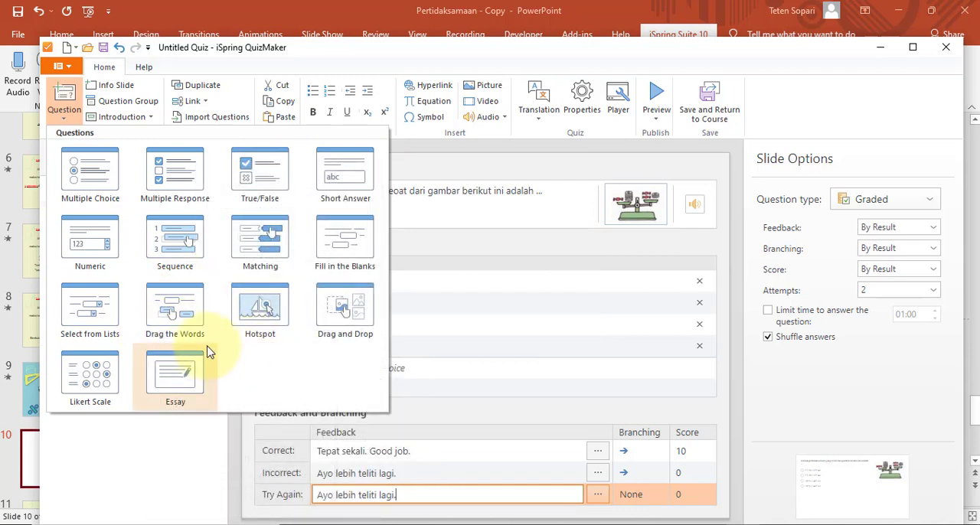
{"action": "left_click", "coordinate": [172, 326]}
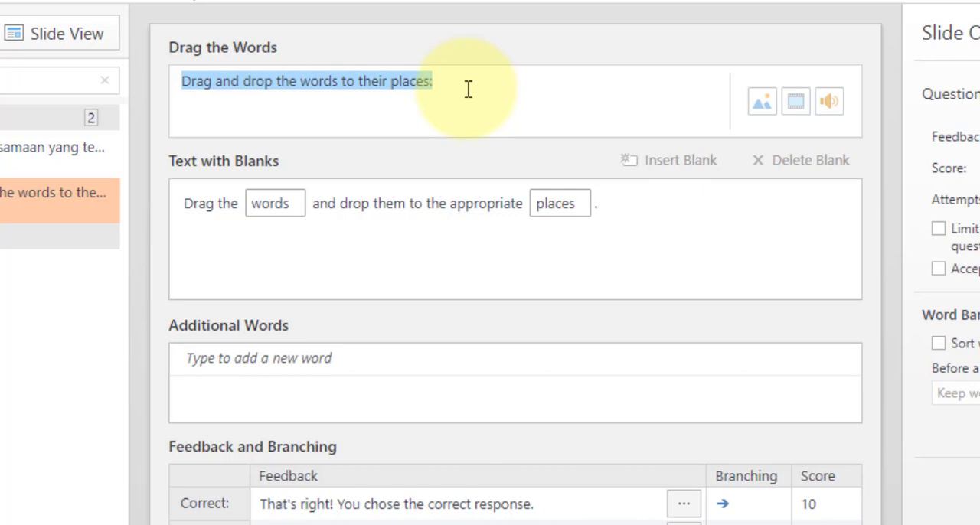
{"action": "type", "text": "Sisipakn "}
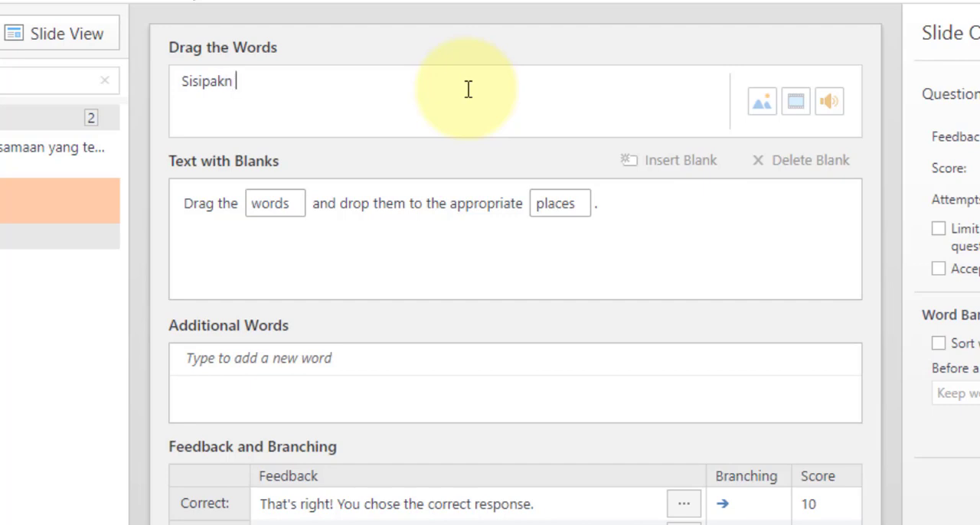
{"action": "type", "text": "tanda pertida"}
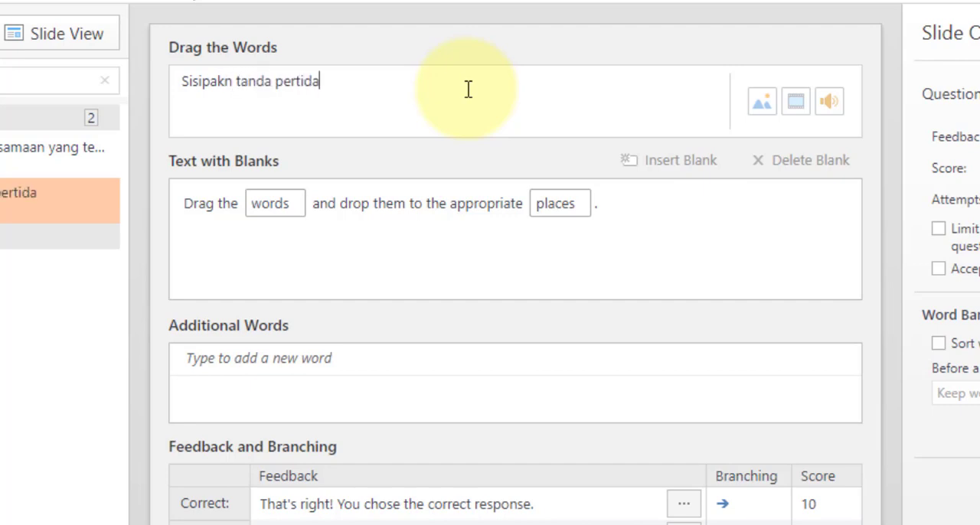
{"action": "type", "text": "ksamaan yang benar untuk"}
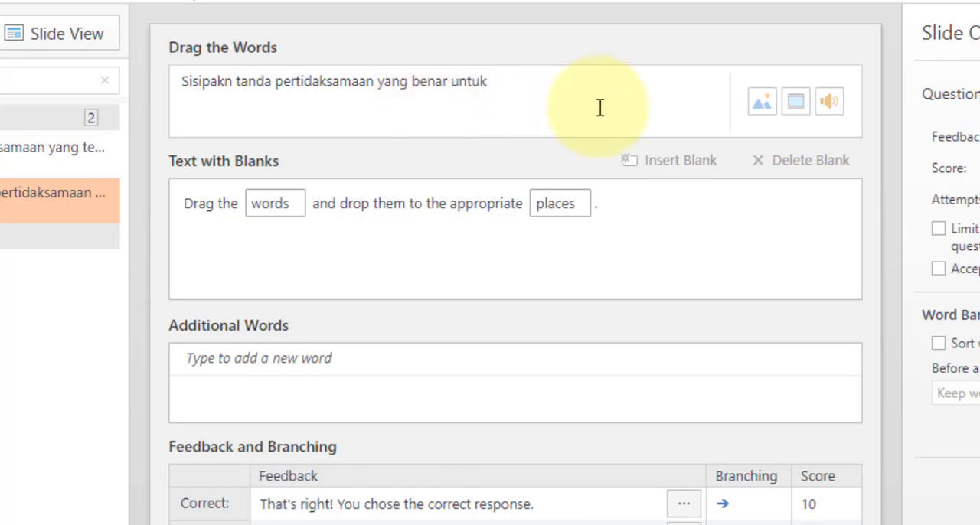
Complete the question prompt with "bentuk pertidaksamaan yang sesuai gambar berikut ini"
{"action": "type", "text": "bentuk pertidaksam"}
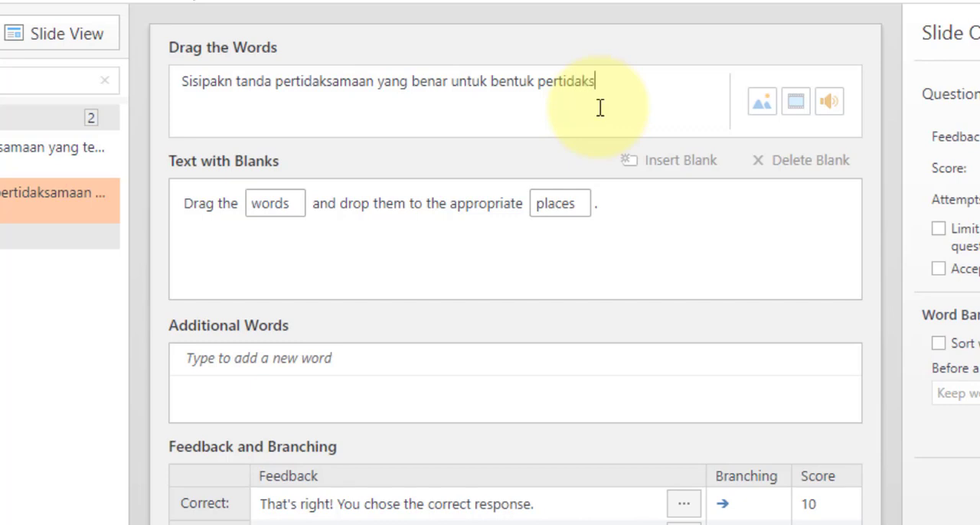
{"action": "type", "text": "aan d"}
{"action": "key", "text": "BackSpace"}
{"action": "type", "text": "beri"}
{"action": "key", "text": "BackSpace"}
{"action": "key", "text": "BackSpace"}
{"action": "key", "text": "BackSpace"}
{"action": "type", "text": "yang se"}
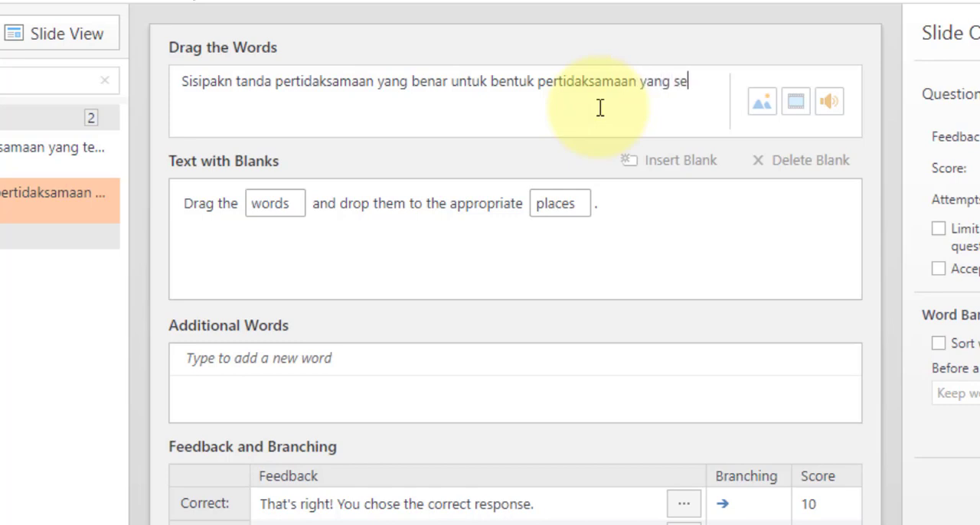
{"action": "type", "text": "suai g"}
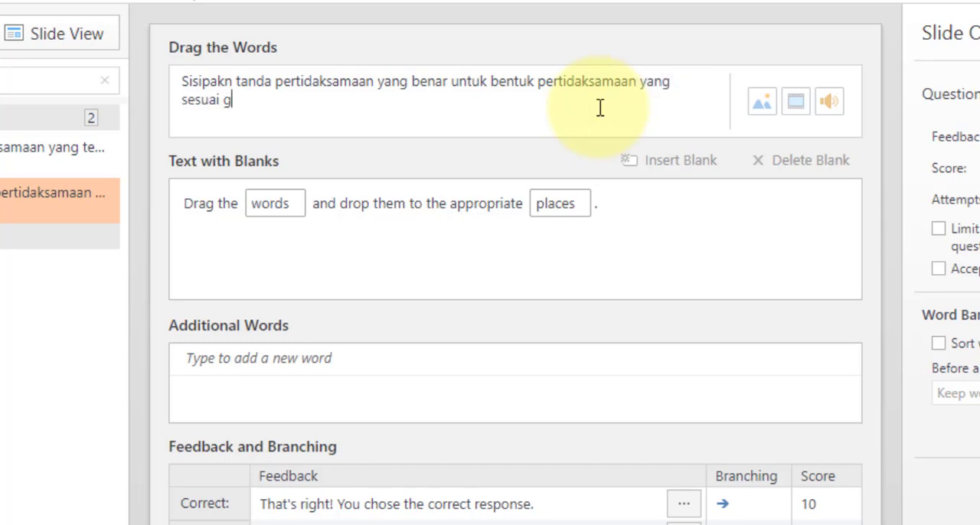
{"action": "type", "text": "ambar beirkut ini"}
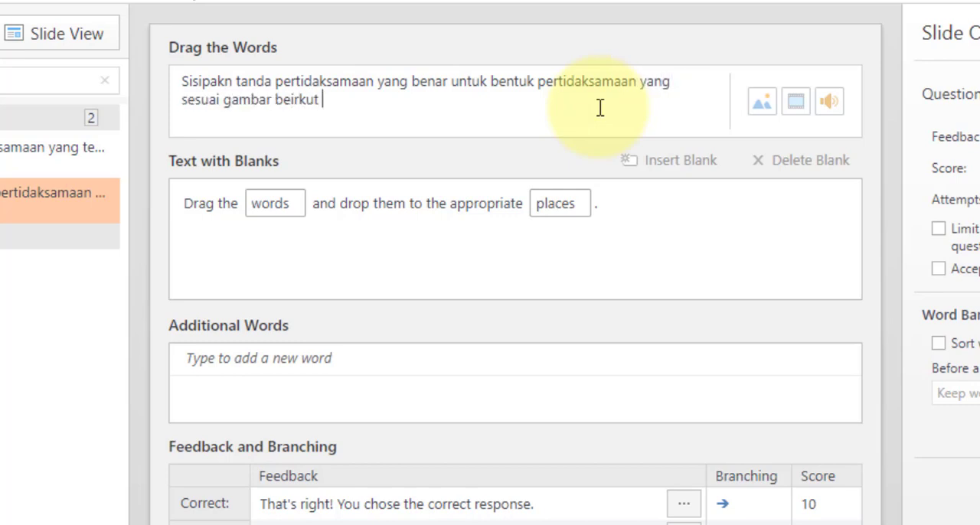
{"action": "key", "text": "Left"}
{"action": "key", "text": "Left"}
{"action": "key", "text": "Left"}
{"action": "key", "text": "Left"}
{"action": "key", "text": "BackSpace"}
{"action": "key", "text": "Delete"}
{"action": "type", "text": "ri"}
Add the balance scale picture "27.01.2022_12.43.00_REC" from the Pertidaksamaan folder to the Drag the Words question
{"action": "left_click", "coordinate": [762, 103]}
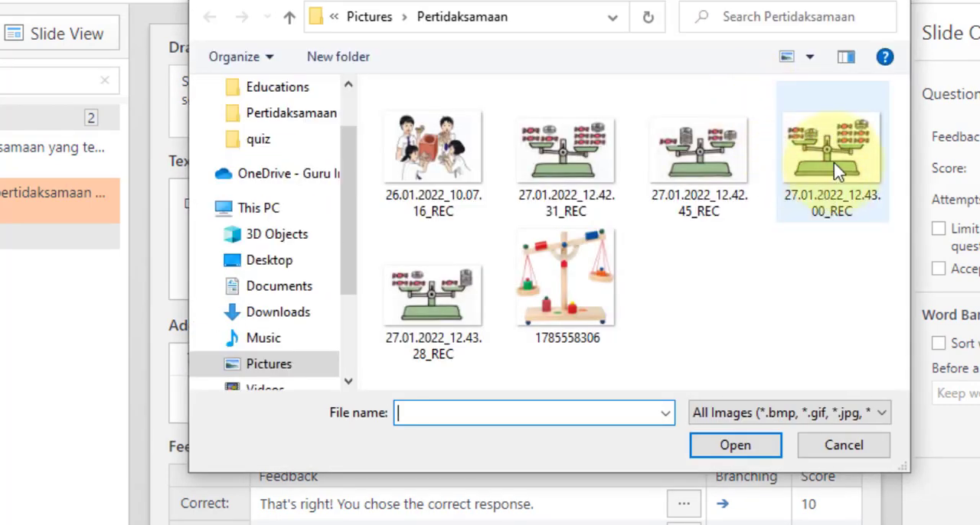
{"action": "left_click", "coordinate": [831, 183]}
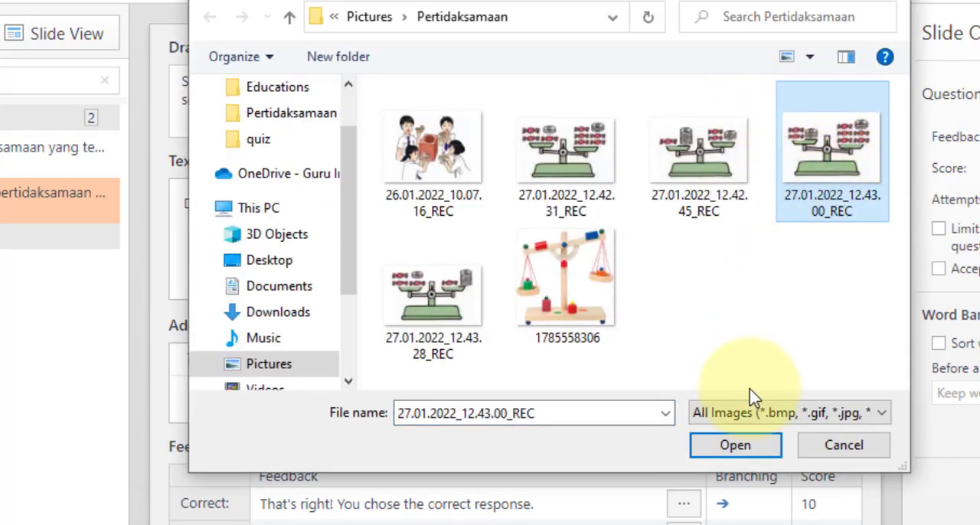
{"action": "left_click", "coordinate": [741, 451]}
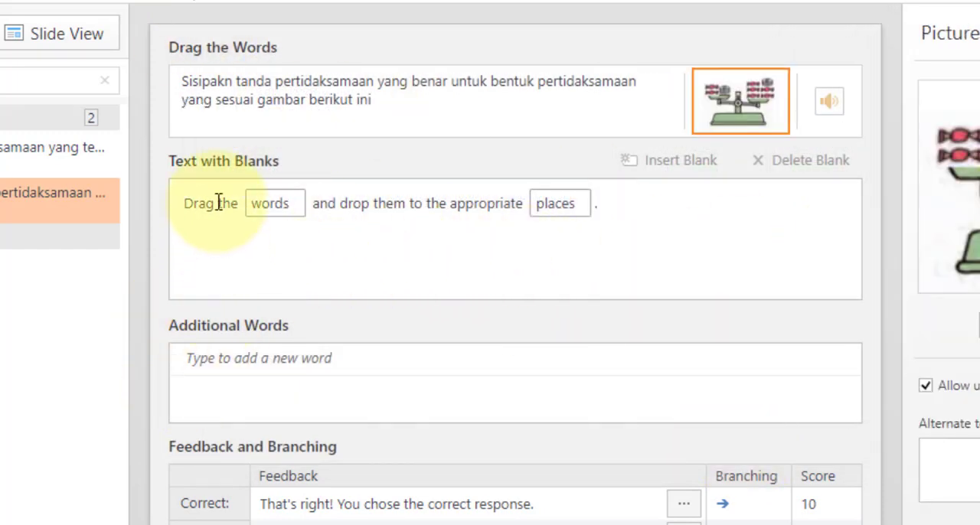
{"action": "left_click", "coordinate": [425, 101]}
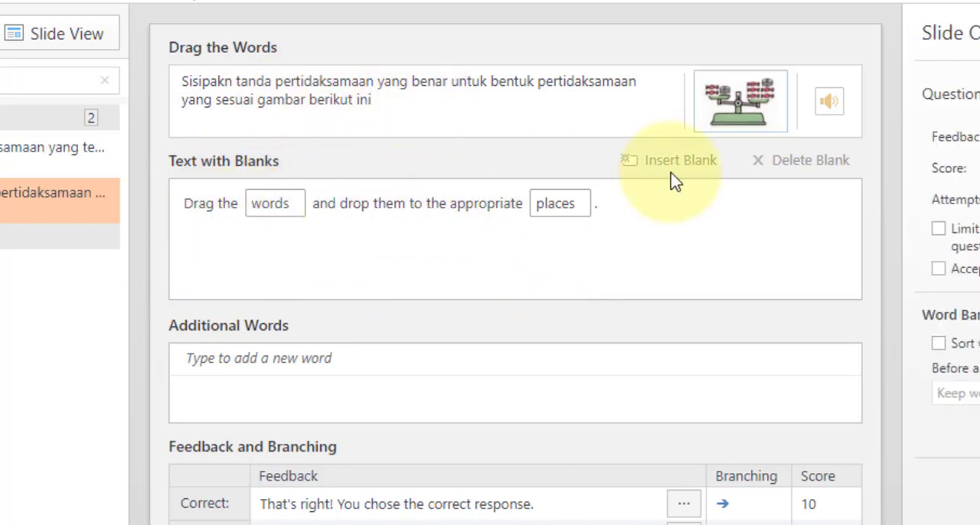
Replace "Drag the" before the first blank with "2P + 4U", based on the question's picture
{"action": "left_click", "coordinate": [741, 100]}
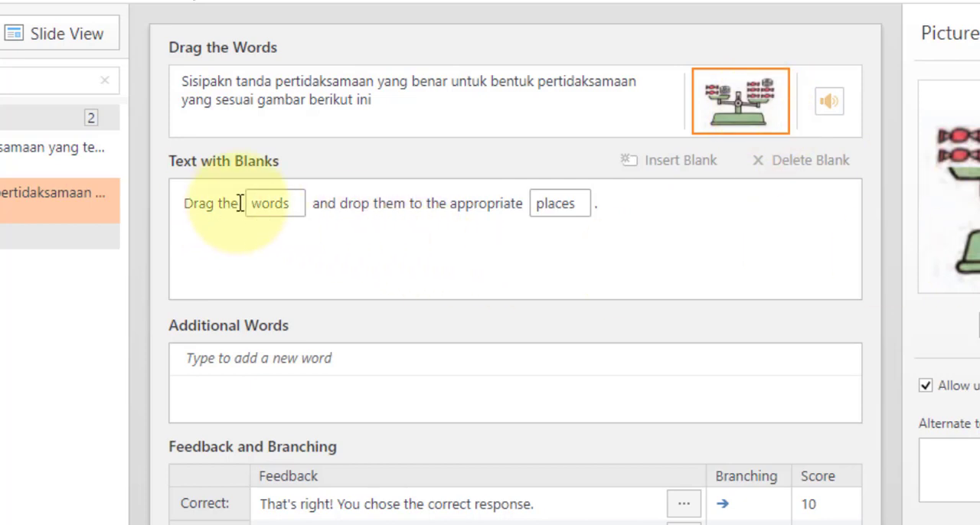
{"action": "left_click_drag", "start_coordinate": [240, 203], "coordinate": [171, 204]}
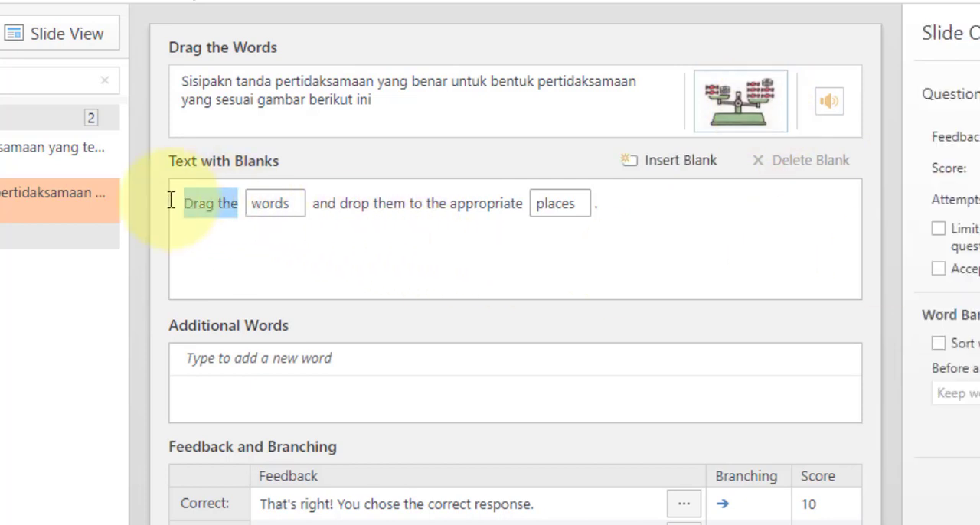
{"action": "type", "text": "2"}
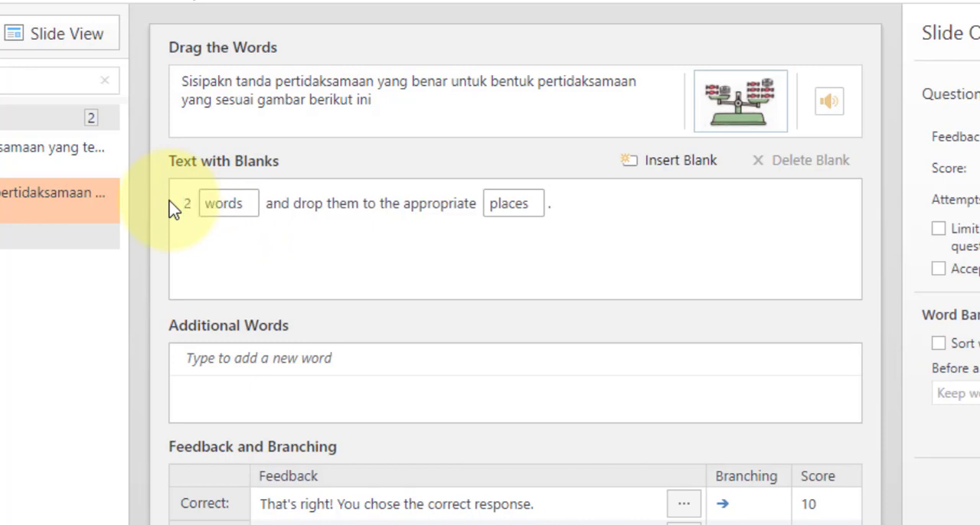
{"action": "type", "text": "P +"}
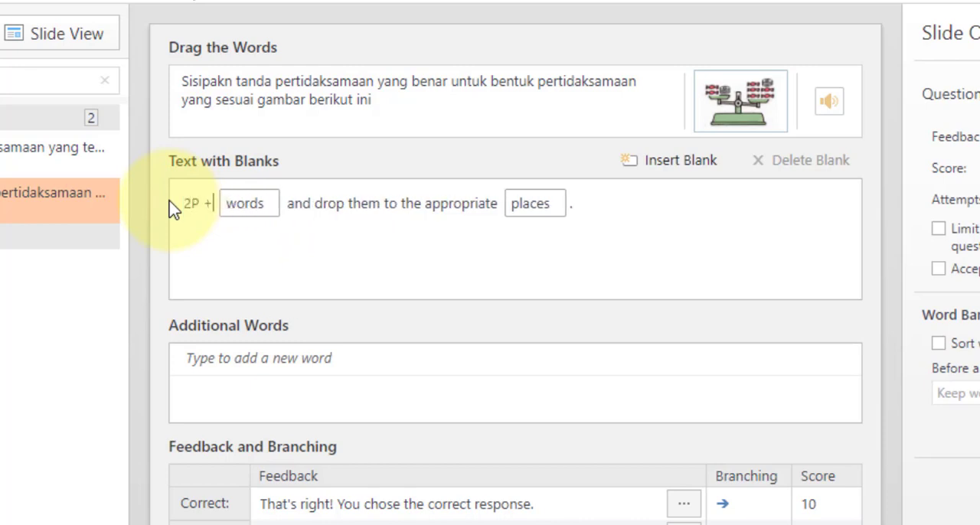
{"action": "left_click", "coordinate": [744, 113]}
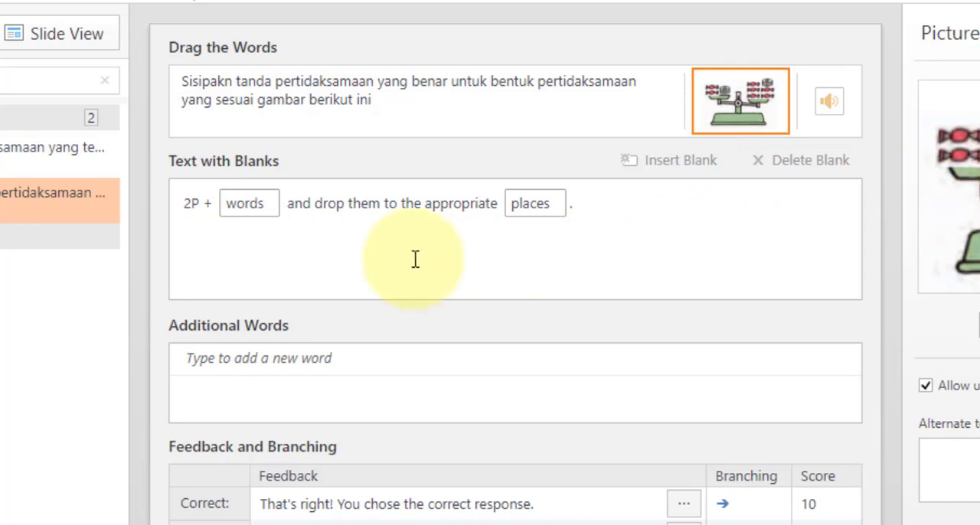
{"action": "left_click", "coordinate": [217, 203]}
{"action": "type", "text": "4"}
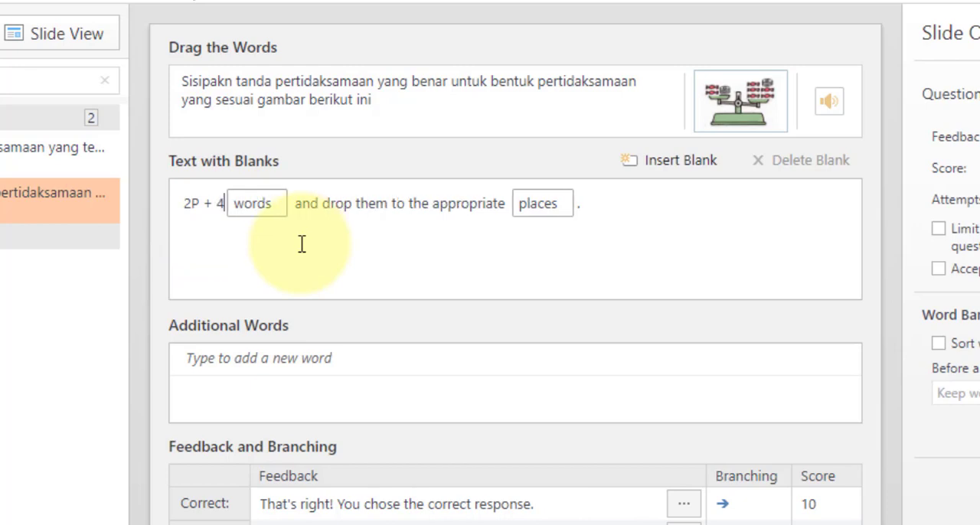
{"action": "type", "text": "U"}
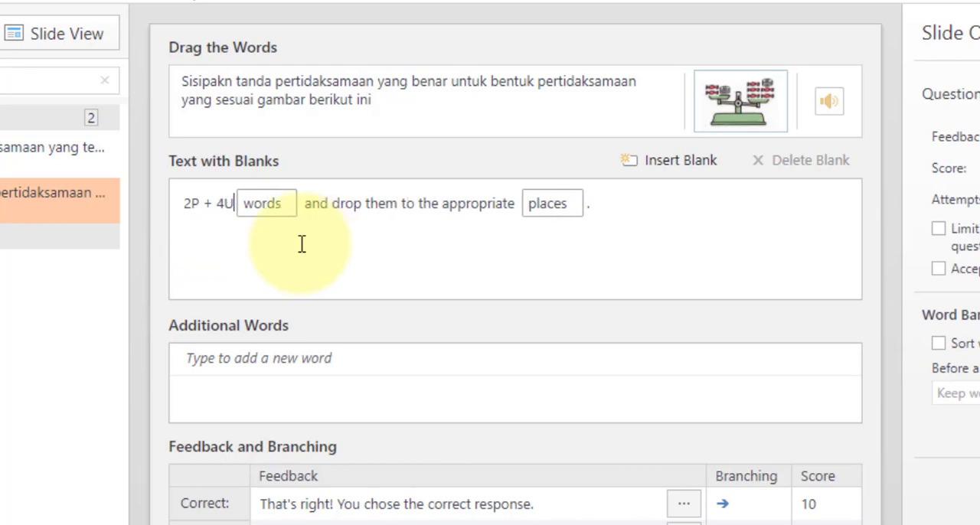
Replace the word in the first blank with "<"
{"action": "left_click", "coordinate": [289, 208]}
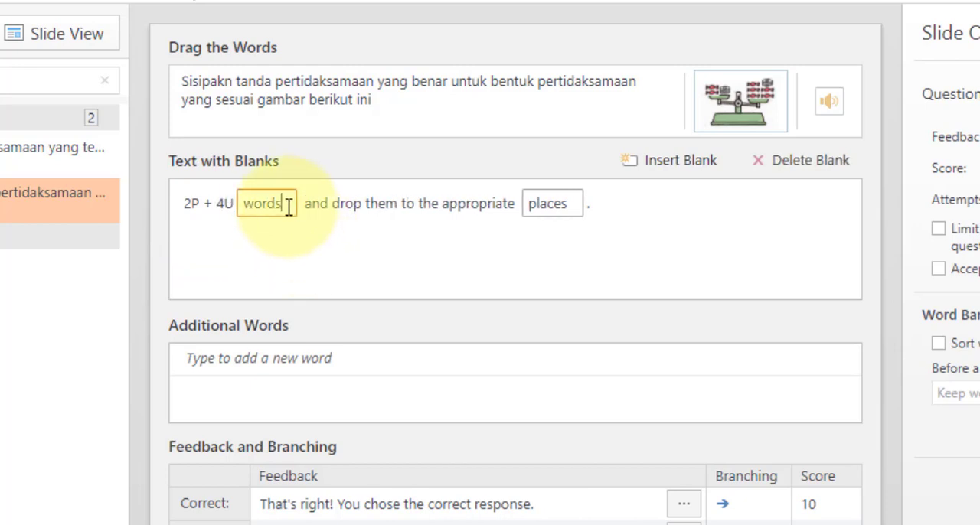
{"action": "left_click_drag", "start_coordinate": [290, 208], "coordinate": [242, 202]}
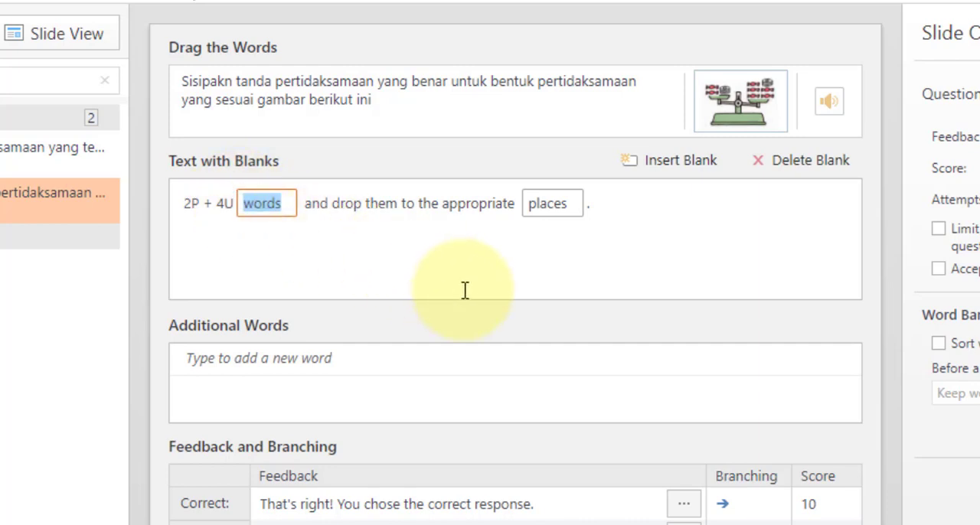
{"action": "type", "text": "<"}
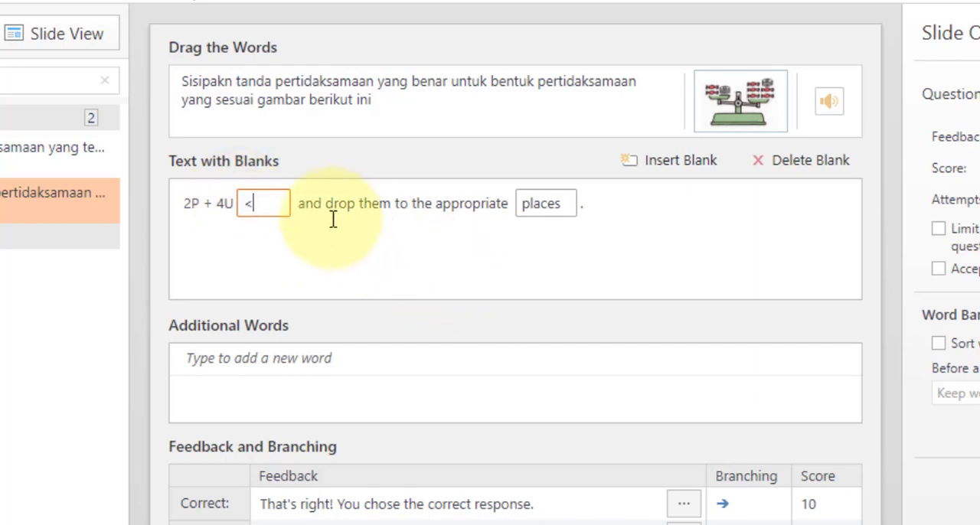
Replace the text between the two blanks with "5P + 2U"
{"action": "left_click_drag", "start_coordinate": [300, 205], "coordinate": [506, 208]}
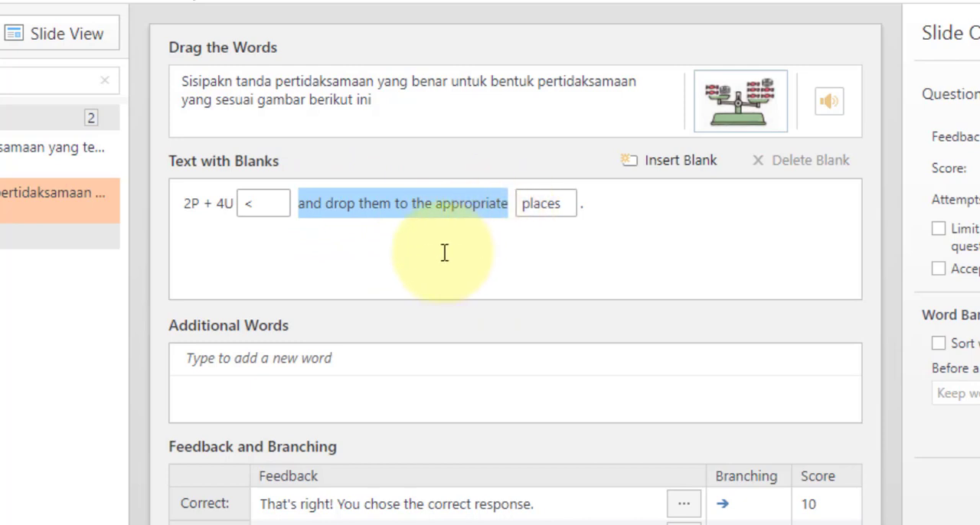
{"action": "type", "text": "5P +"}
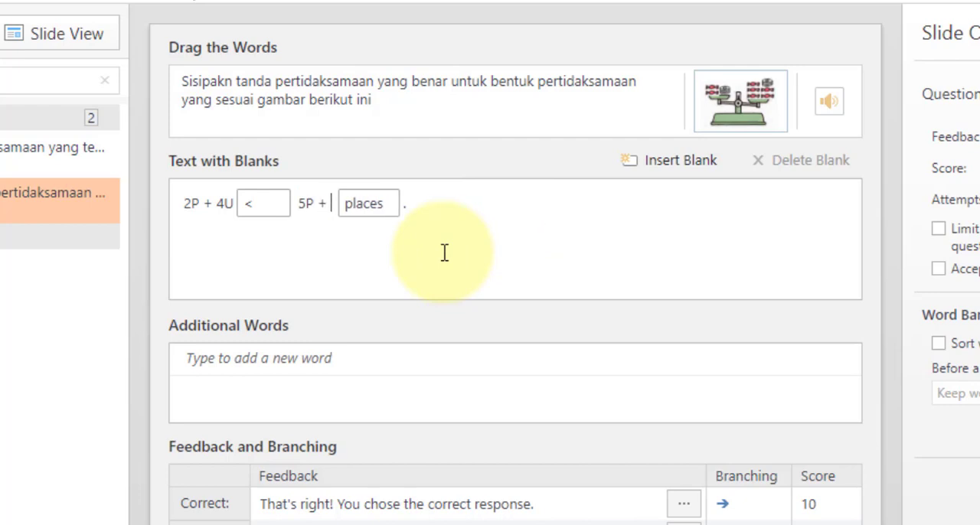
{"action": "type", "text": " 2U"}
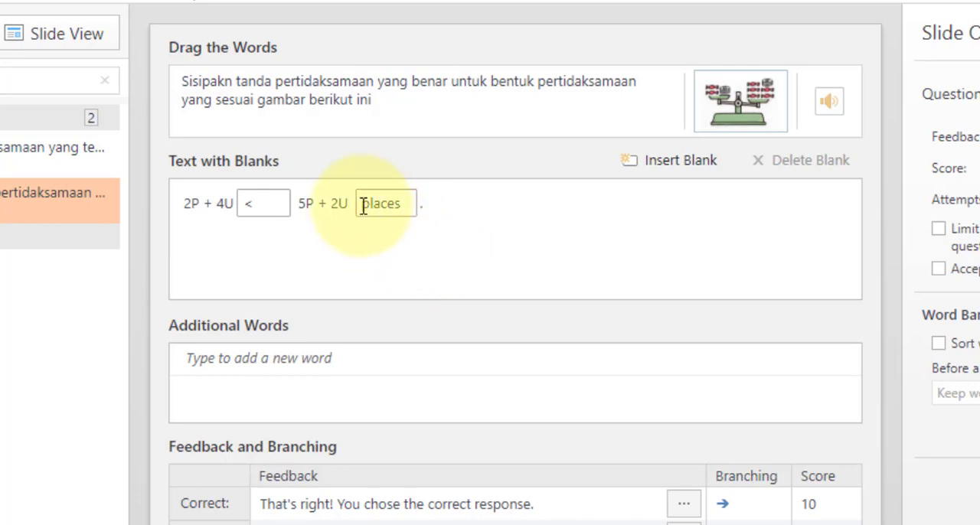
Delete the "places" blank at the end of the text with blanks
{"action": "left_click", "coordinate": [410, 205]}
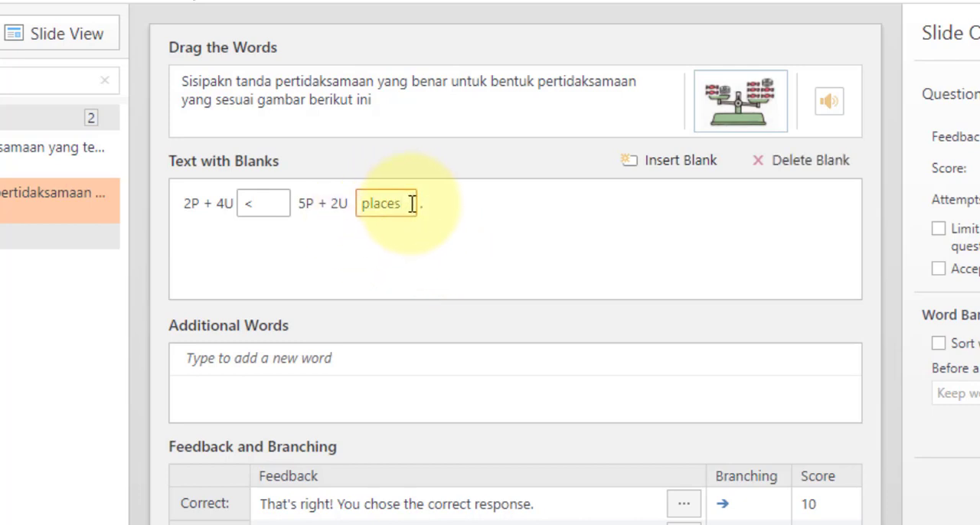
{"action": "left_click_drag", "start_coordinate": [408, 204], "coordinate": [356, 200]}
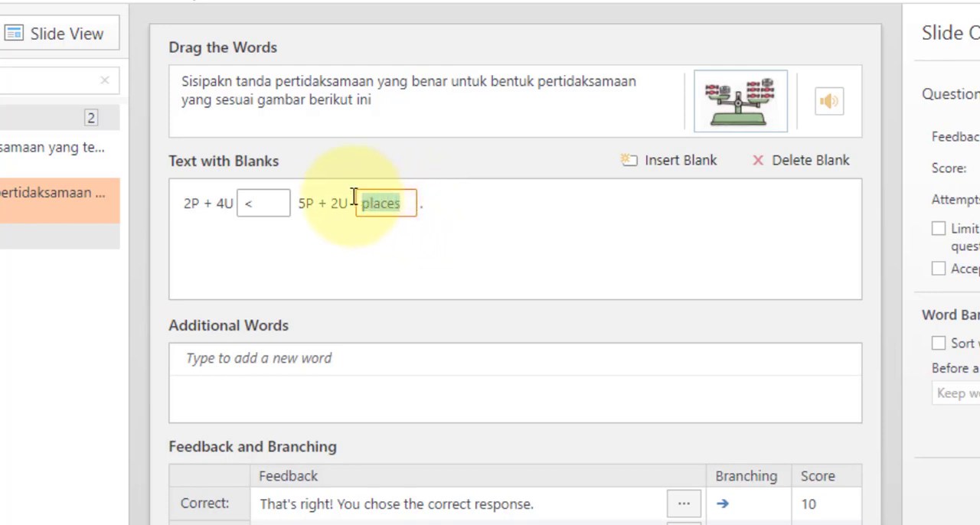
{"action": "left_click", "coordinate": [804, 170]}
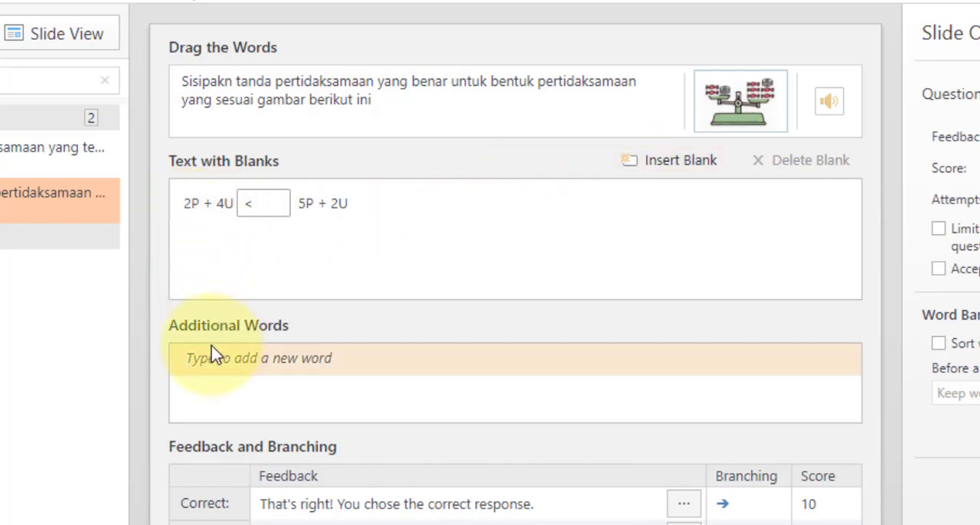
Add ">" and "=" as additional words for the Drag the Words question
{"action": "left_click", "coordinate": [281, 363]}
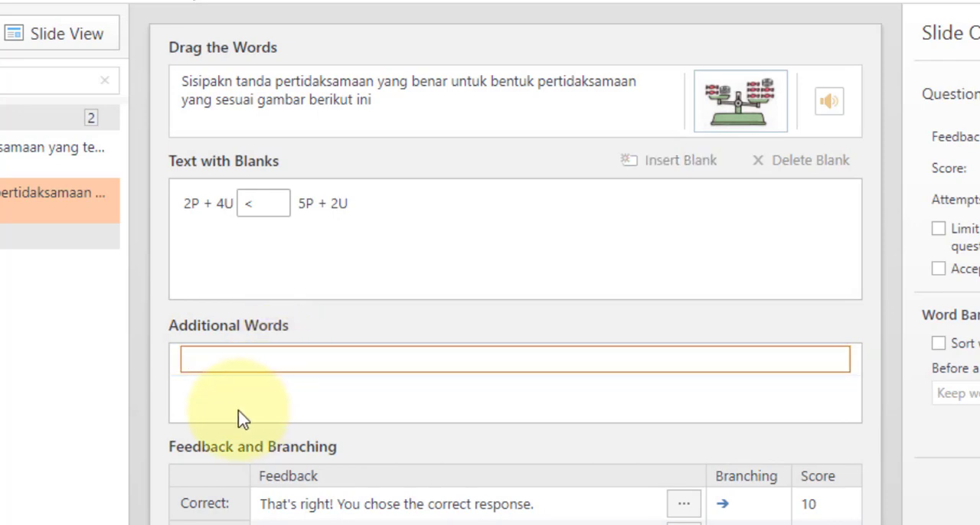
{"action": "type", "text": ">"}
{"action": "key", "text": "Return"}
{"action": "left_click", "coordinate": [368, 360]}
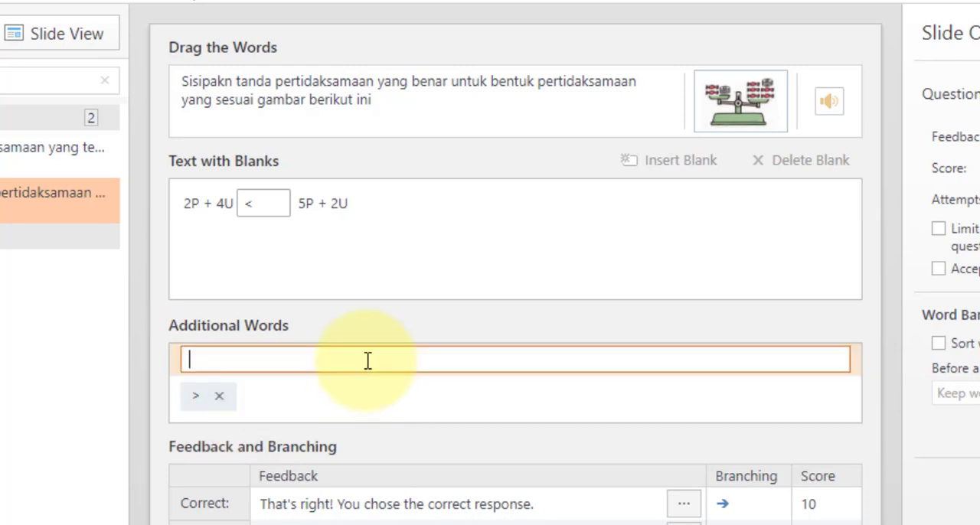
{"action": "type", "text": "="}
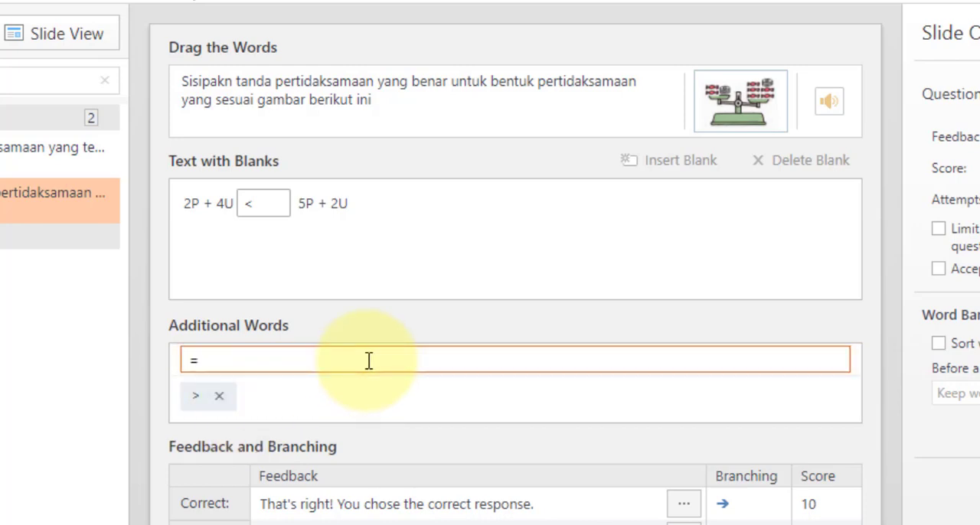
{"action": "key", "text": "Return"}
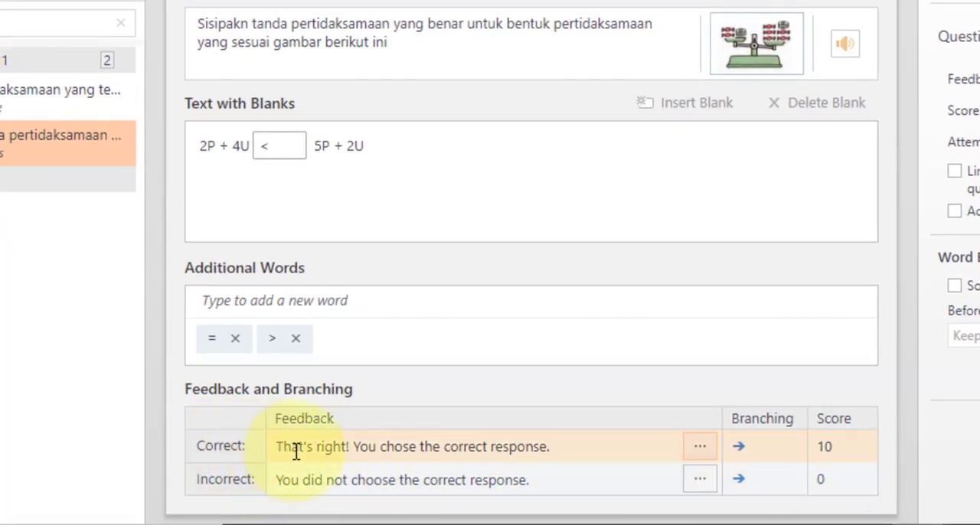
Replace the question's correct-answer feedback with "Tepat sekali."
{"action": "left_click", "coordinate": [296, 450]}
{"action": "key", "text": "ctrl+a"}
{"action": "type", "text": "T"}
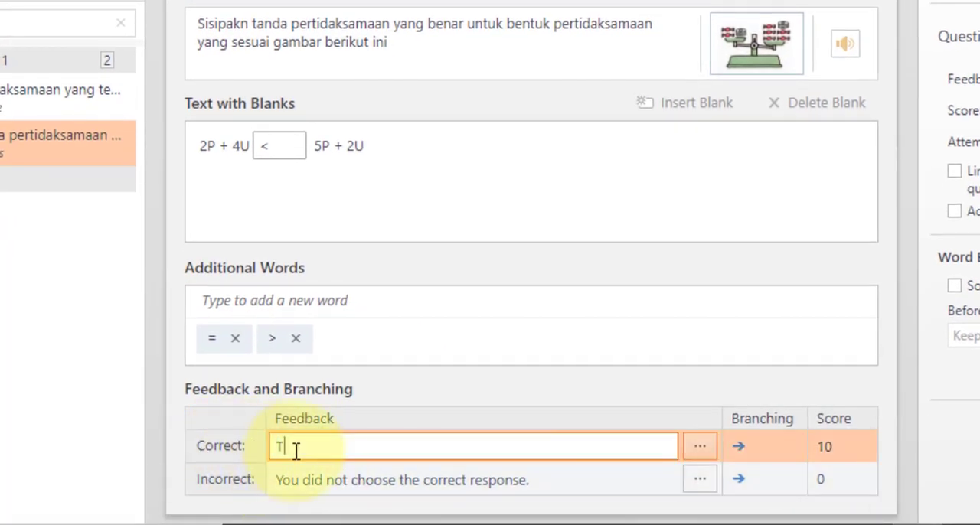
{"action": "type", "text": "epat sekali."}
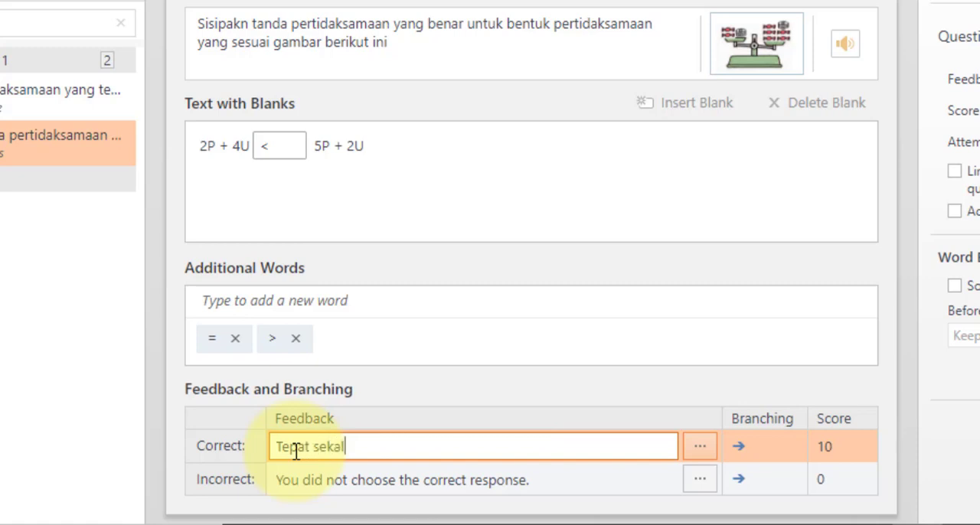
Replace the question's incorrect-answer feedback with "Lebih teliti lagi ya."
{"action": "left_click", "coordinate": [386, 480]}
{"action": "key", "text": "ctrl+a"}
{"action": "type", "text": "L"}
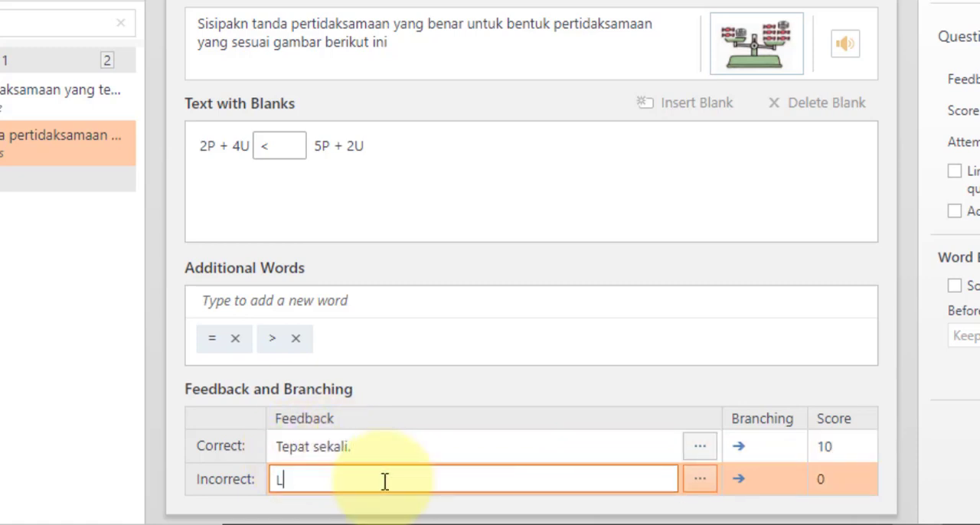
{"action": "type", "text": "ebih teliyi"}
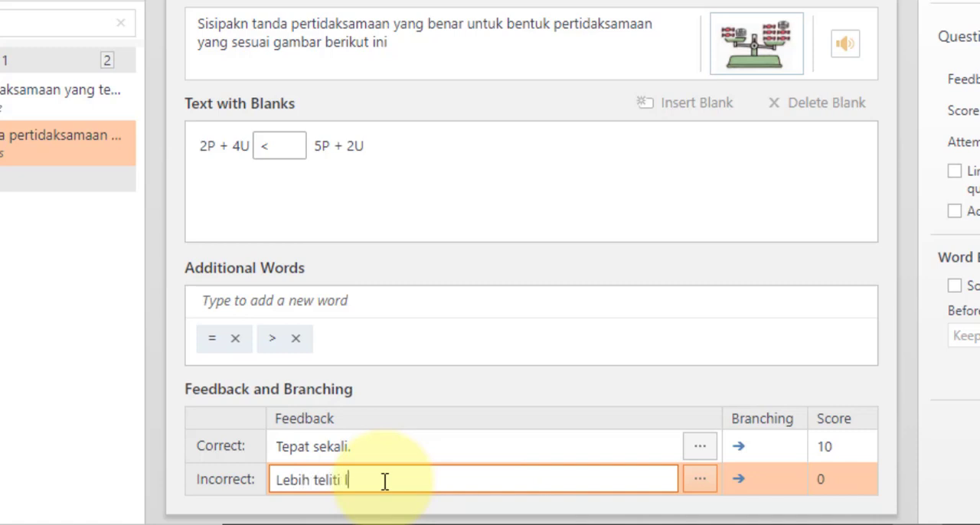
{"action": "type", "text": " lagi ya."}
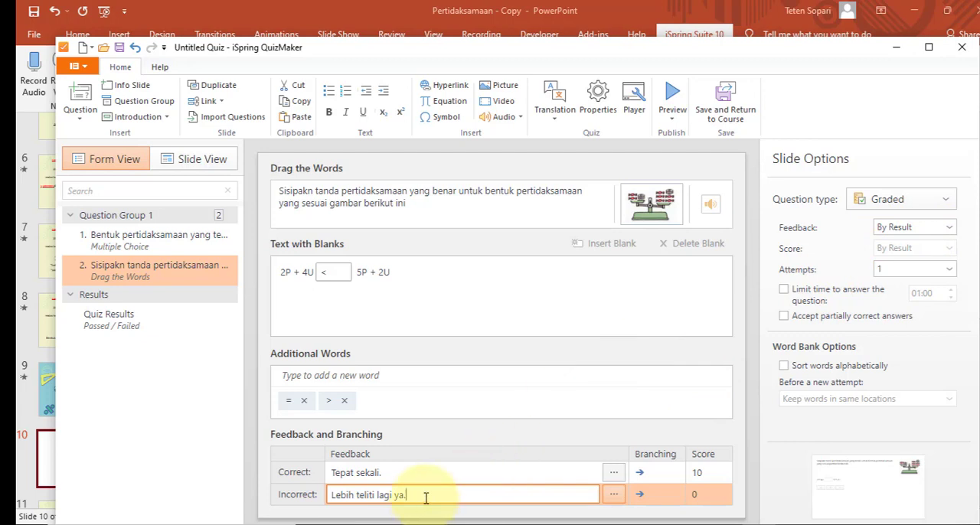
{"action": "left_click", "coordinate": [80, 115]}
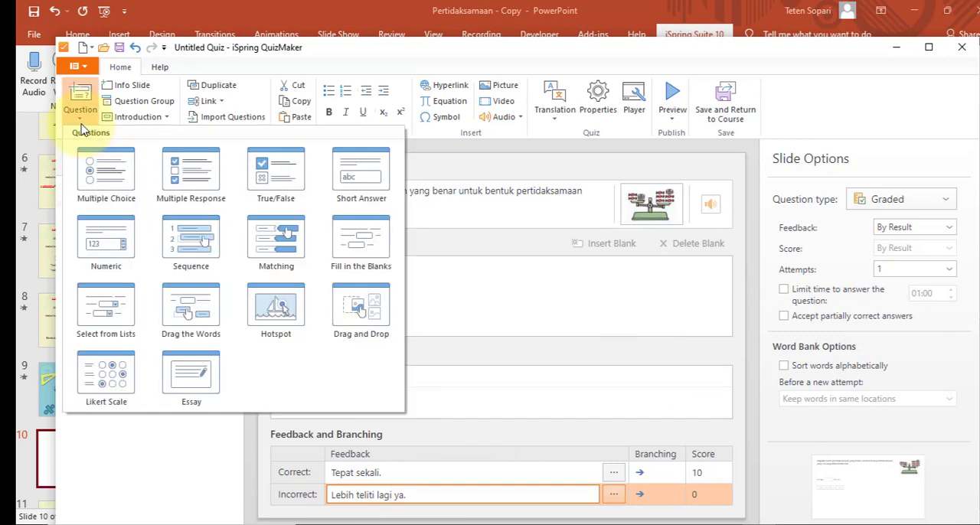
{"action": "left_click", "coordinate": [208, 315]}
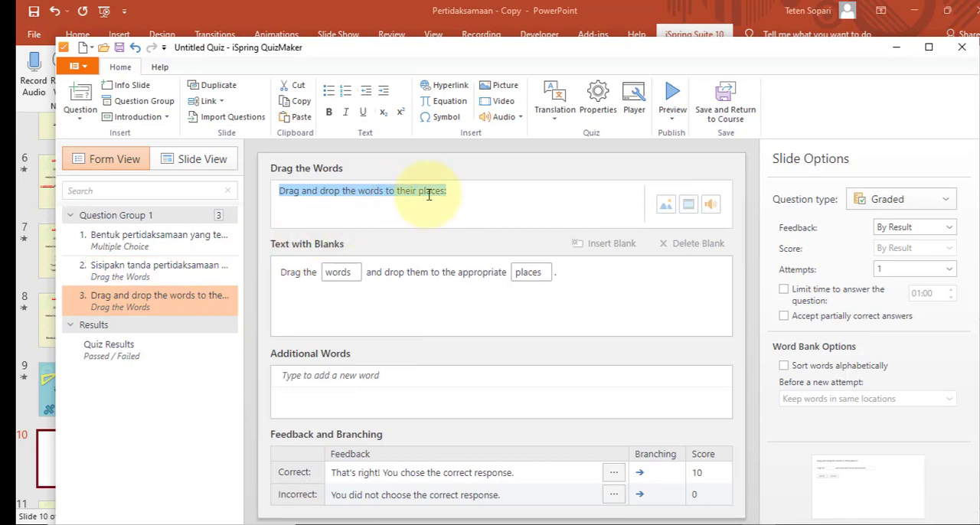
{"action": "left_click", "coordinate": [144, 276]}
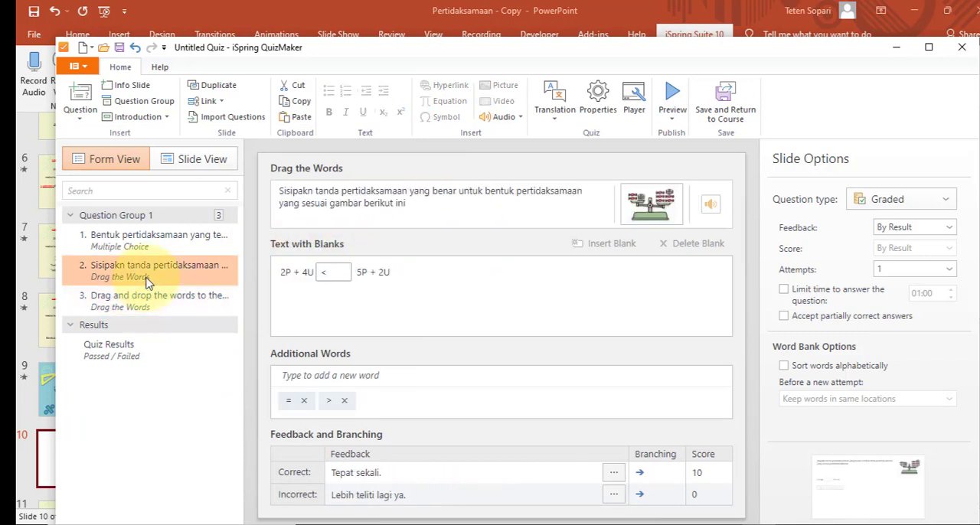
{"action": "right_click", "coordinate": [173, 314]}
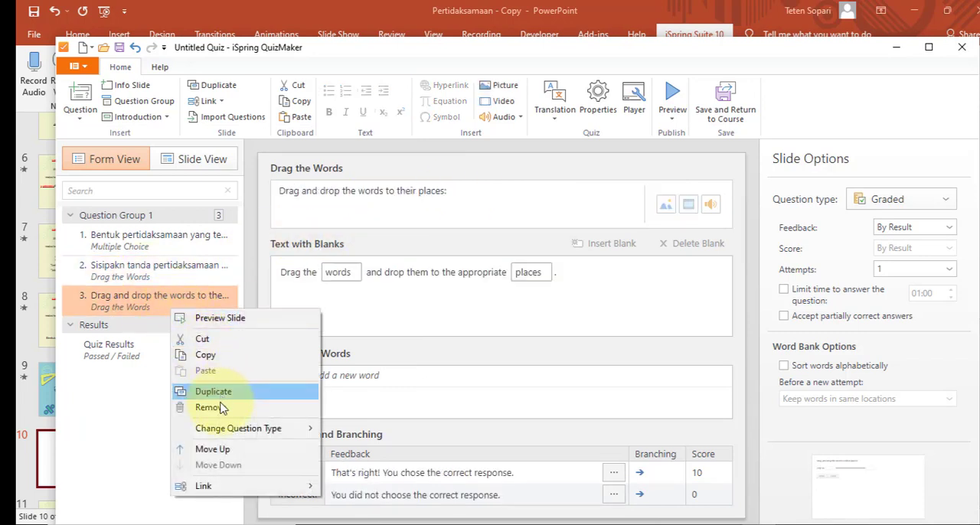
{"action": "left_click", "coordinate": [220, 414]}
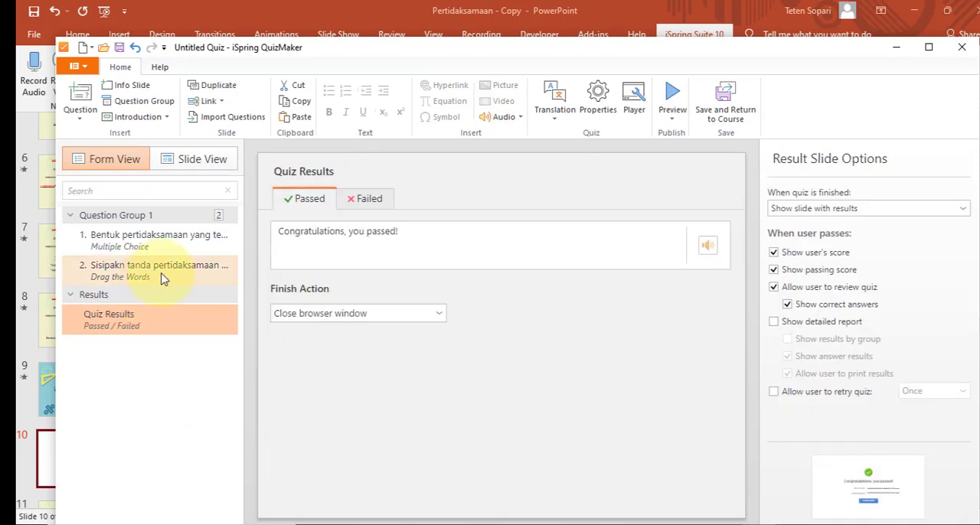
Correct the misspelled first word of the second question's text to "Sisipkan"
{"action": "left_click", "coordinate": [152, 278]}
{"action": "left_click", "coordinate": [301, 203]}
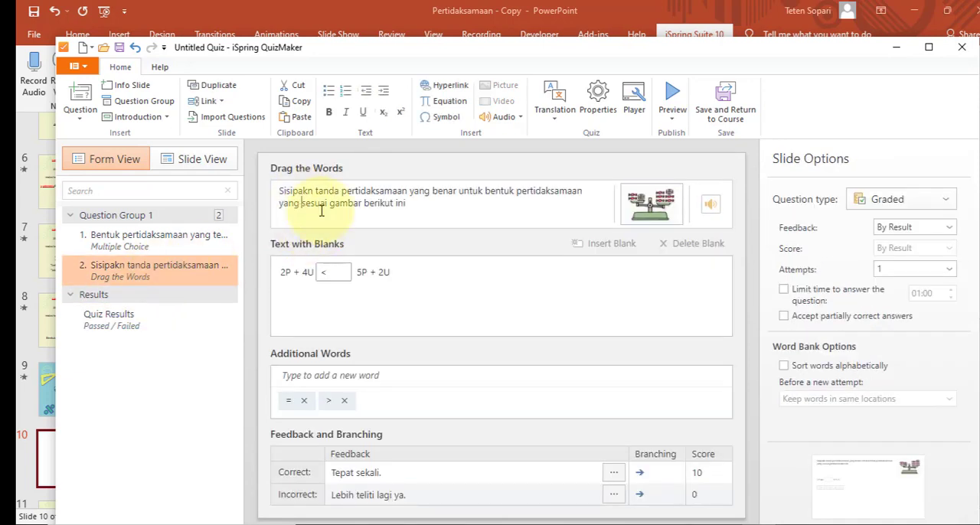
{"action": "key", "text": "BackSpace"}
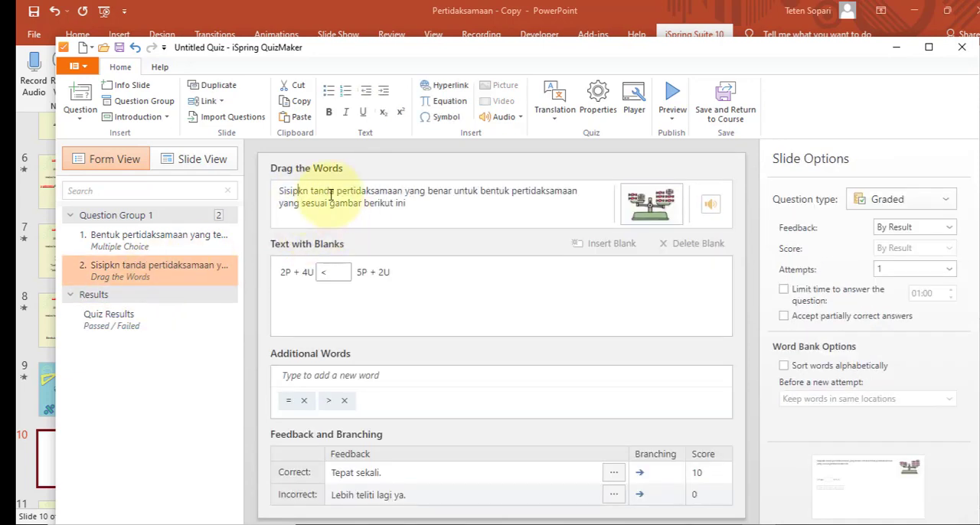
{"action": "type", "text": "a"}
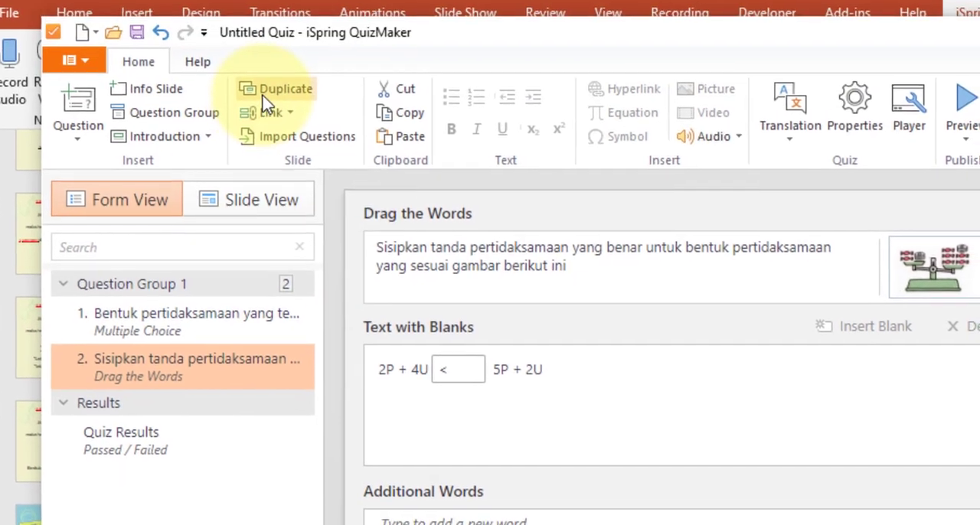
Duplicate the second question and replace the copy's picture with 27.01.2022_12.43.28_REC from the Pertidaksamaan folder
{"action": "left_click", "coordinate": [293, 18]}
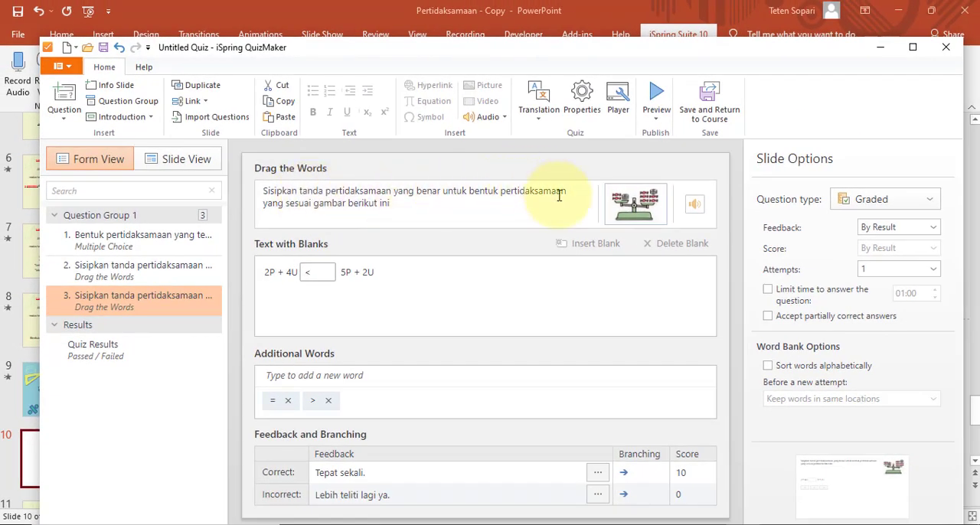
{"action": "left_click", "coordinate": [416, 205]}
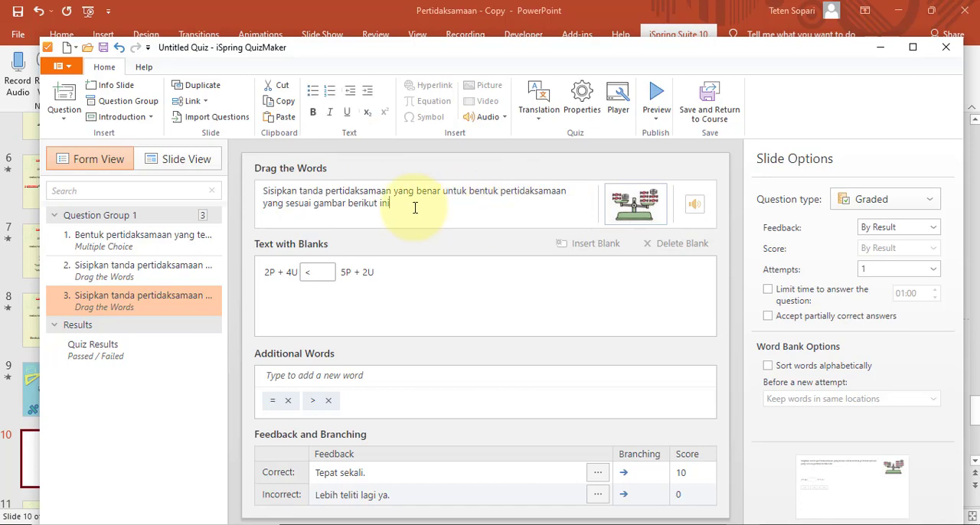
{"action": "left_click", "coordinate": [647, 201]}
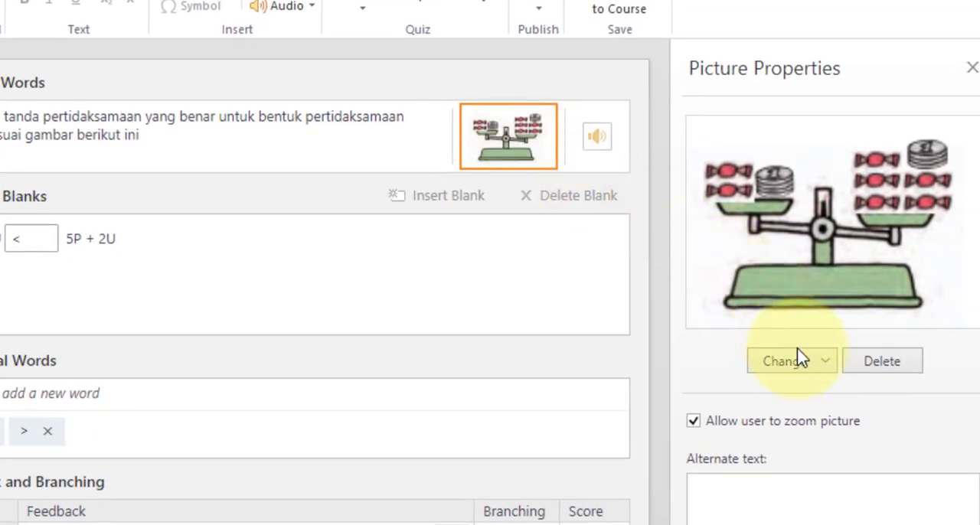
{"action": "left_click", "coordinate": [797, 356]}
{"action": "left_click", "coordinate": [818, 396]}
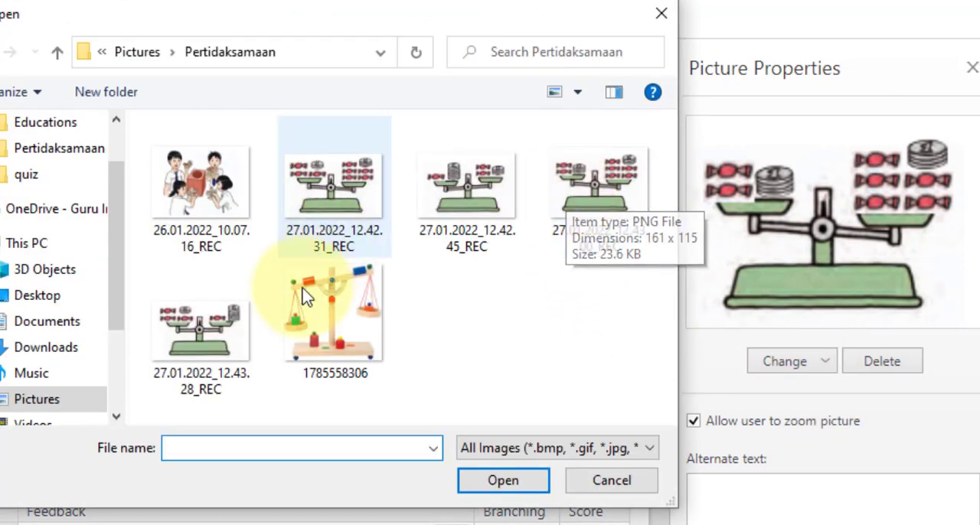
{"action": "left_click", "coordinate": [213, 360]}
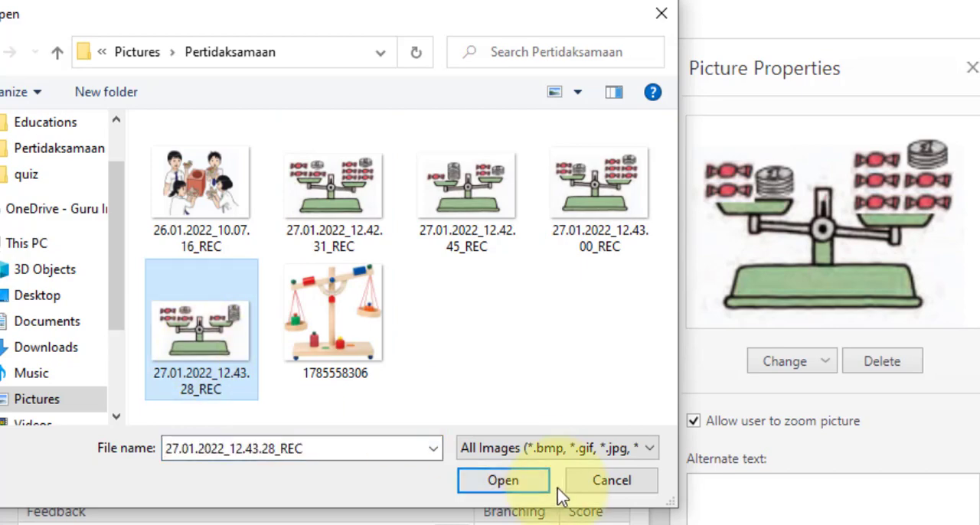
{"action": "left_click", "coordinate": [520, 481]}
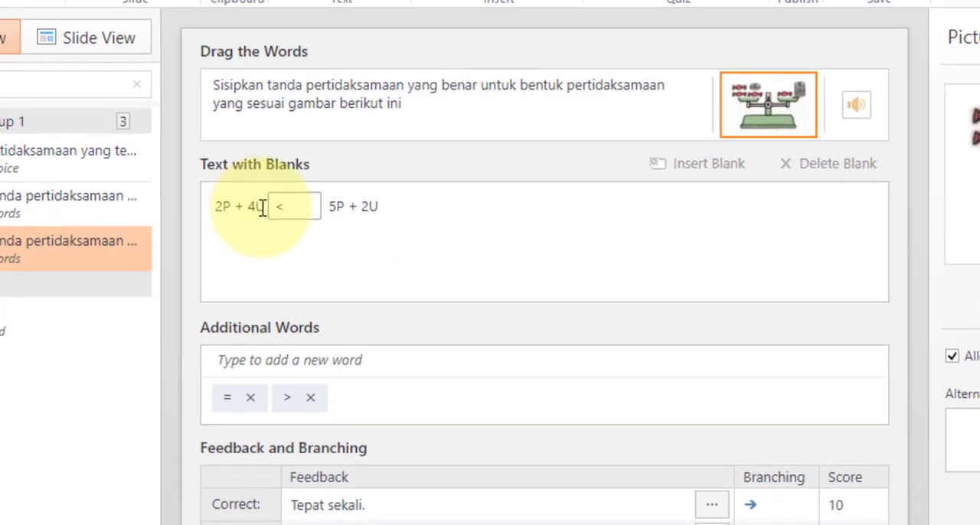
Replace the expression before the blank in the third question with "3P + 2U"
{"action": "left_click", "coordinate": [298, 272]}
{"action": "key", "text": "BackSpace"}
{"action": "key", "text": "BackSpace"}
{"action": "key", "text": "BackSpace"}
{"action": "key", "text": "BackSpace"}
{"action": "key", "text": "BackSpace"}
{"action": "key", "text": "BackSpace"}
{"action": "key", "text": "BackSpace"}
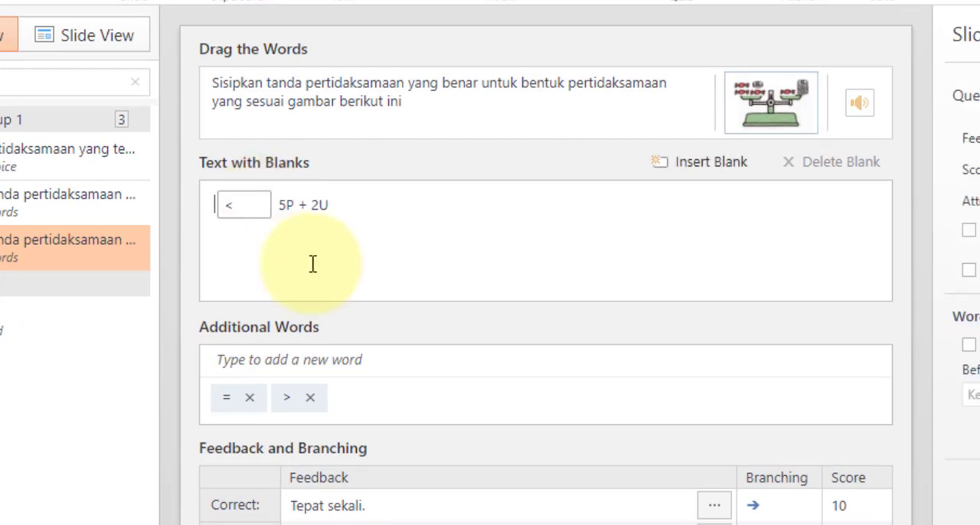
{"action": "type", "text": "3 "}
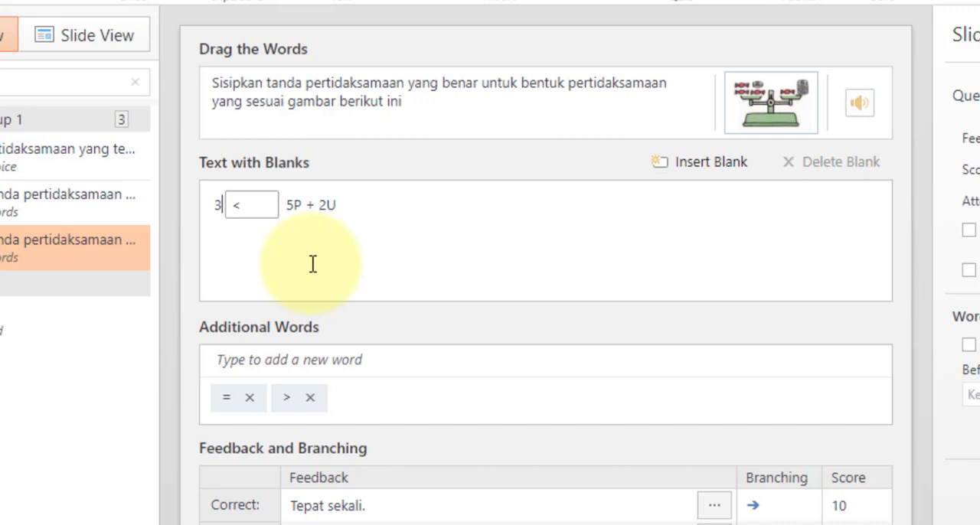
{"action": "type", "text": "P"}
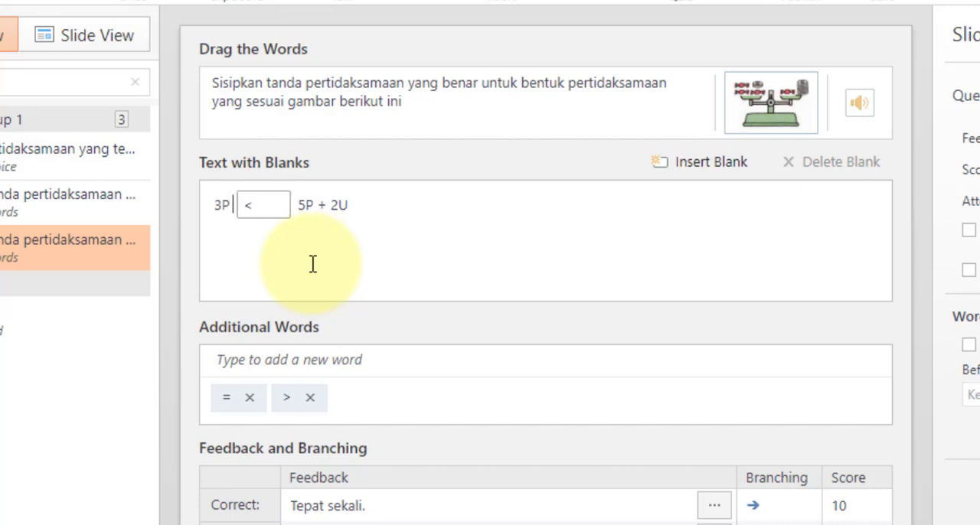
{"action": "type", "text": " + 2U"}
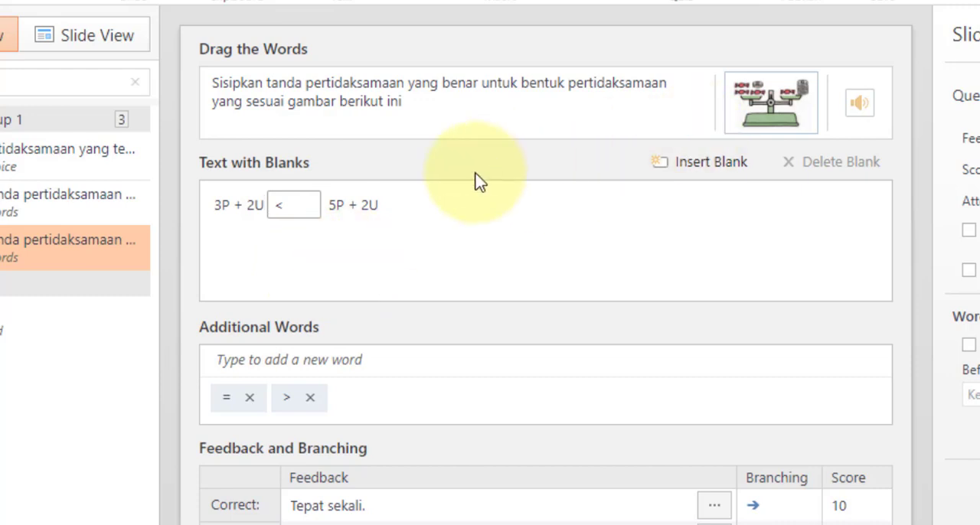
Change the expression after the blank to "P + 10U" and set the blank's answer to "="
{"action": "left_click", "coordinate": [393, 208]}
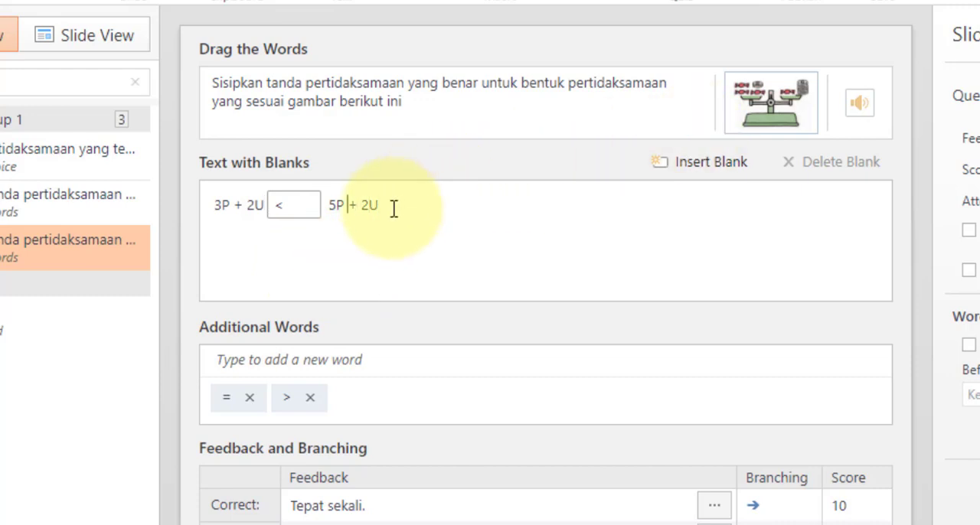
{"action": "key", "text": "BackSpace"}
{"action": "key", "text": "BackSpace"}
{"action": "type", "text": "10"}
{"action": "left_click", "coordinate": [303, 209]}
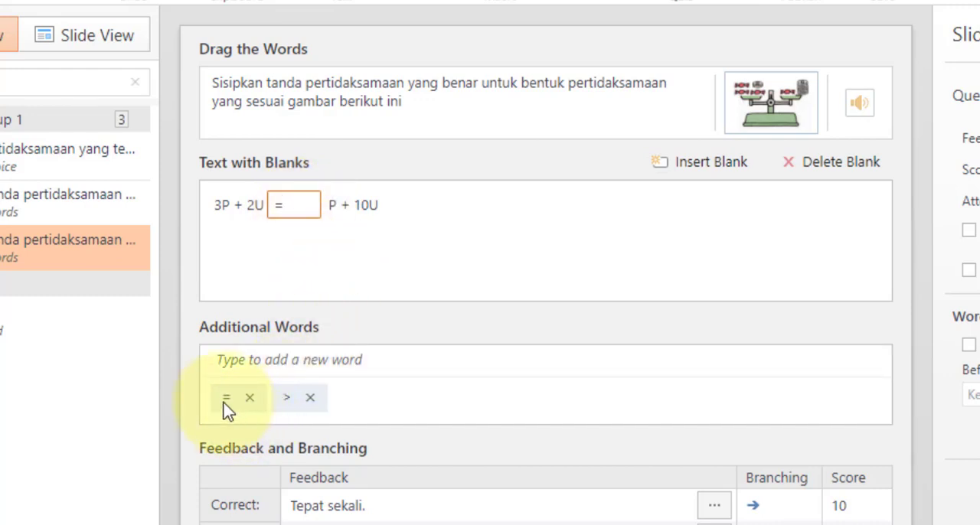
{"action": "left_click", "coordinate": [247, 405]}
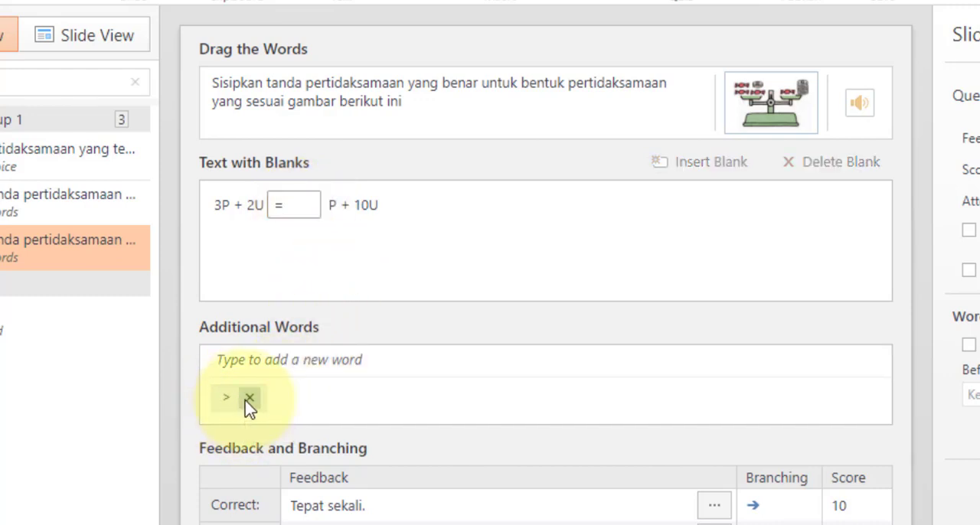
{"action": "key", "text": "ctrl+z"}
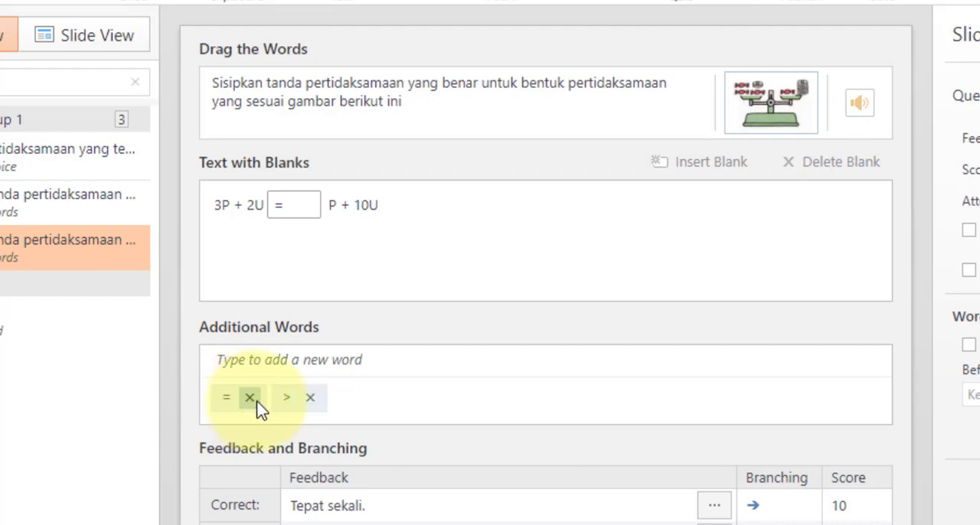
{"action": "left_click", "coordinate": [297, 207]}
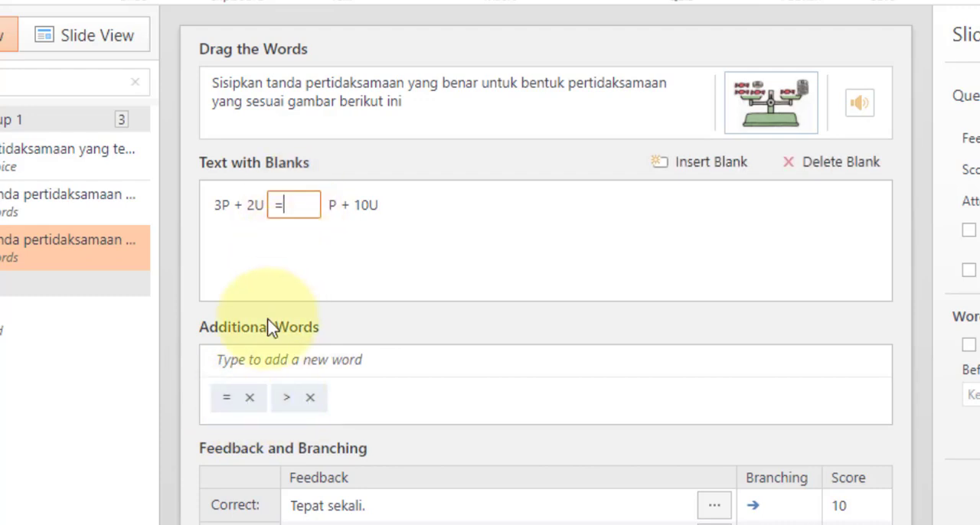
Replace the additional word "=" with "<" in the third question
{"action": "left_click", "coordinate": [251, 406]}
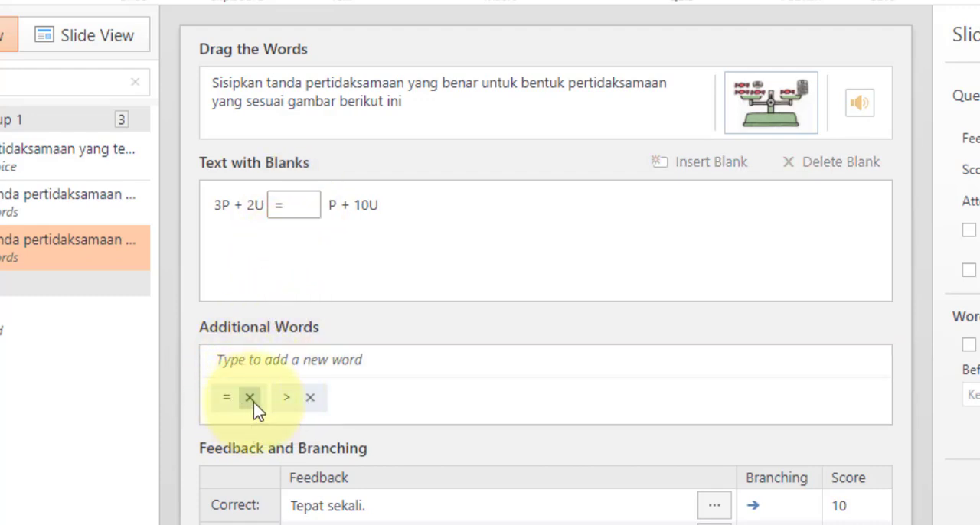
{"action": "left_click", "coordinate": [257, 362]}
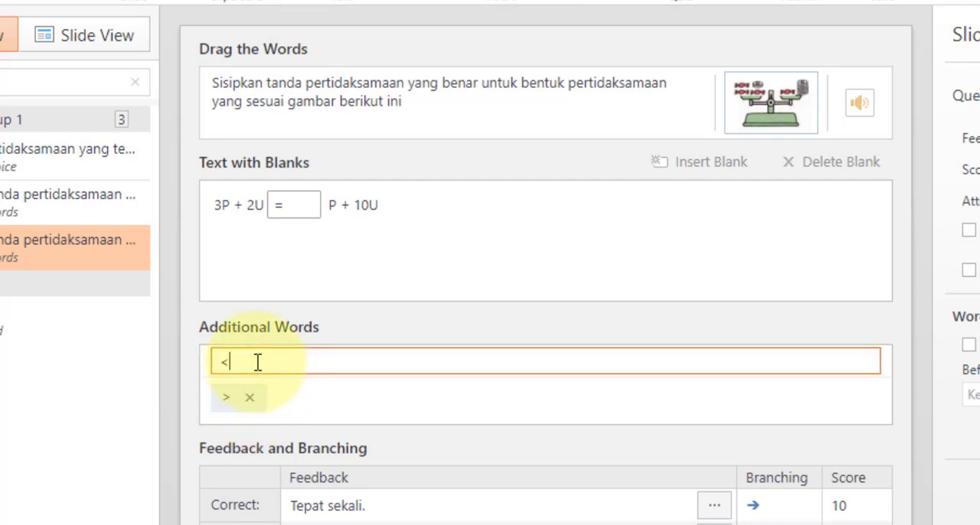
{"action": "type", "text": "<"}
{"action": "key", "text": "Return"}
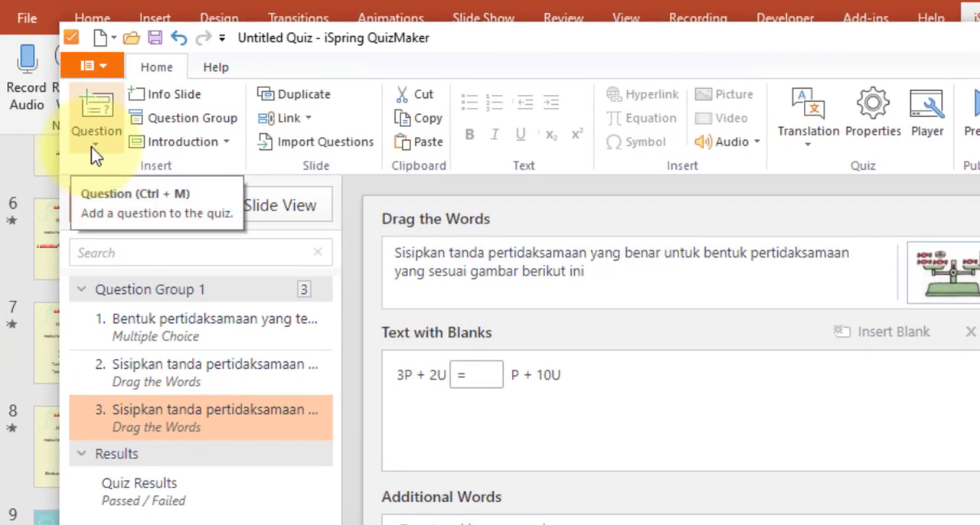
Add a True/False question after the third question and open it for editing
{"action": "left_click", "coordinate": [95, 152]}
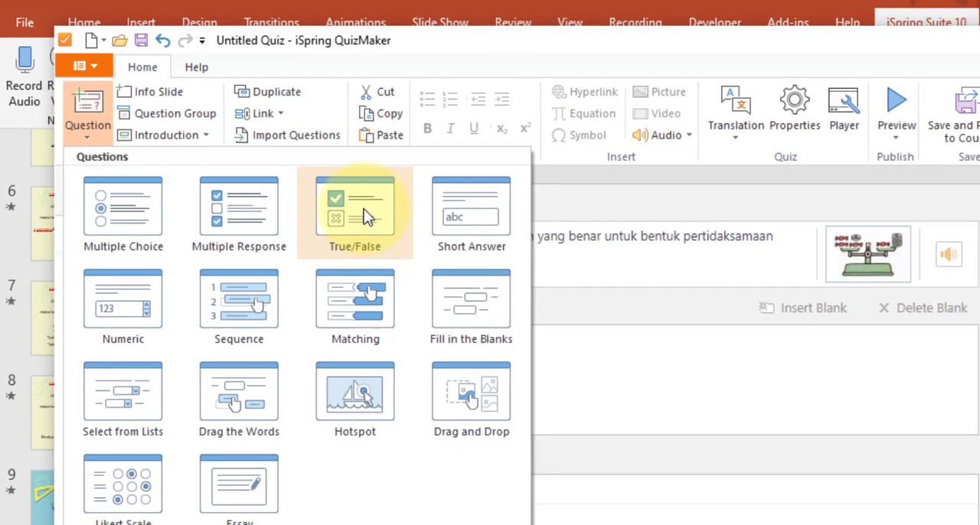
{"action": "left_click", "coordinate": [400, 224]}
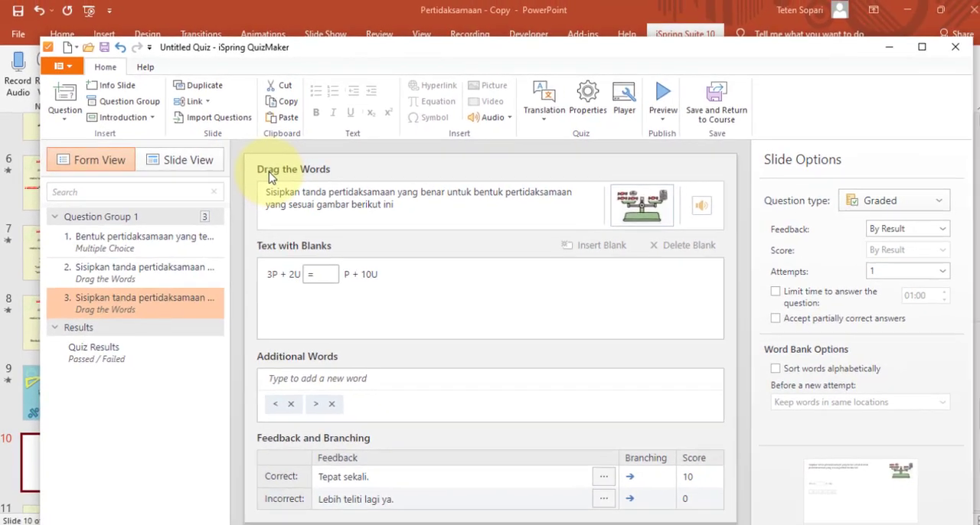
{"action": "left_click", "coordinate": [144, 310]}
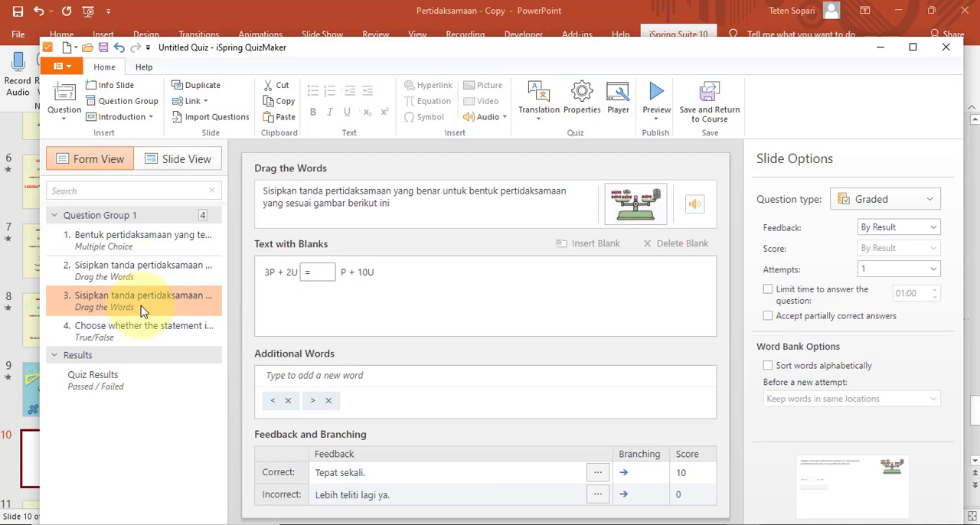
{"action": "left_click", "coordinate": [125, 339]}
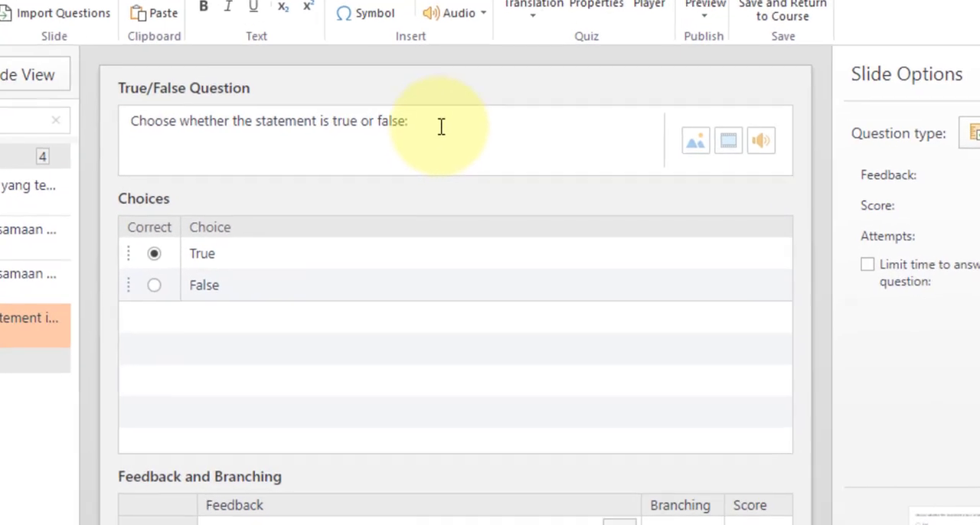
Replace the True/False question text with "Bentuk 3P + 2U = P + 10U adalah sebuah pertidaksaman."
{"action": "triple_click", "coordinate": [476, 195]}
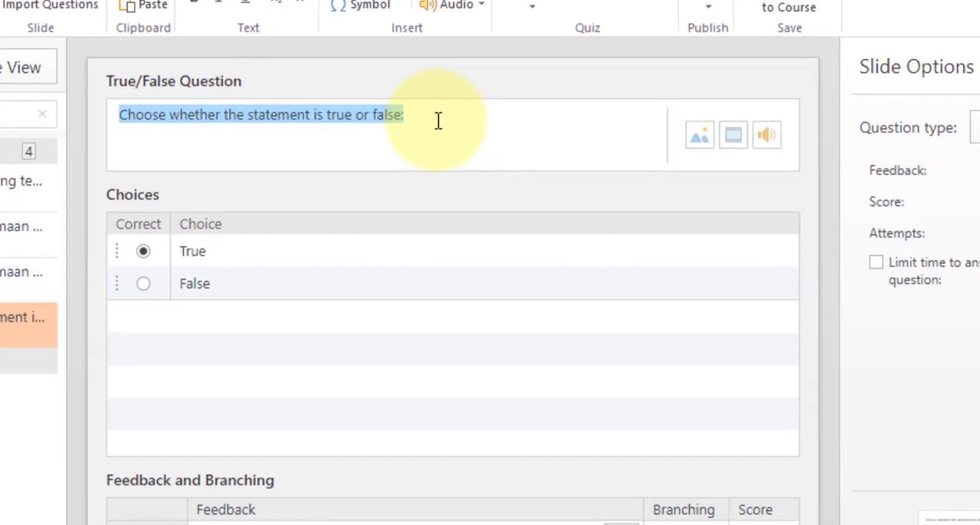
{"action": "type", "text": "Bentuk "}
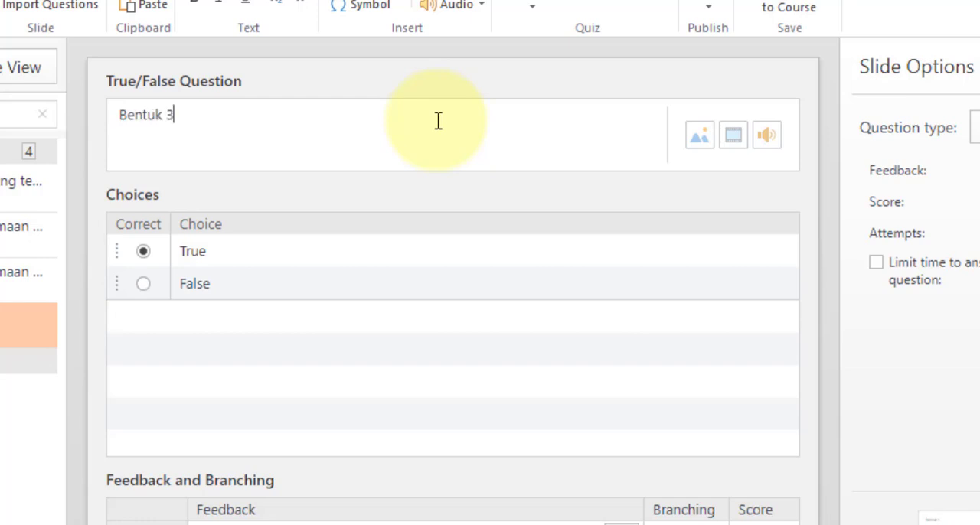
{"action": "type", "text": "3P + 2"}
{"action": "type", "text": "="}
{"action": "key", "text": "BackSpace"}
{"action": "type", "text": "P + 10"}
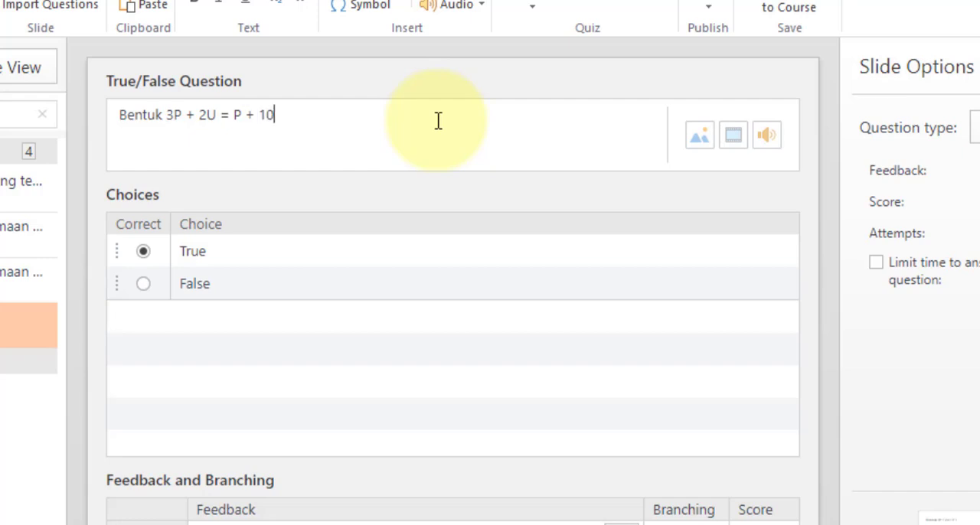
{"action": "type", "text": "U adalah sebuah pertidaksaman."}
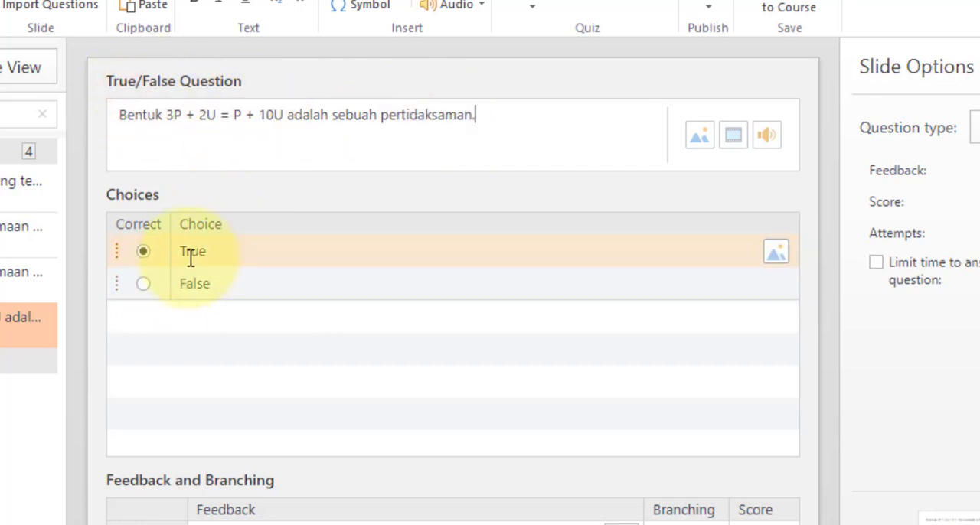
Rename the choices True and False to "Benar" and "Salah", and mark "Salah" as the correct answer
{"action": "left_click", "coordinate": [226, 252]}
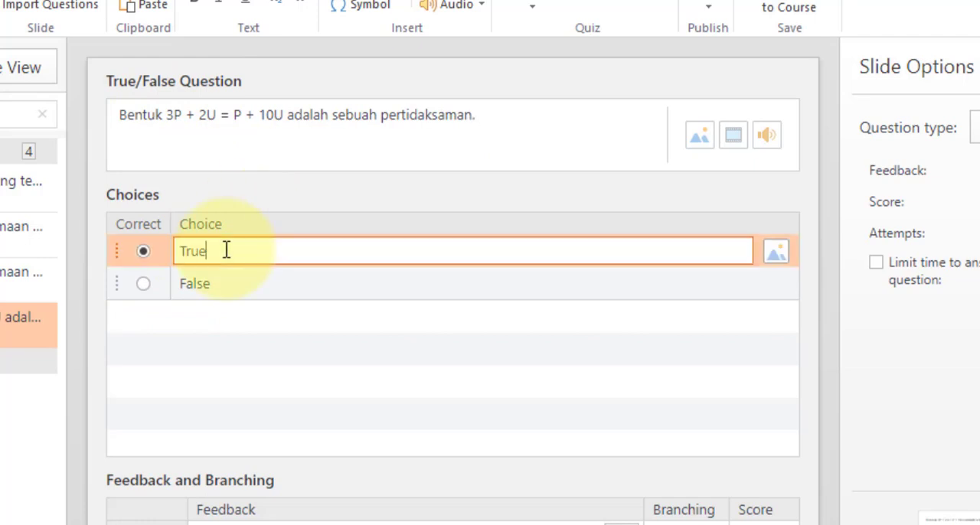
{"action": "type", "text": "Benar"}
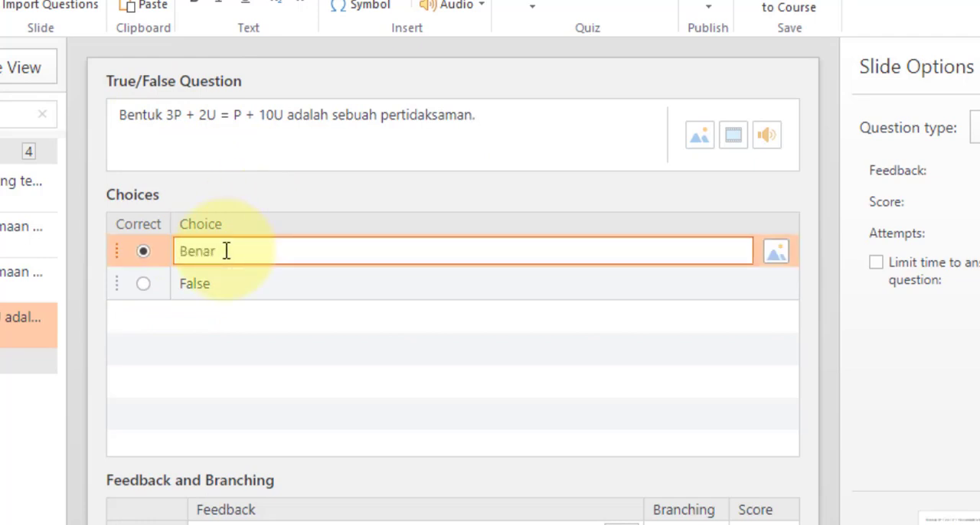
{"action": "left_click", "coordinate": [255, 283]}
{"action": "key", "text": "BackSpace"}
{"action": "key", "text": "BackSpace"}
{"action": "key", "text": "BackSpace"}
{"action": "type", "text": "Salah"}
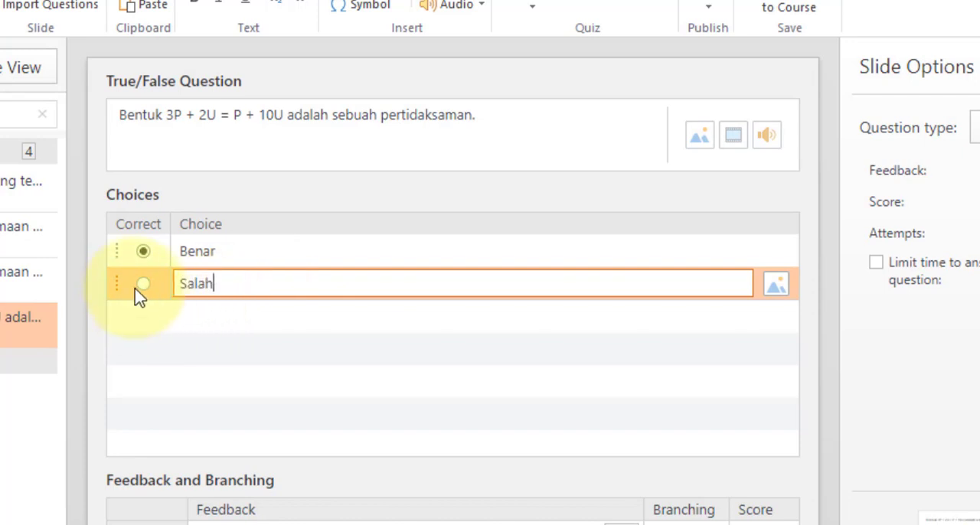
{"action": "left_click", "coordinate": [141, 287]}
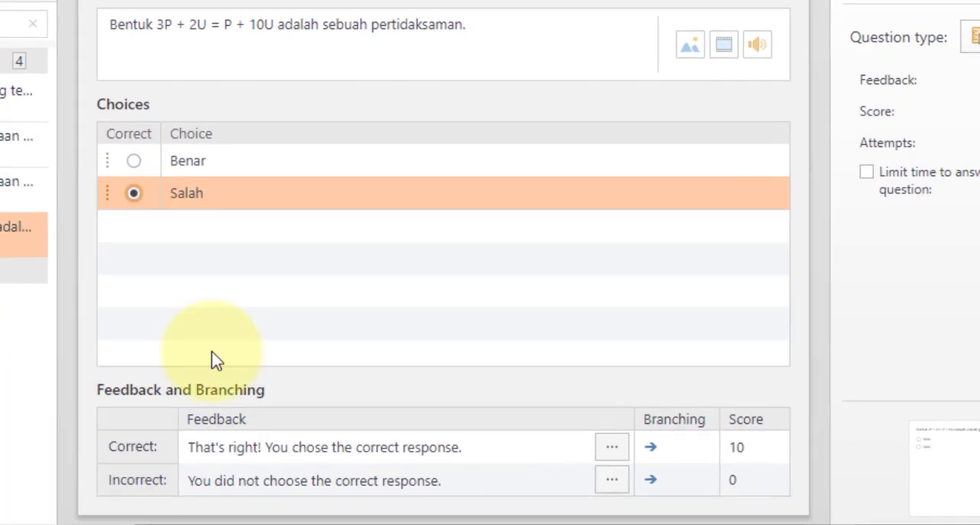
Set the True/False question's correct feedback to "Tepat sekali." and its incorrect feedback to "Ayo lebih teliti"
{"action": "left_click", "coordinate": [263, 449]}
{"action": "triple_click", "coordinate": [268, 452]}
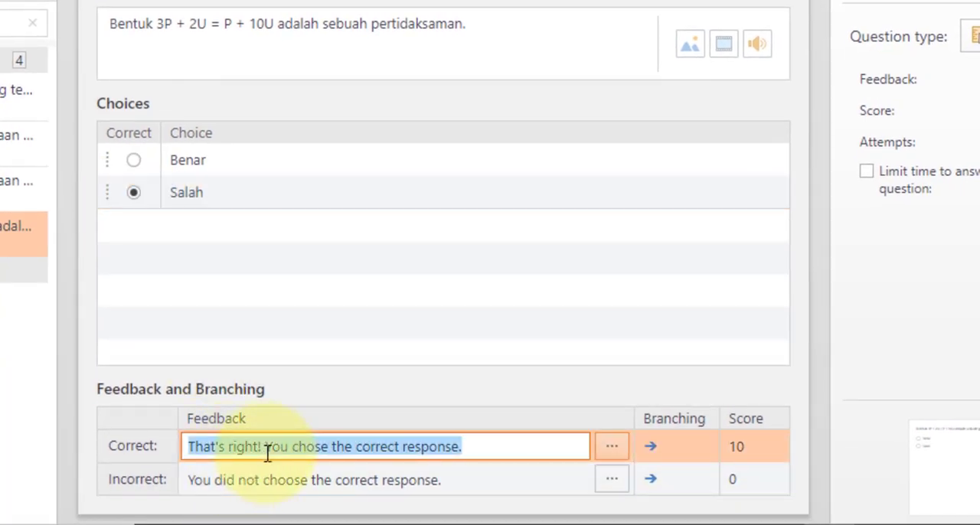
{"action": "type", "text": "Tepat s"}
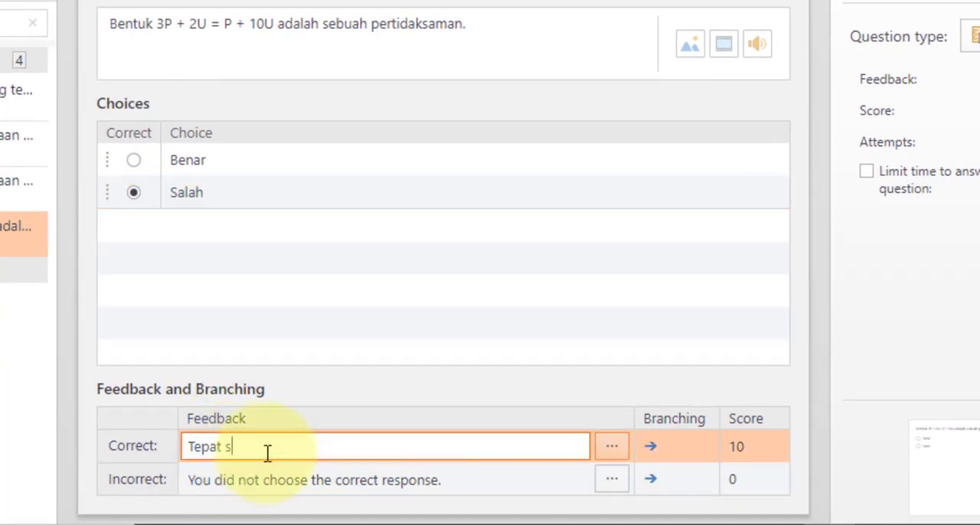
{"action": "type", "text": "ekal"}
{"action": "left_click", "coordinate": [316, 487]}
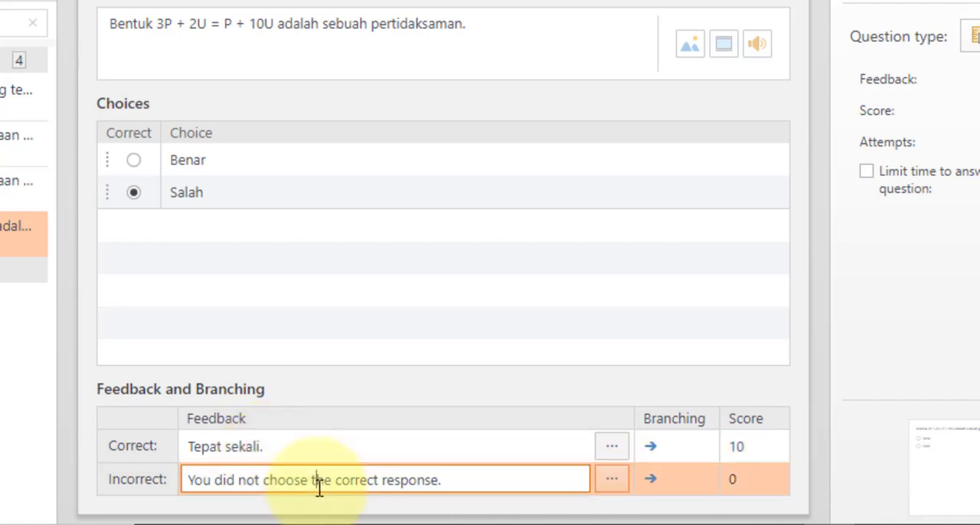
{"action": "key", "text": "ctrl+a"}
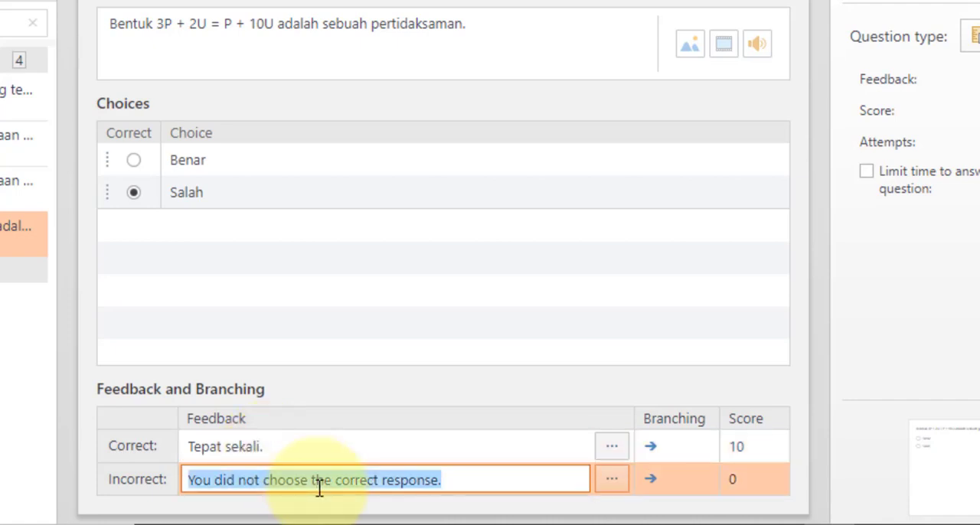
{"action": "type", "text": "Ayo lebih teliti"}
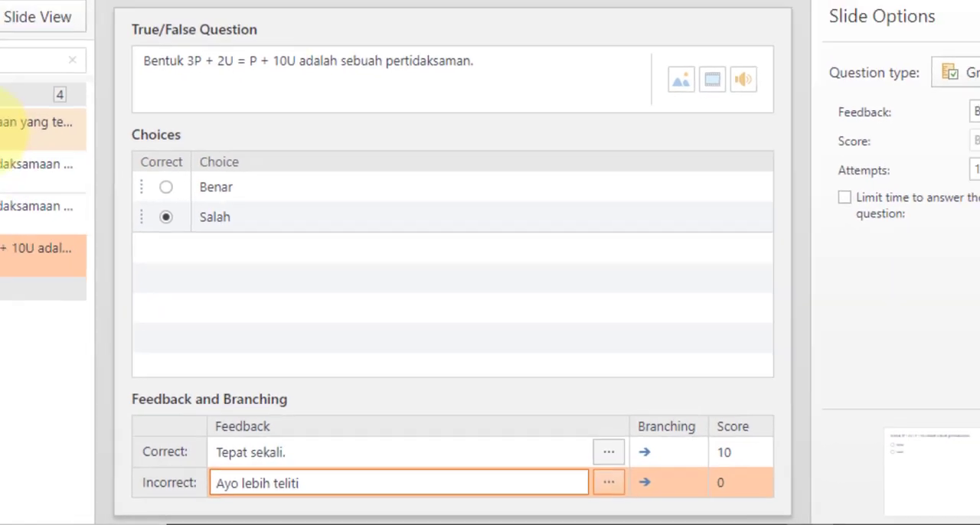
Review the quiz questions one by one, finishing on the first multiple choice question
{"action": "left_click", "coordinate": [23, 89]}
{"action": "left_click", "coordinate": [142, 272]}
{"action": "left_click", "coordinate": [145, 301]}
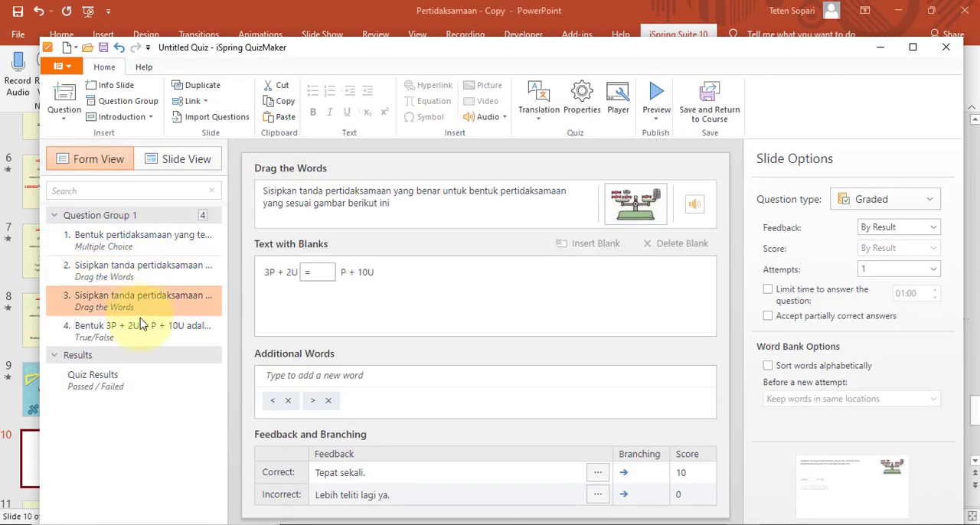
{"action": "left_click", "coordinate": [147, 330]}
{"action": "left_click", "coordinate": [147, 245]}
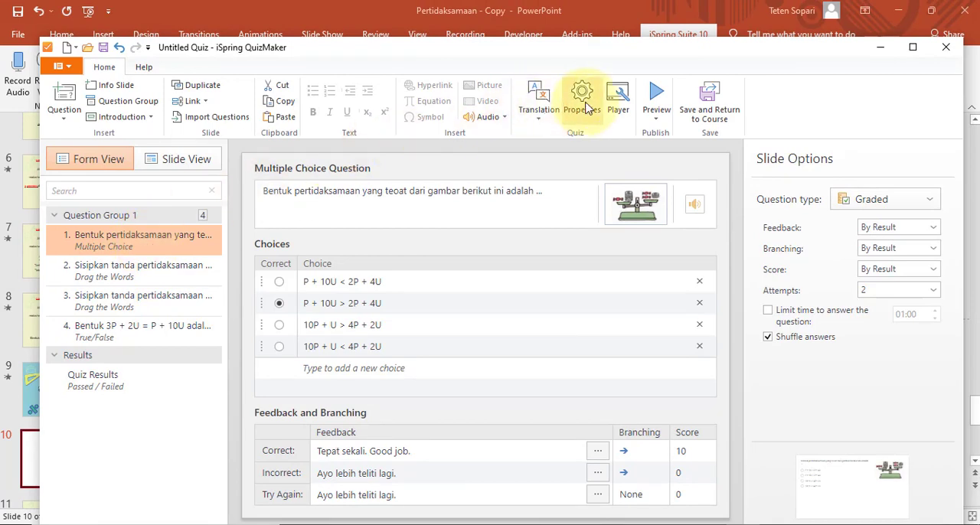
Preview the quiz in the tablet and phone layouts, both landscape and portrait, and return to the desktop layout
{"action": "left_click", "coordinate": [661, 104]}
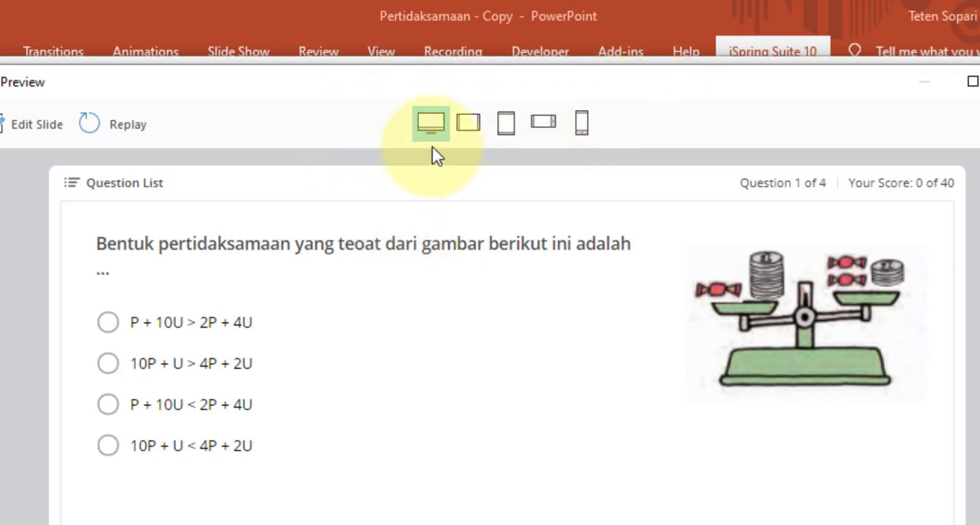
{"action": "left_click", "coordinate": [469, 125]}
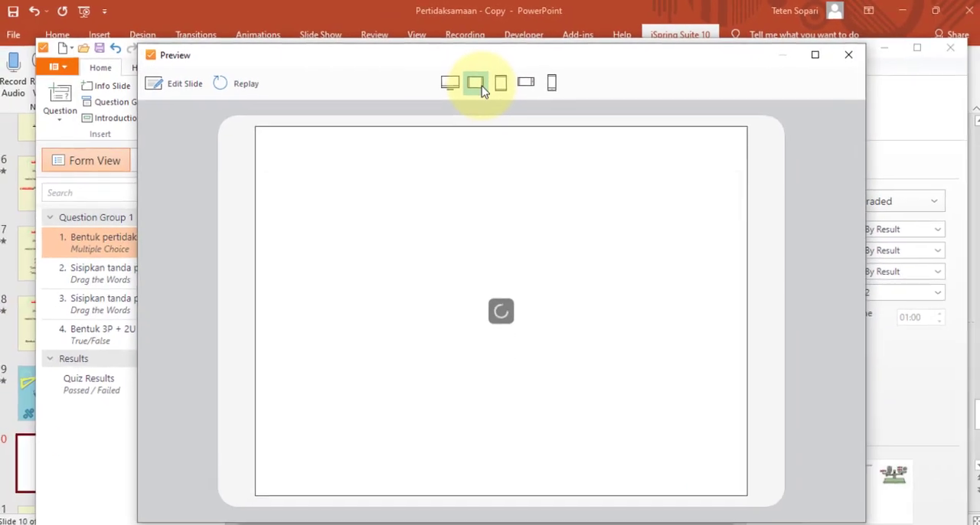
{"action": "left_click", "coordinate": [502, 85]}
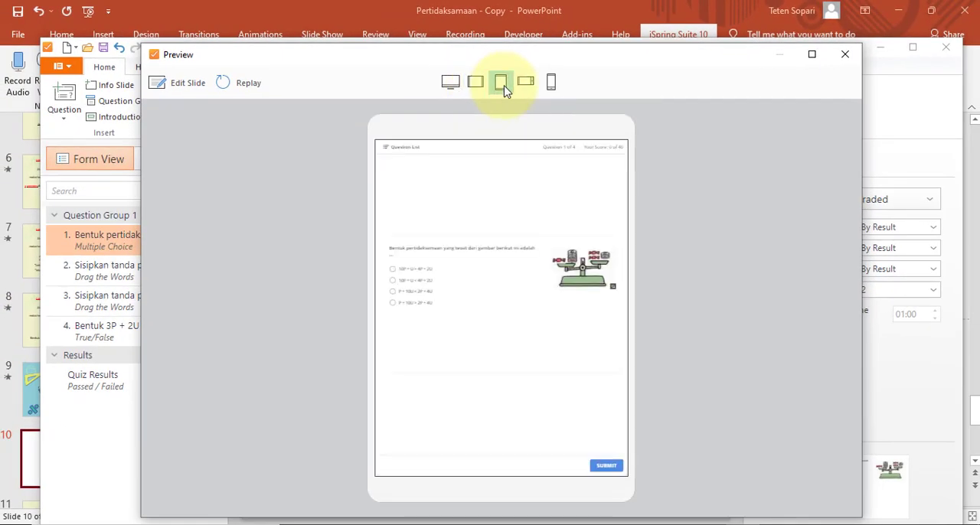
{"action": "left_click", "coordinate": [526, 85]}
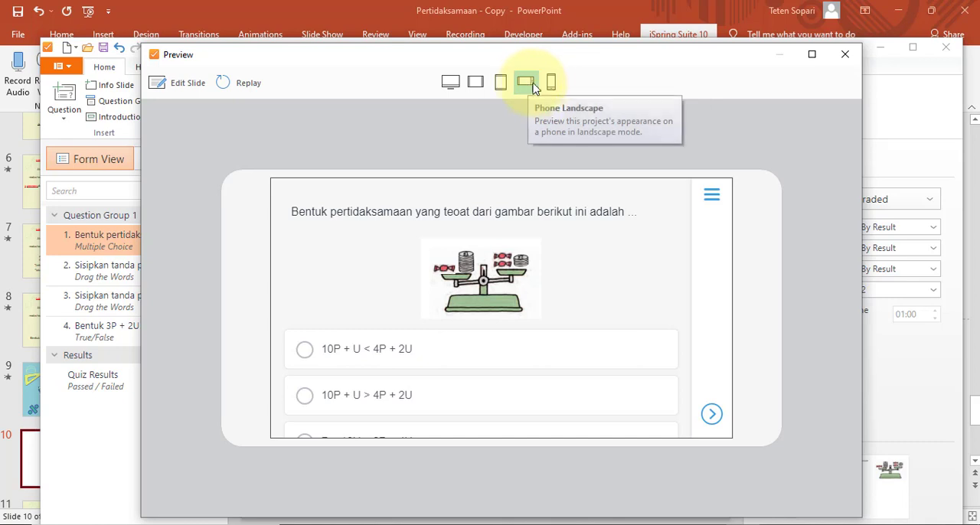
{"action": "left_click", "coordinate": [553, 85]}
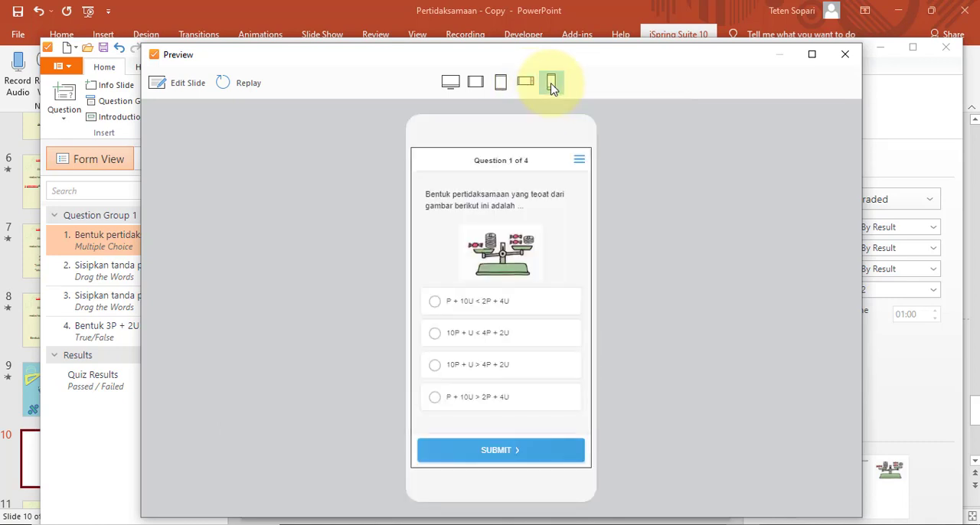
{"action": "left_click", "coordinate": [450, 84]}
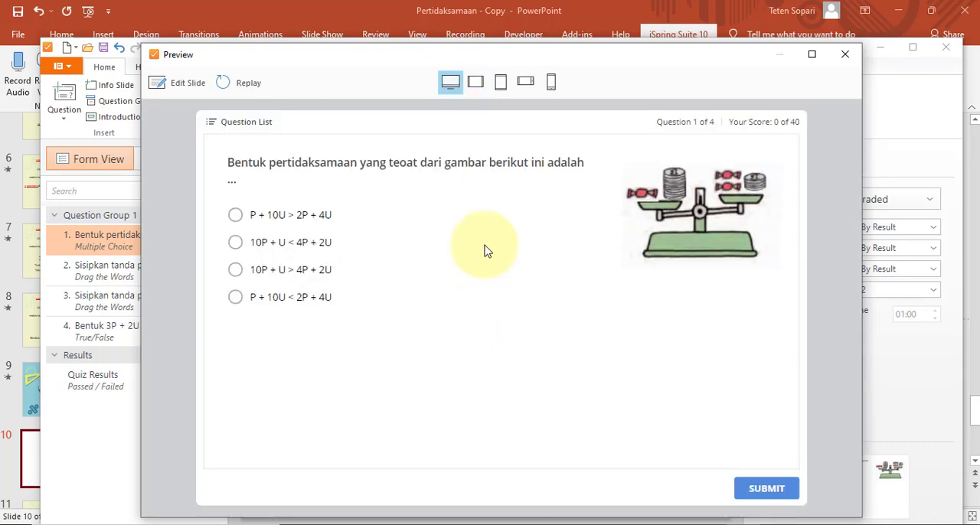
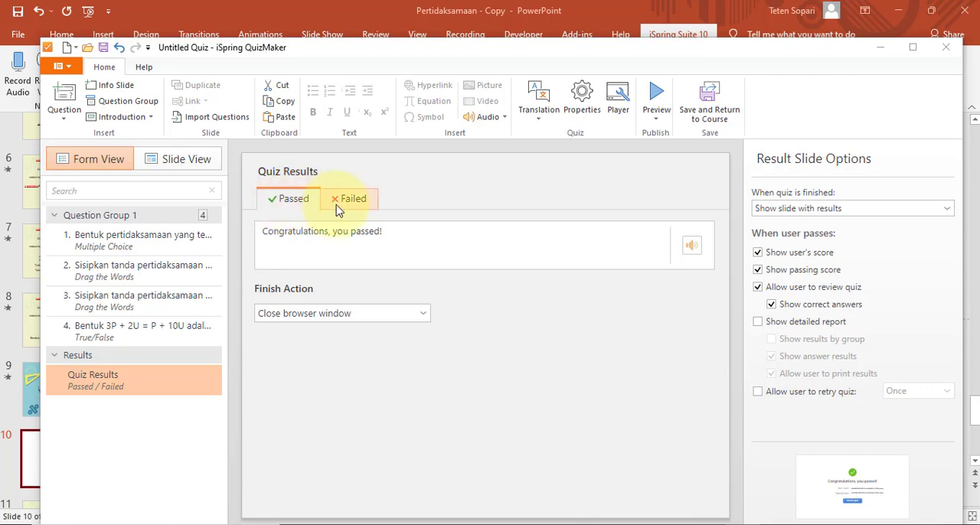
Set the passed result message to "Selamat, kamu berhasil !" with Close browser window as its finish action
{"action": "left_click", "coordinate": [341, 205]}
{"action": "left_click", "coordinate": [288, 207]}
{"action": "left_click", "coordinate": [416, 235]}
{"action": "key", "text": "ctrl+a"}
{"action": "type", "text": "S"}
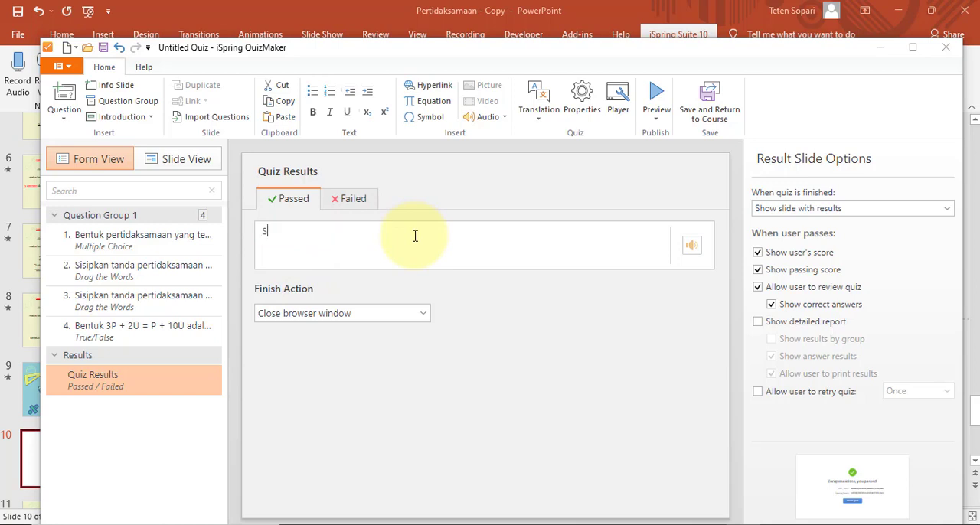
{"action": "type", "text": "elamat, kamu berhasil !"}
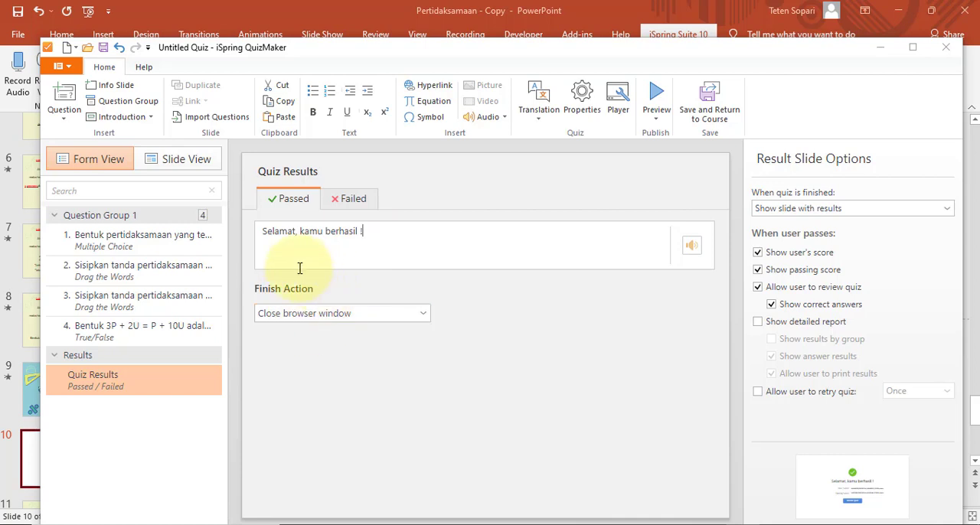
{"action": "left_click", "coordinate": [347, 319]}
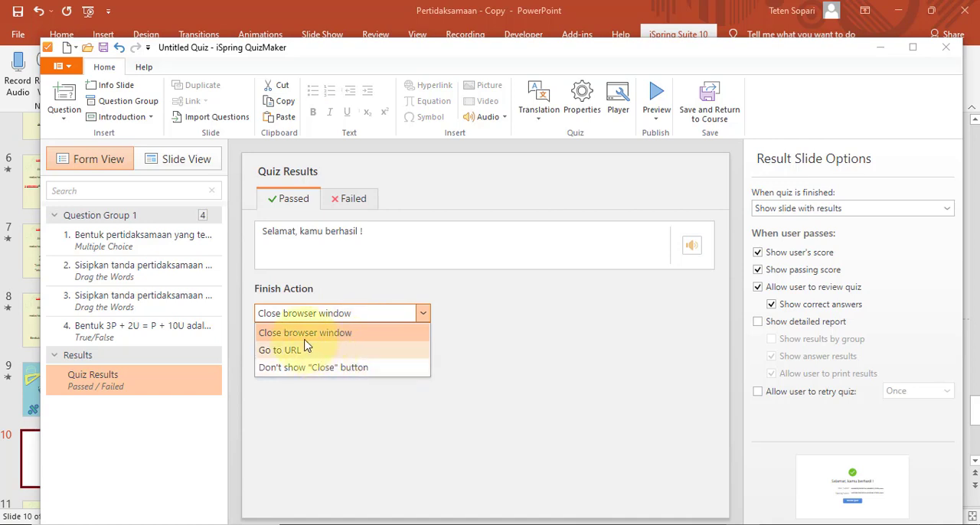
{"action": "left_click", "coordinate": [285, 332]}
Set the failed result message to "Yu coba lagi, kamu pasti bisa" with Close browser window as its finish action
{"action": "left_click", "coordinate": [353, 201]}
{"action": "left_click", "coordinate": [379, 233]}
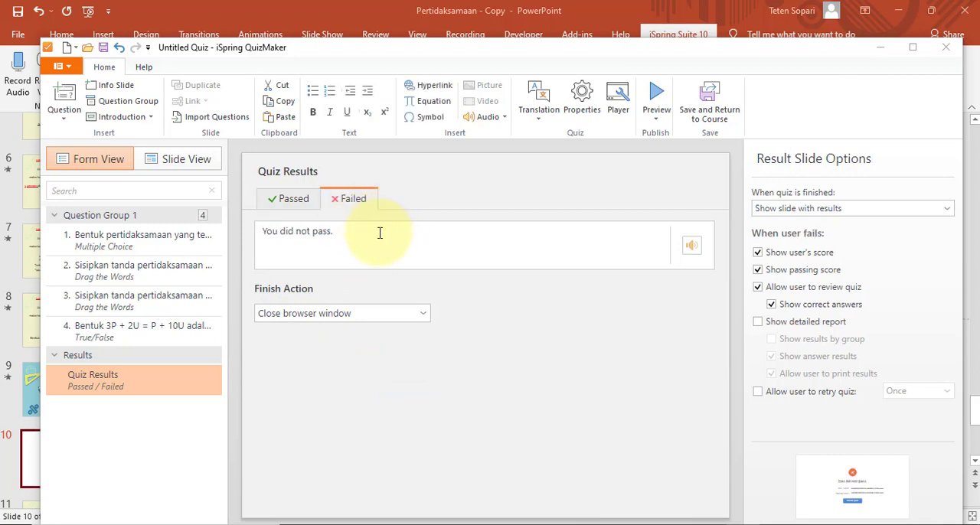
{"action": "key", "text": "ctrl+a"}
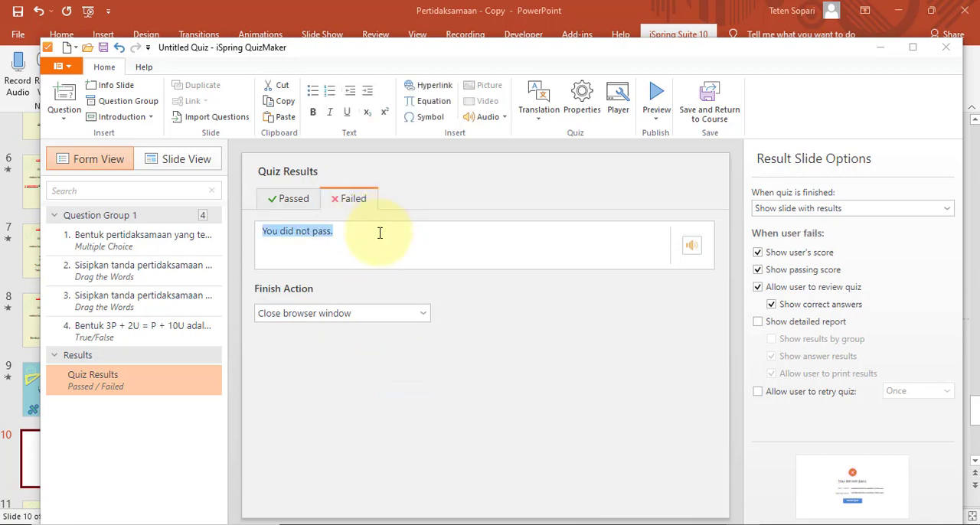
{"action": "type", "text": "Yu coba lagi"}
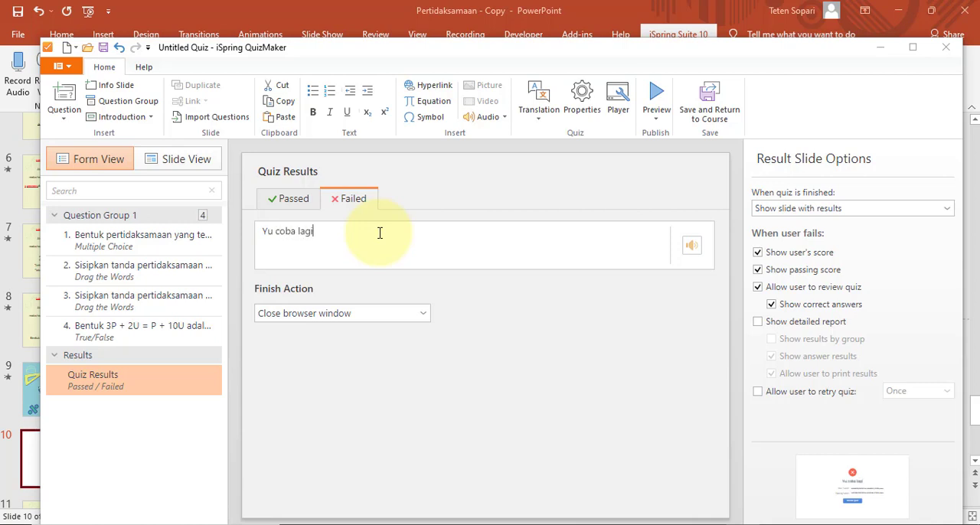
{"action": "type", "text": ", kamu pasti bisa"}
{"action": "left_click", "coordinate": [378, 317]}
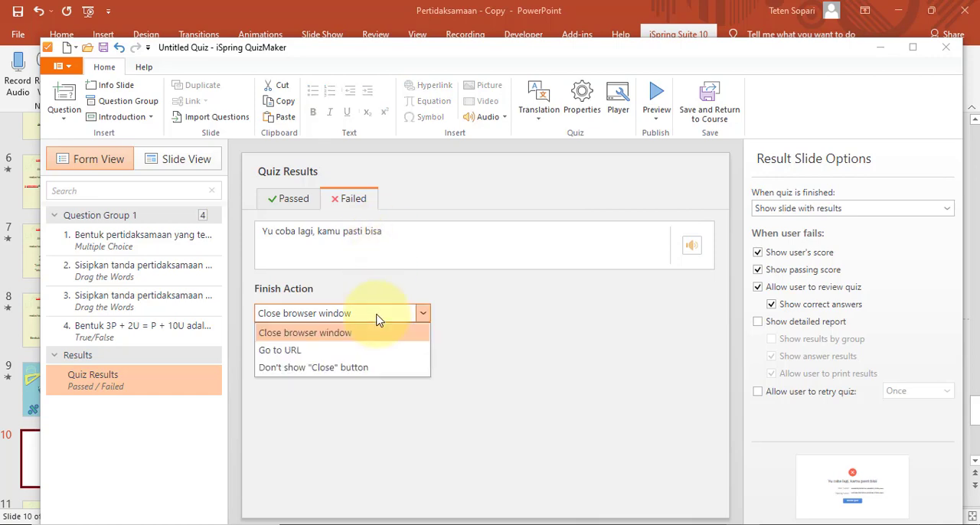
{"action": "left_click", "coordinate": [378, 321]}
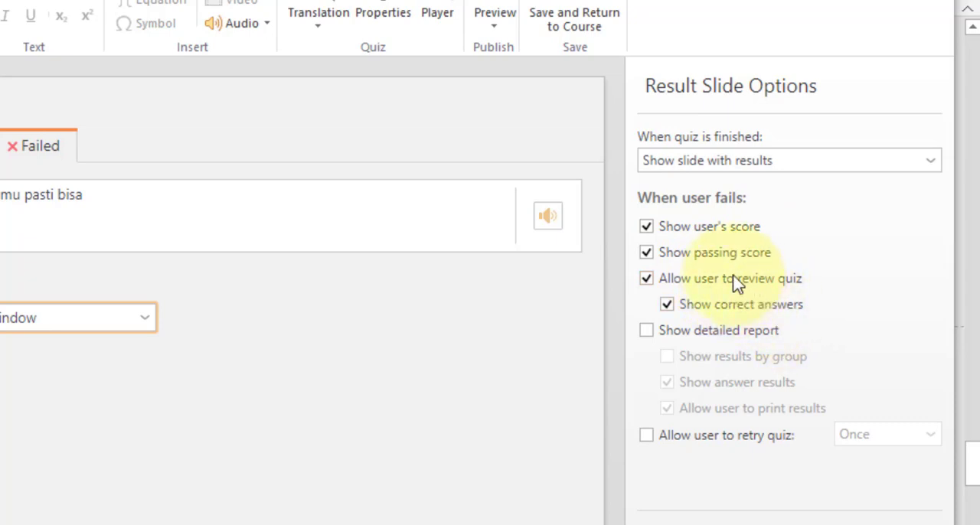
For the failed result, disallow reviewing the quiz and allow retrying it once, and return to the passed result
{"action": "left_click", "coordinate": [646, 278]}
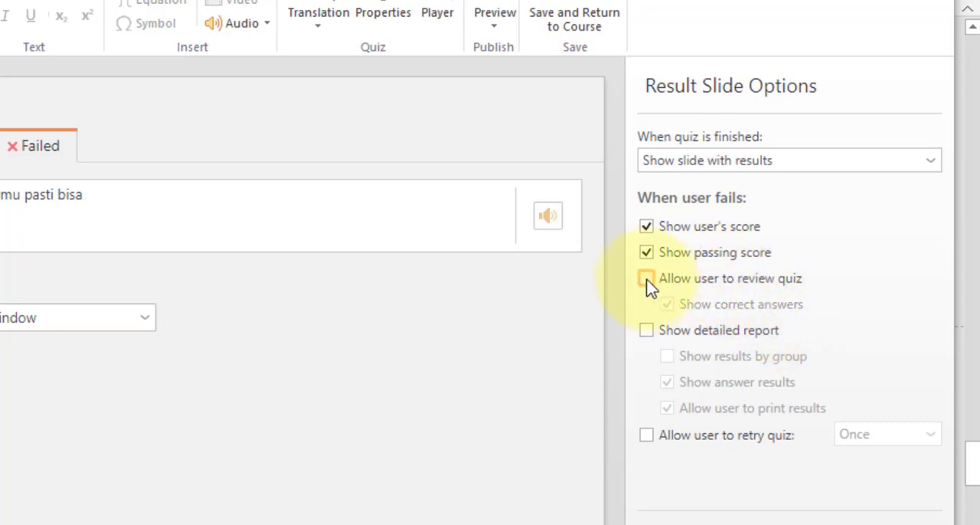
{"action": "left_click", "coordinate": [647, 438]}
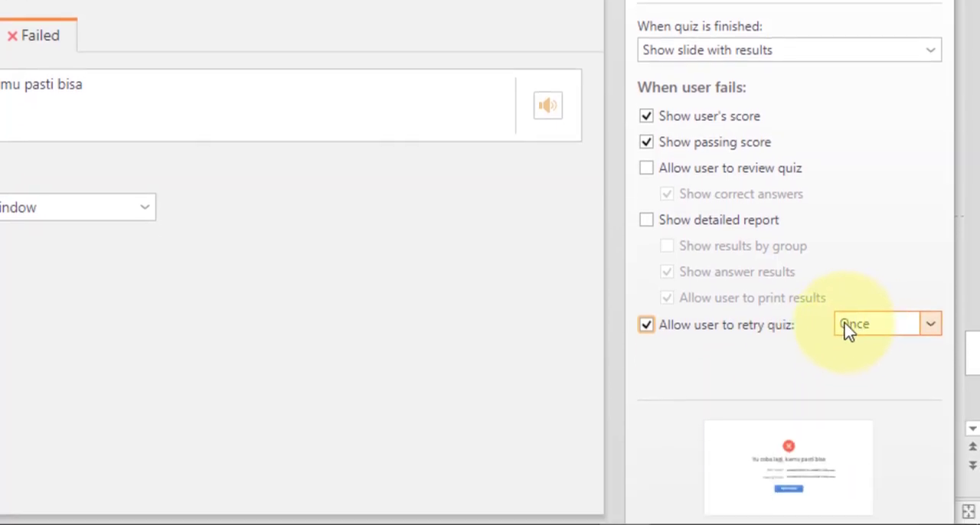
{"action": "left_click", "coordinate": [841, 327]}
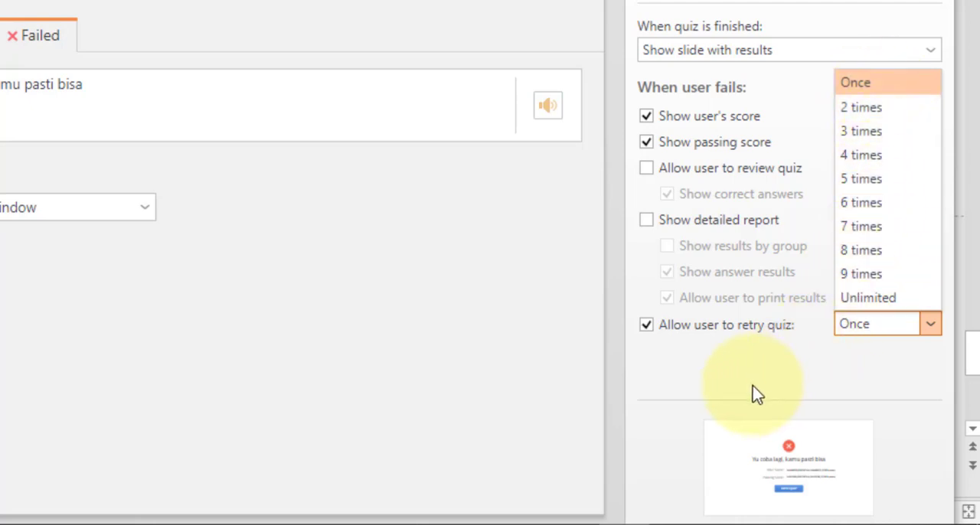
{"action": "left_click", "coordinate": [735, 370]}
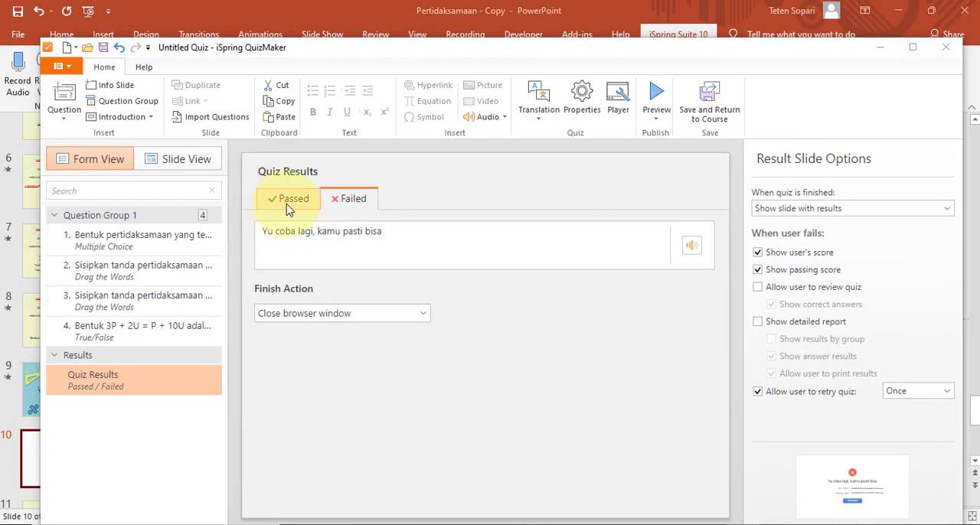
{"action": "left_click", "coordinate": [288, 201]}
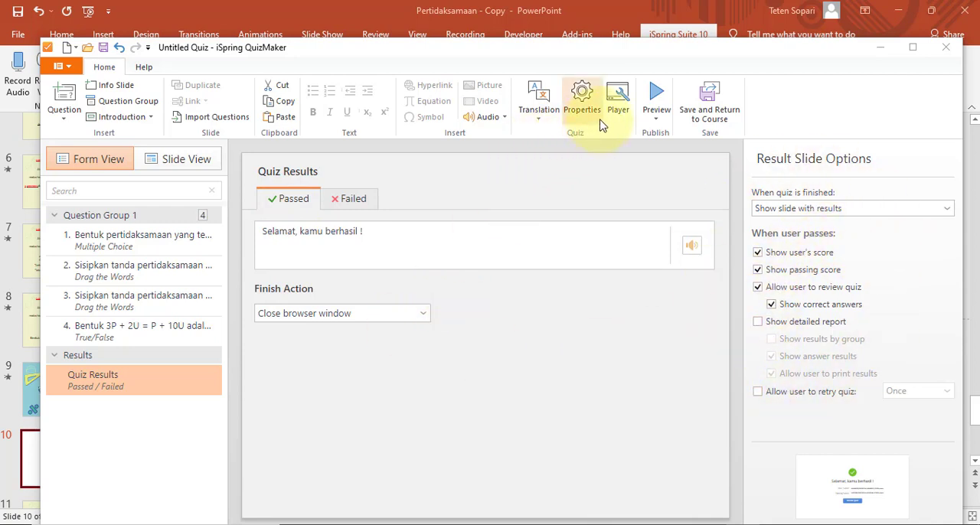
Change the quiz title to "Pertidaksamaan Quiz" in the quiz properties
{"action": "left_click", "coordinate": [583, 100]}
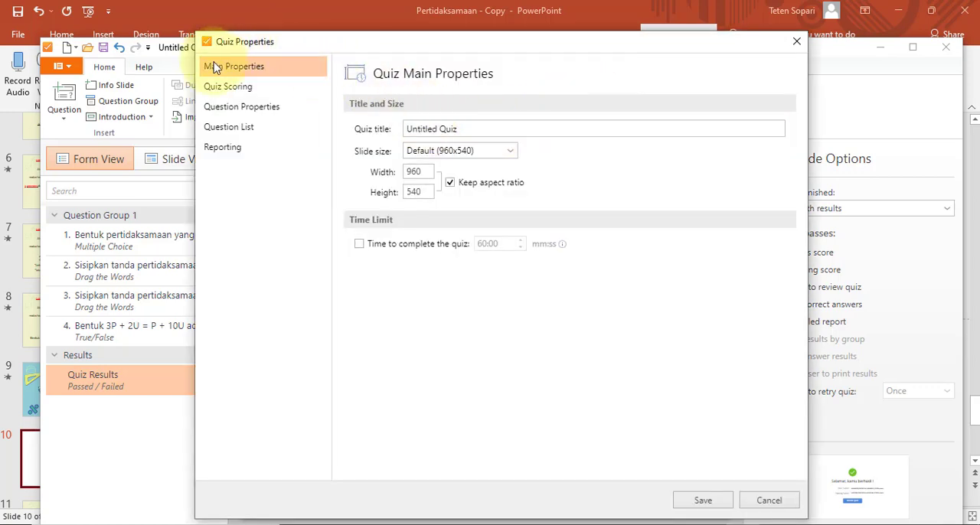
{"action": "left_click", "coordinate": [797, 41]}
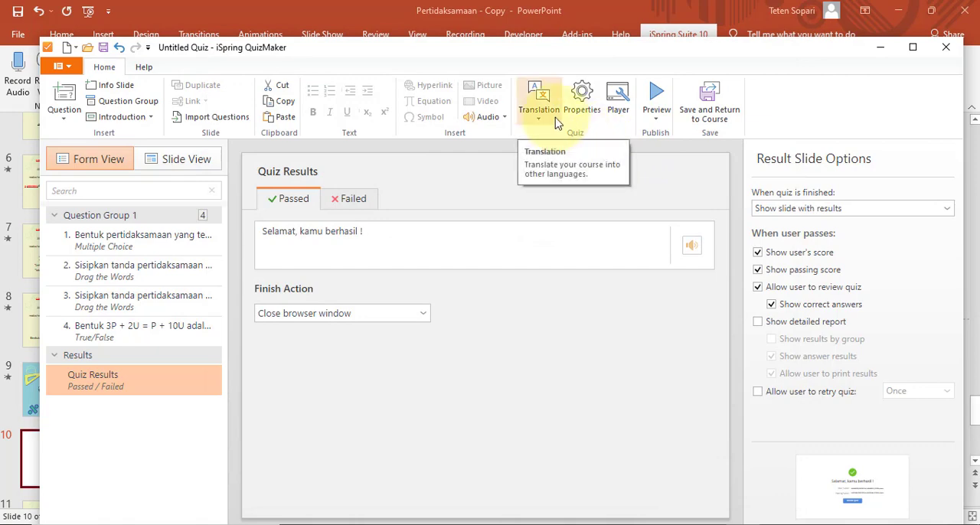
{"action": "left_click", "coordinate": [580, 98]}
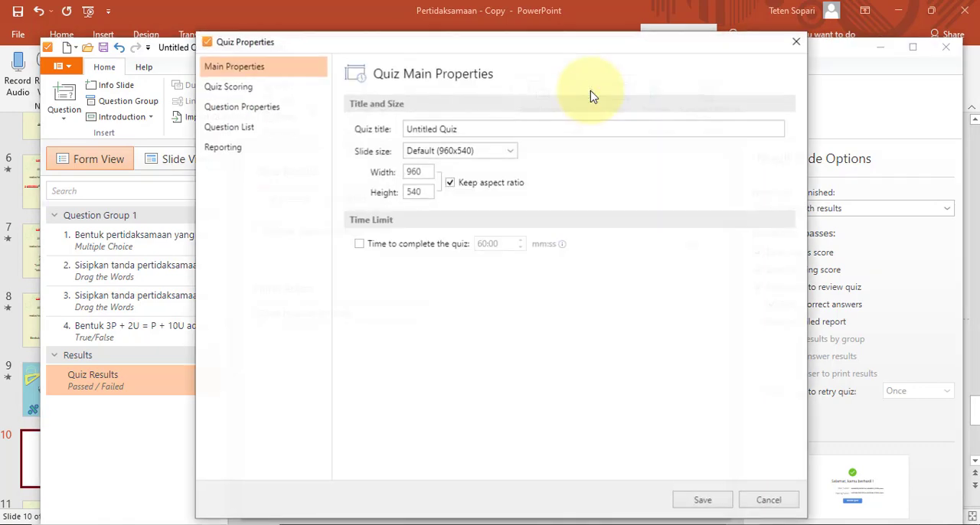
{"action": "left_click", "coordinate": [490, 129]}
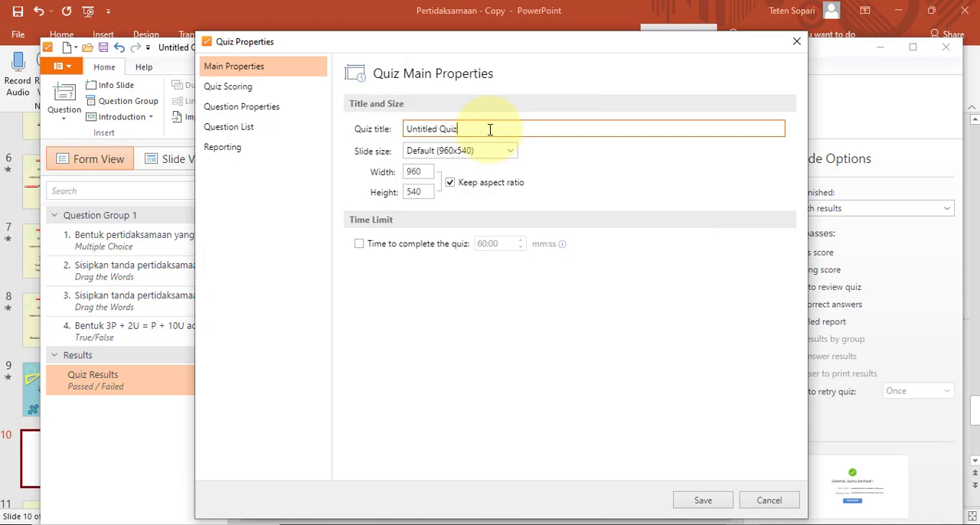
{"action": "triple_click", "coordinate": [490, 129]}
{"action": "key", "text": "Left"}
{"action": "key", "text": "ctrl+shift+Right"}
{"action": "type", "text": "Pertidaksamaan"}
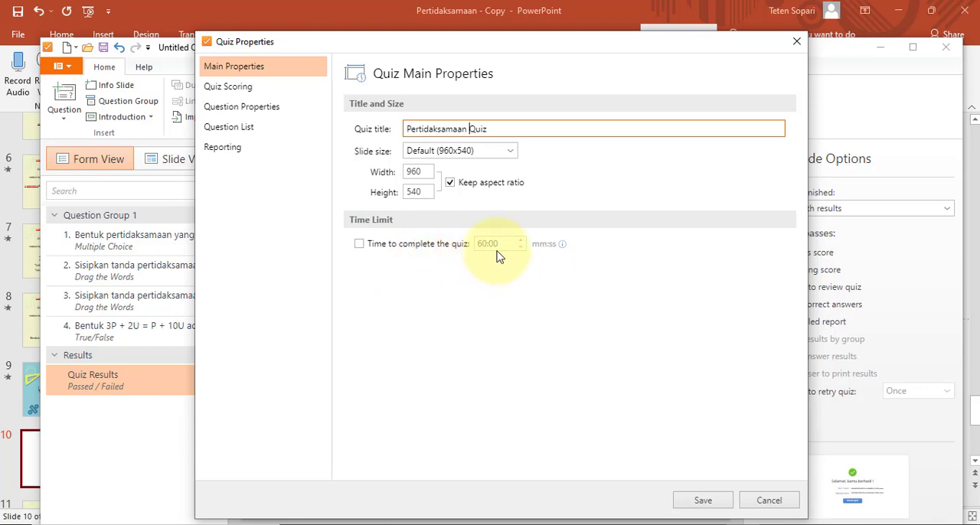
Enable a time limit of 08:00 minutes for completing the quiz and save the quiz properties
{"action": "left_click", "coordinate": [359, 245]}
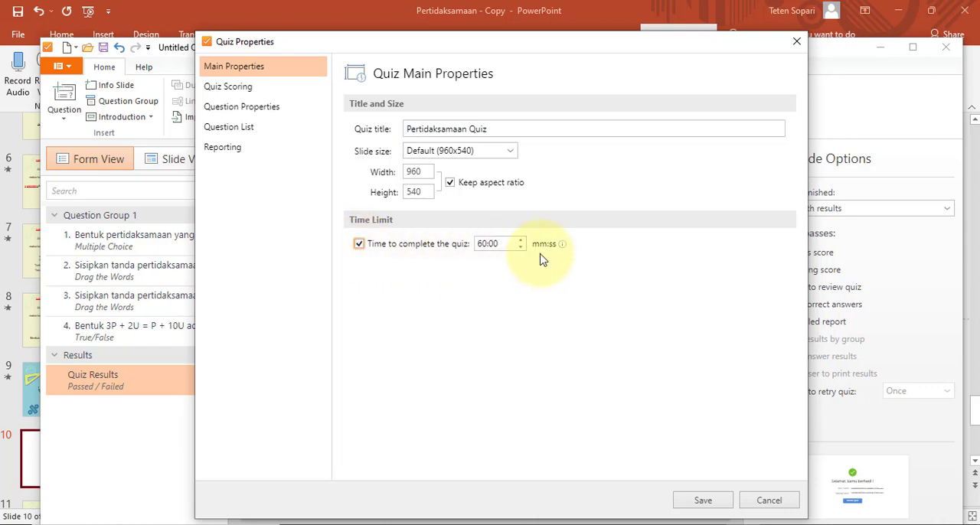
{"action": "left_click", "coordinate": [479, 245]}
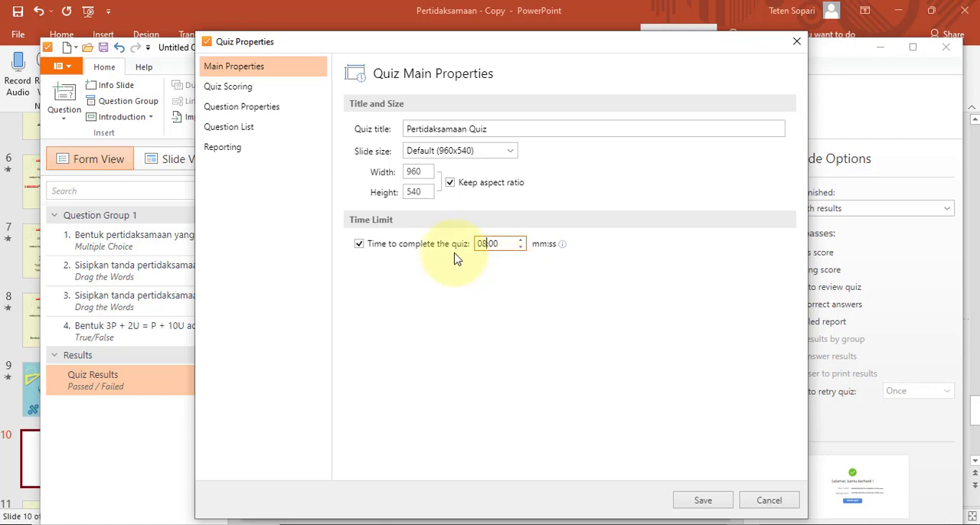
{"action": "left_click", "coordinate": [703, 500]}
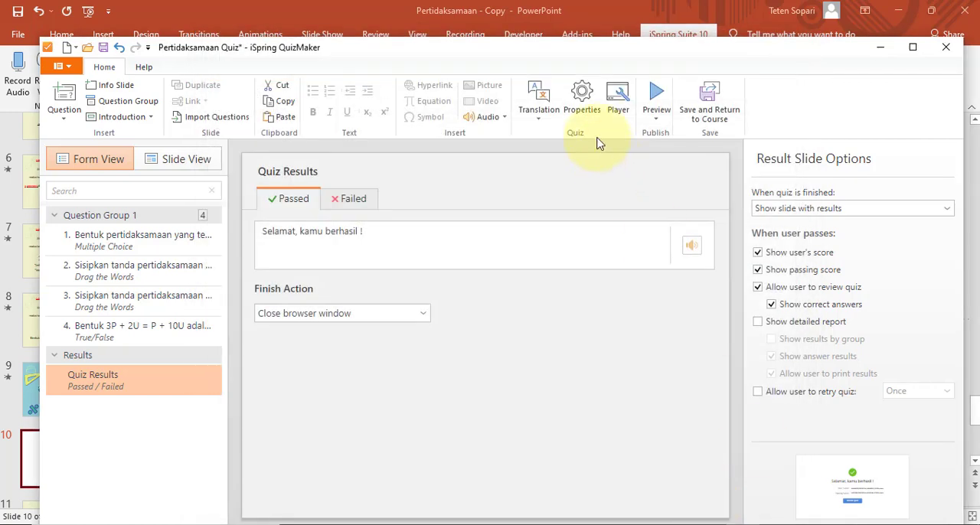
Set the quiz's passing score to 70 percent in the quiz scoring properties
{"action": "left_click", "coordinate": [582, 98]}
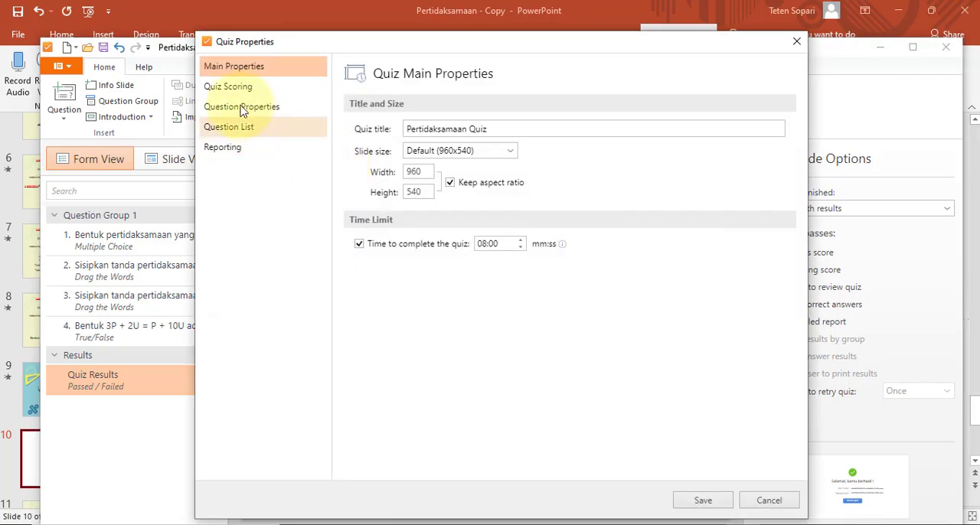
{"action": "left_click", "coordinate": [231, 95]}
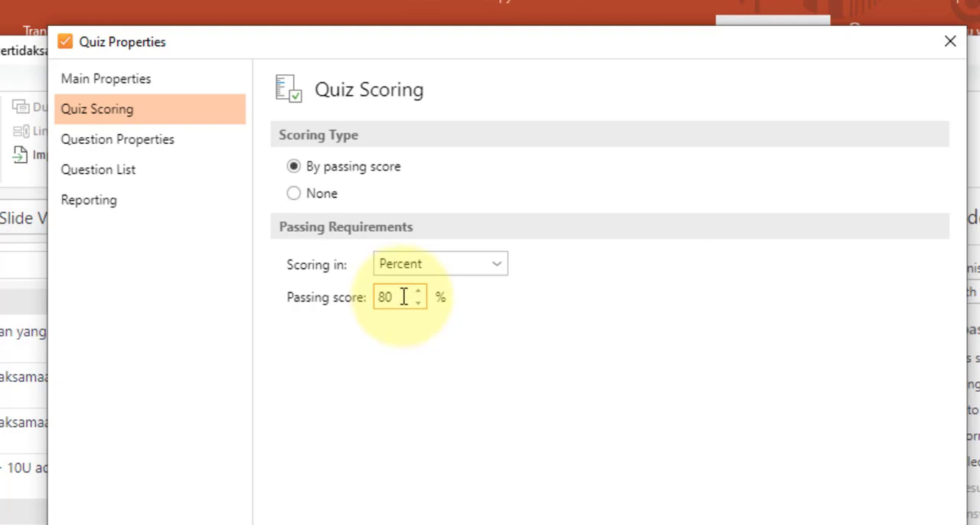
{"action": "left_click", "coordinate": [386, 297]}
{"action": "type", "text": "7"}
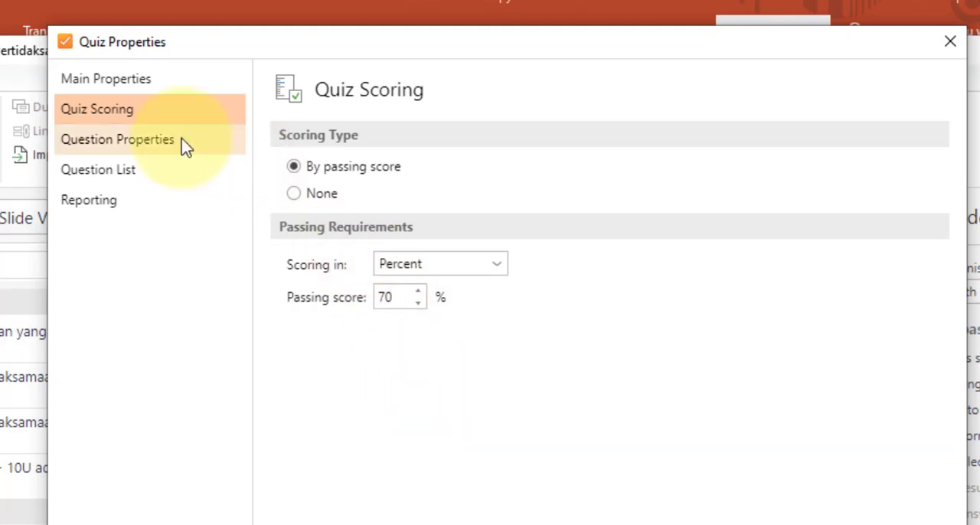
Set the default correct feedback in the question properties to "Tepat sekali."
{"action": "left_click", "coordinate": [131, 147]}
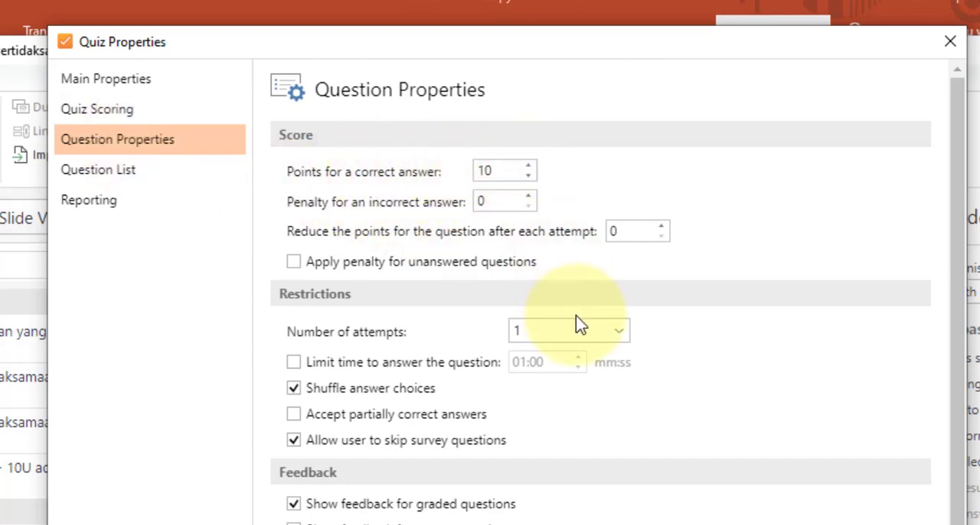
{"action": "scroll", "coordinate": [551, 368], "scroll_direction": "down", "scroll_amount": 2}
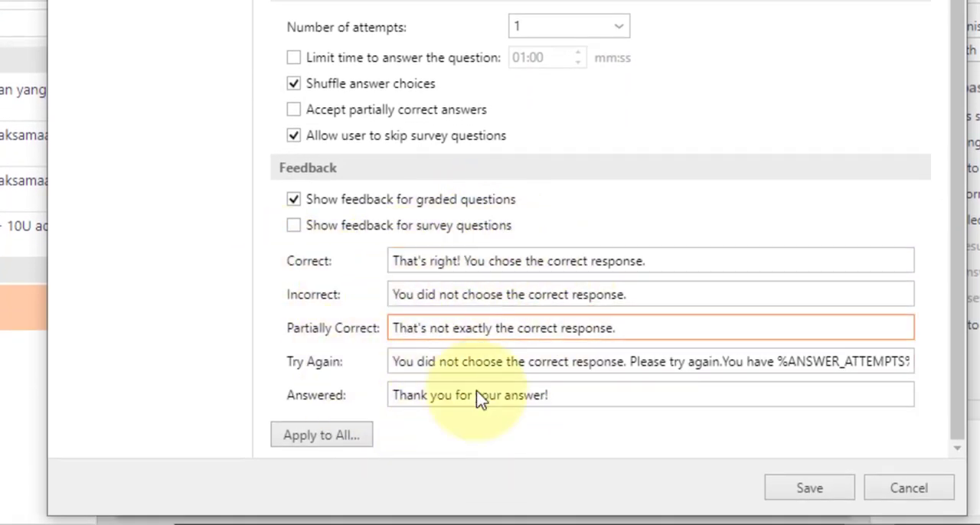
{"action": "left_click", "coordinate": [665, 269]}
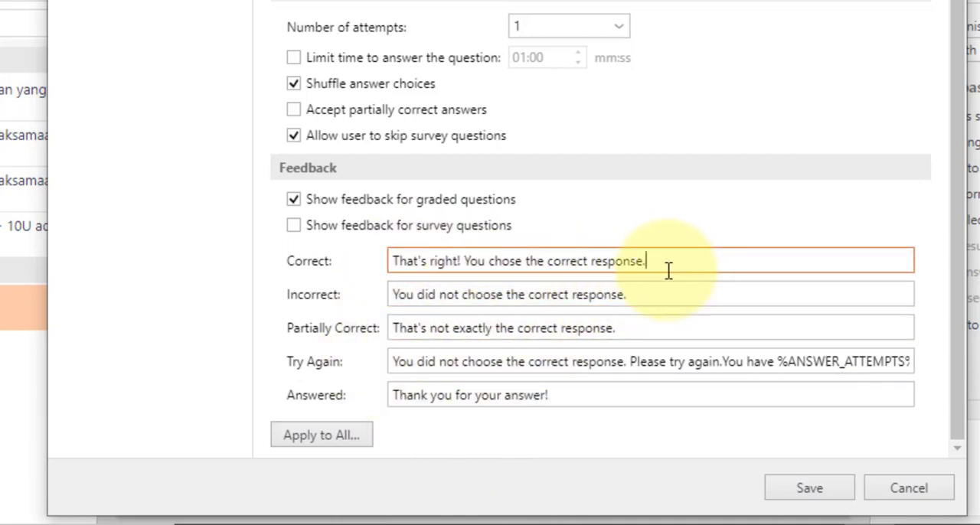
{"action": "key", "text": "ctrl+a"}
{"action": "type", "text": "Tepat"}
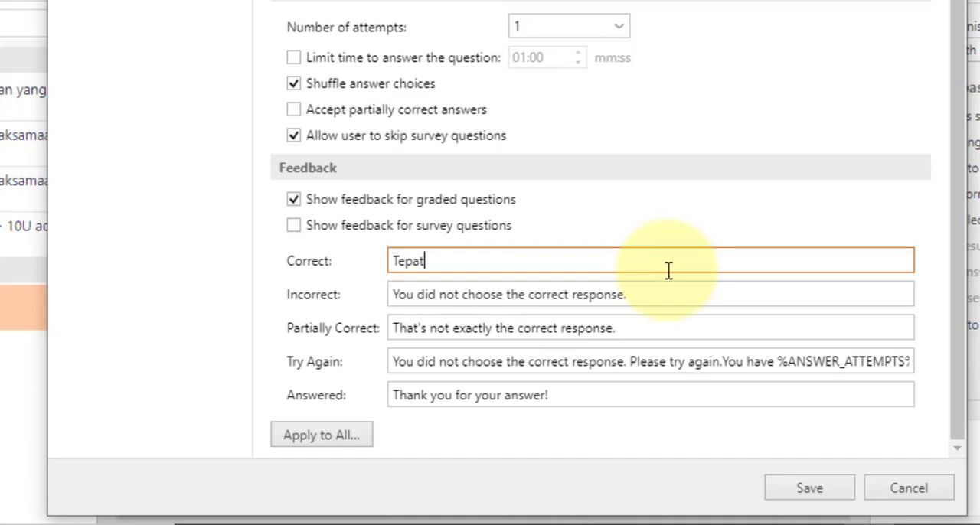
{"action": "type", "text": " Ssekali."}
Set the default incorrect feedback to "ayo lebih teliti lagi."
{"action": "left_click", "coordinate": [678, 288]}
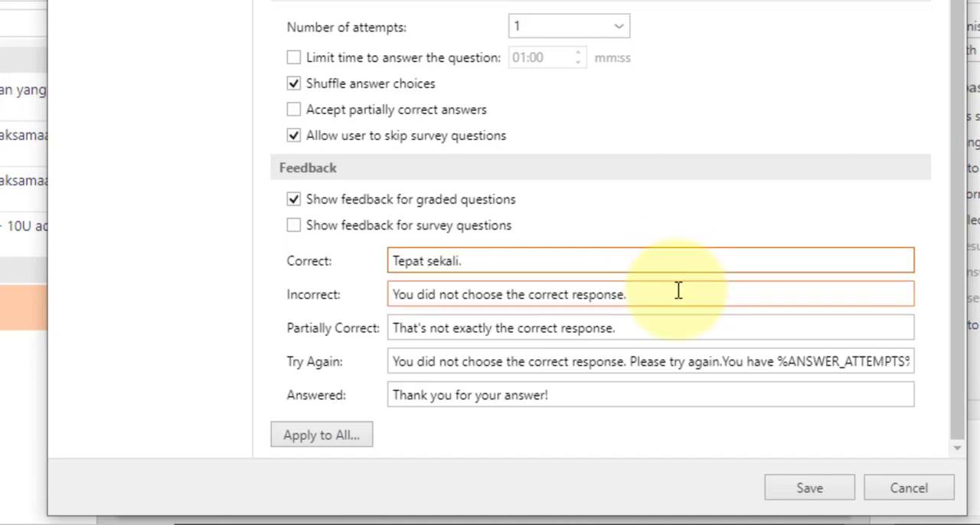
{"action": "key", "text": "ctrl+a"}
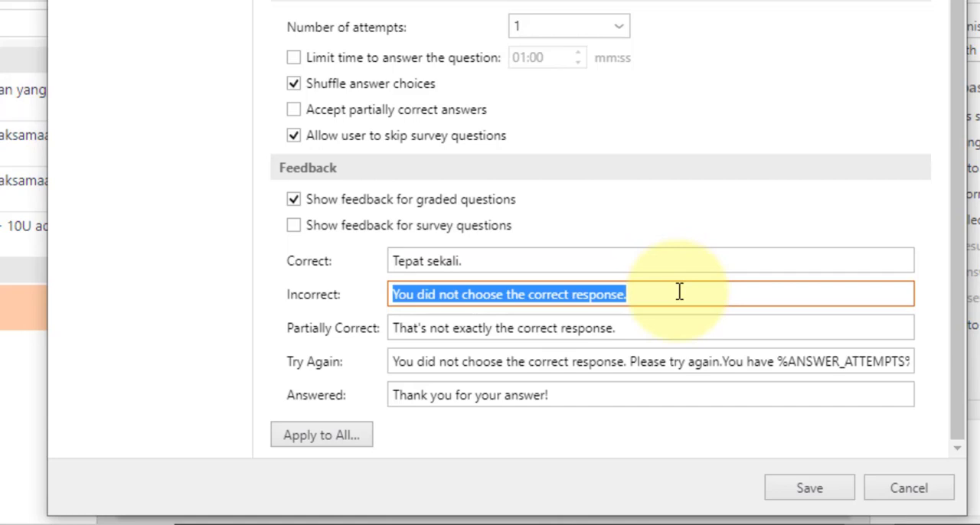
{"action": "type", "text": "ayo lebih teliti"}
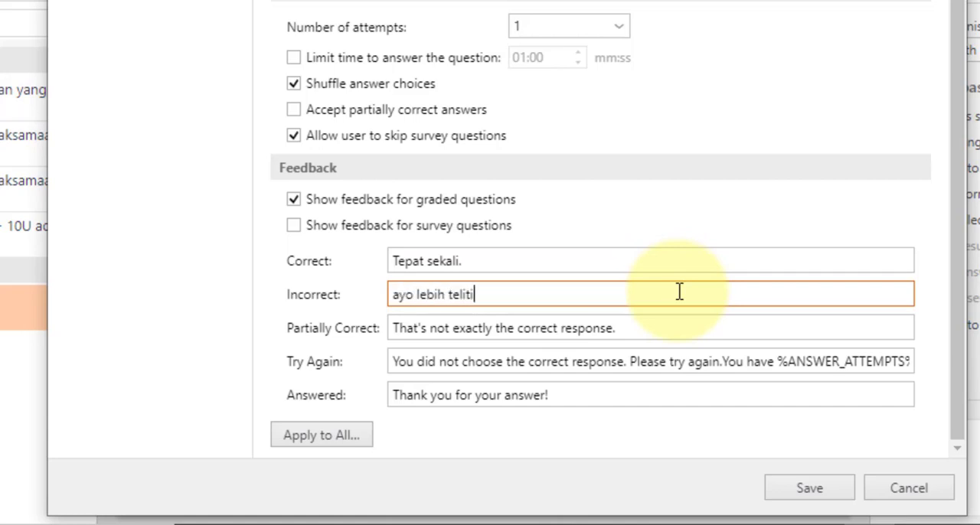
{"action": "type", "text": " lagi."}
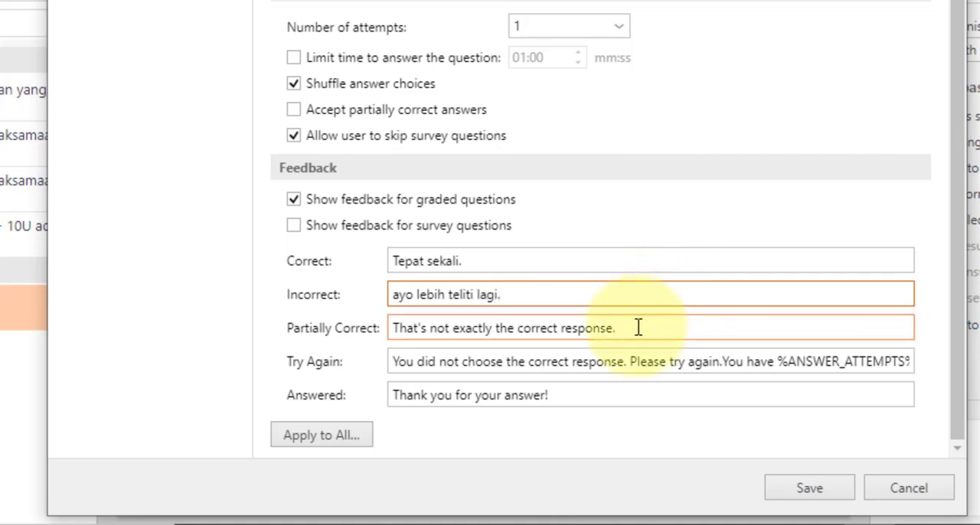
Set the default try-again feedback in the question properties to "lebih teliti, yuk coba lagi."
{"action": "triple_click", "coordinate": [512, 305]}
{"action": "key", "text": "ctrl+c"}
{"action": "left_click", "coordinate": [486, 370]}
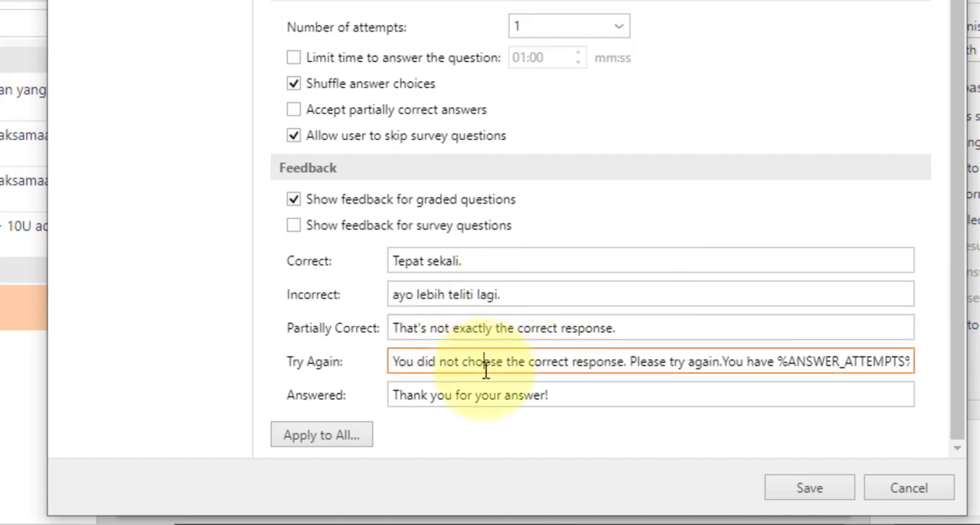
{"action": "triple_click", "coordinate": [485, 369]}
{"action": "key", "text": "ctrl+v"}
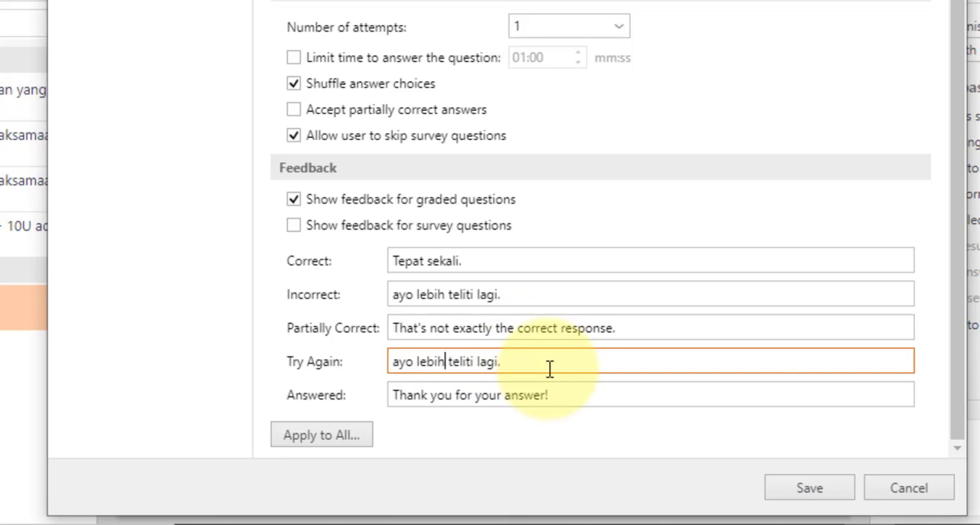
{"action": "key", "text": "BackSpace"}
{"action": "key", "text": "BackSpace"}
{"action": "key", "text": "BackSpace"}
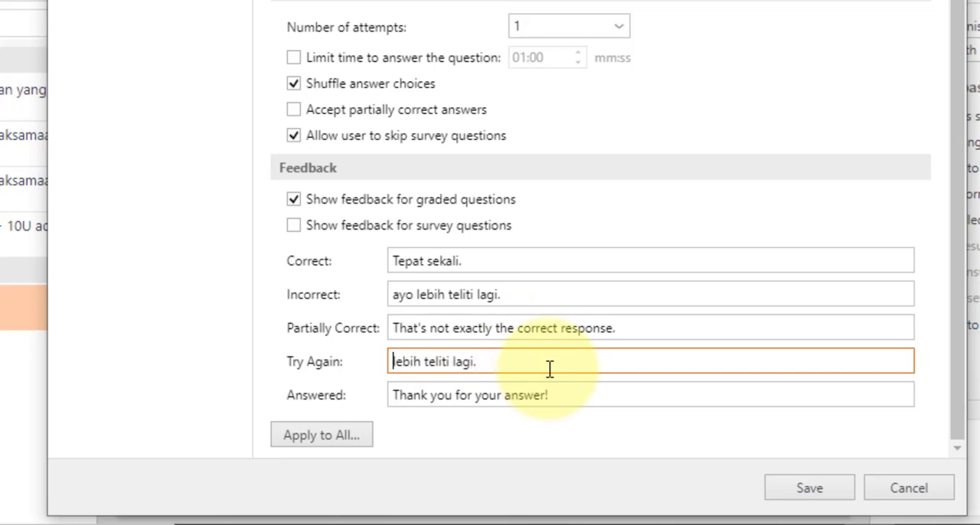
{"action": "key", "text": "Right"}
{"action": "key", "text": "Right"}
{"action": "key", "text": "Right"}
{"action": "key", "text": "Right"}
{"action": "key", "text": "Right"}
{"action": "key", "text": "Right"}
{"action": "key", "text": "Right"}
{"action": "key", "text": "Right"}
{"action": "key", "text": "Right"}
{"action": "key", "text": "Right"}
{"action": "key", "text": "Right"}
{"action": "key", "text": "Right"}
{"action": "key", "text": "Right"}
{"action": "key", "text": "Right"}
{"action": "key", "text": "Right"}
{"action": "key", "text": "Right"}
{"action": "key", "text": "Delete"}
{"action": "key", "text": "Delete"}
{"action": "key", "text": "BackSpace"}
{"action": "key", "text": "BackSpace"}
{"action": "key", "text": "BackSpace"}
{"action": "type", "text": ", yuk coba lagi."}
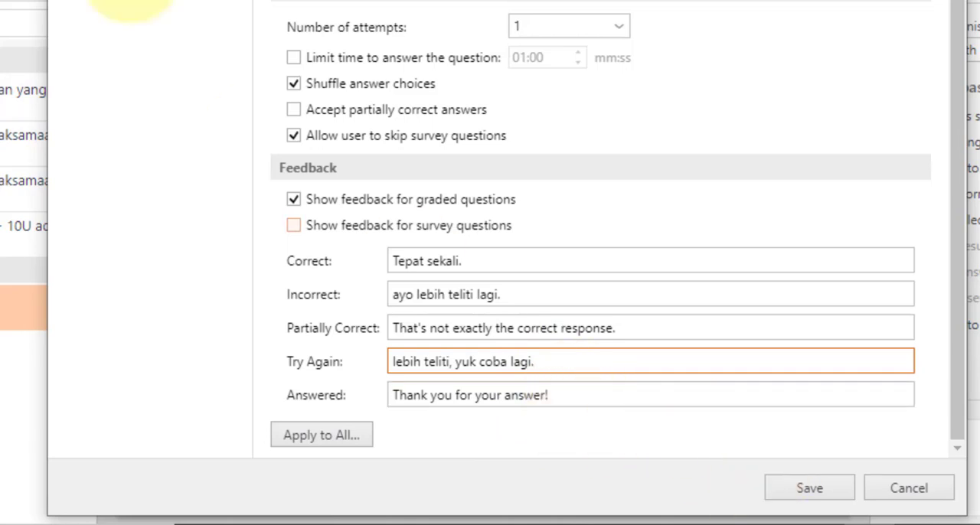
Check the question list and reporting settings, save the quiz properties and the quiz, and close the quiz editor
{"action": "left_click", "coordinate": [145, 2]}
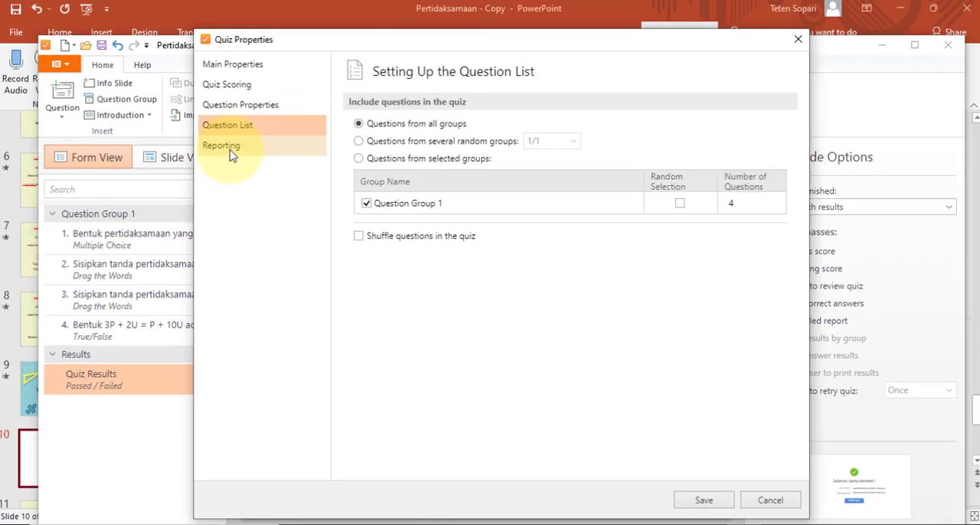
{"action": "left_click", "coordinate": [230, 151]}
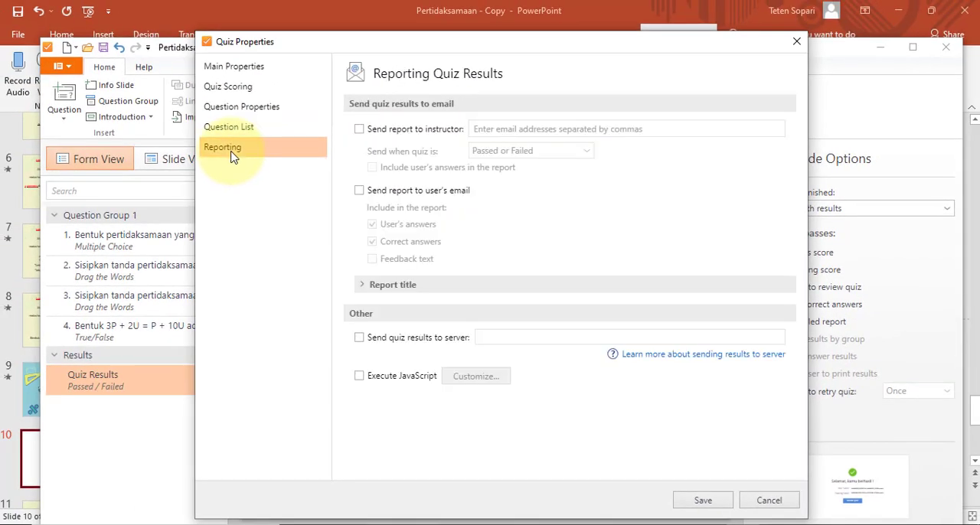
{"action": "left_click", "coordinate": [698, 500]}
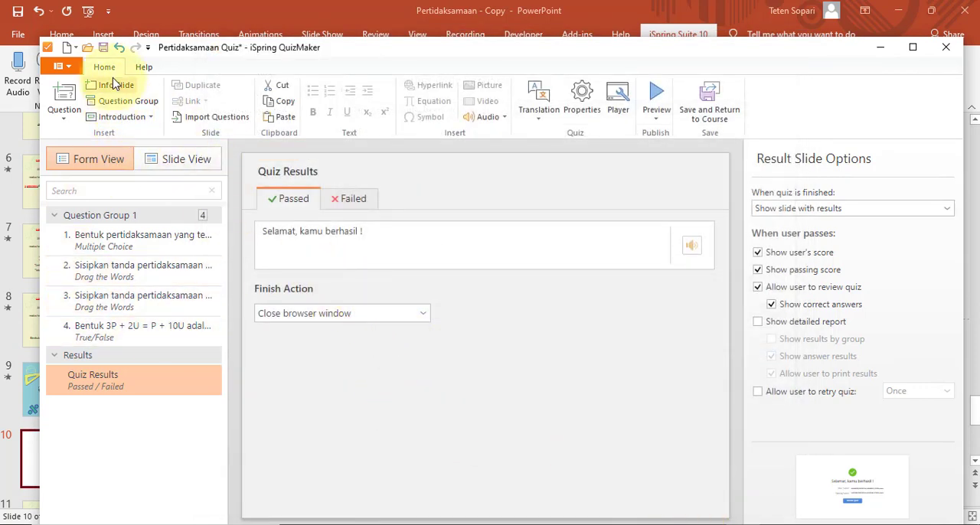
{"action": "key", "text": "ctrl+s"}
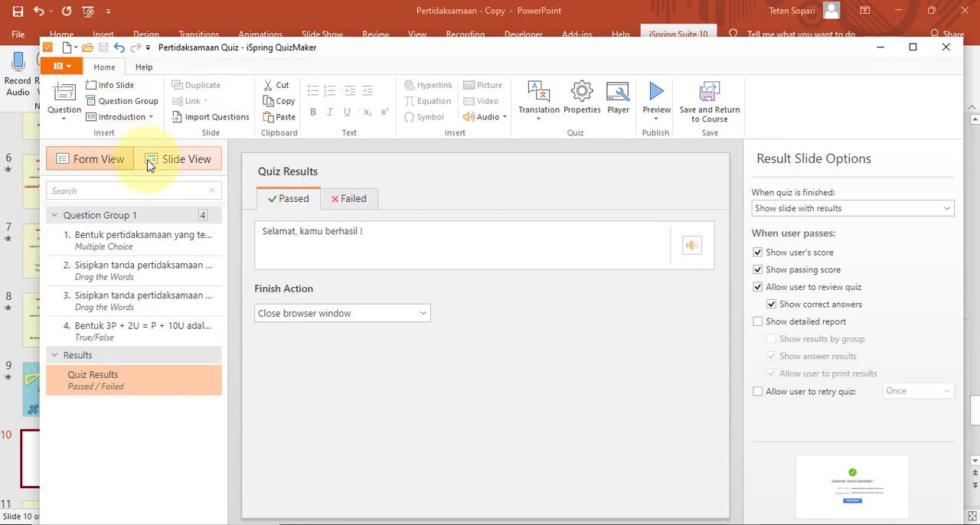
{"action": "left_click", "coordinate": [946, 50]}
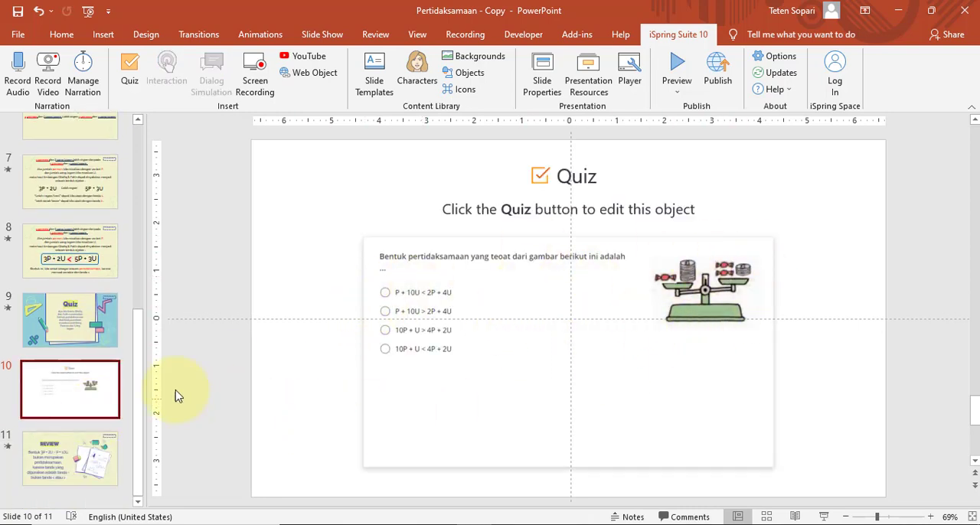
Open the REVIEW slide and look over the presentation's slides
{"action": "left_click", "coordinate": [102, 452]}
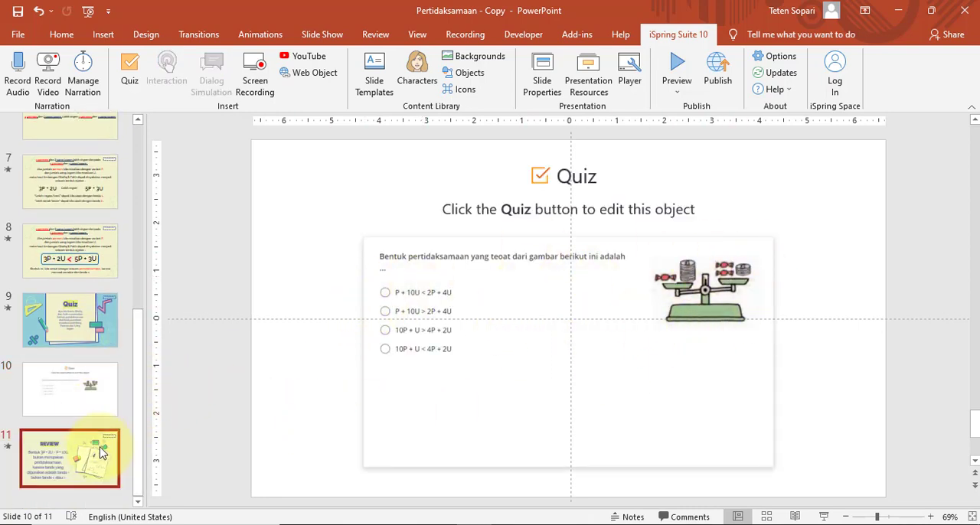
{"action": "left_click_drag", "start_coordinate": [137, 431], "coordinate": [149, 184]}
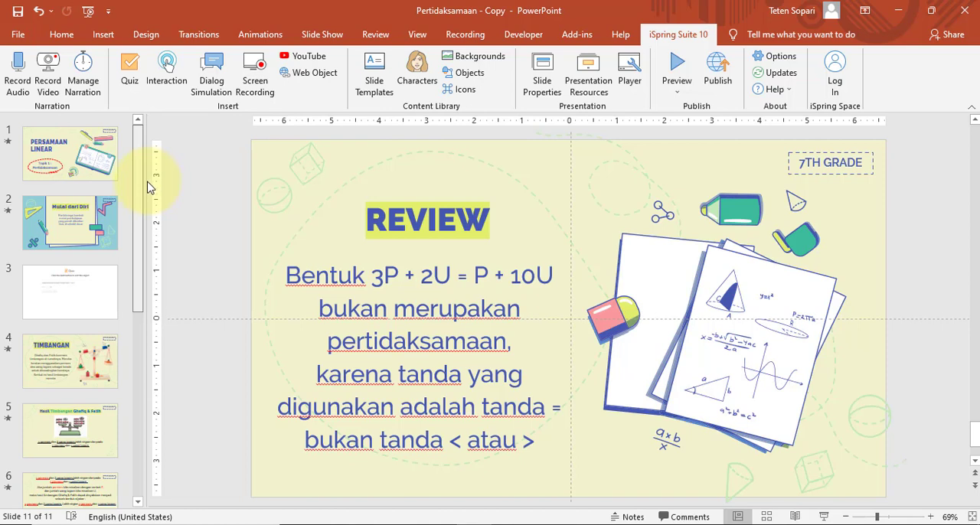
{"action": "left_click_drag", "start_coordinate": [141, 203], "coordinate": [157, 179]}
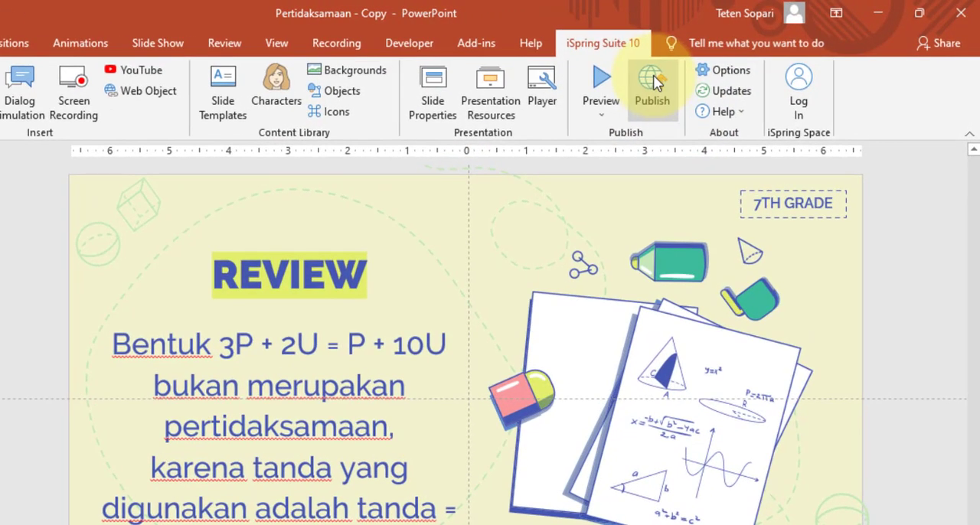
Open the publishing settings for the Pertidaksamaan project, check the slide size options, and choose SCORM 1.2 as LMS profile
{"action": "left_click", "coordinate": [653, 84]}
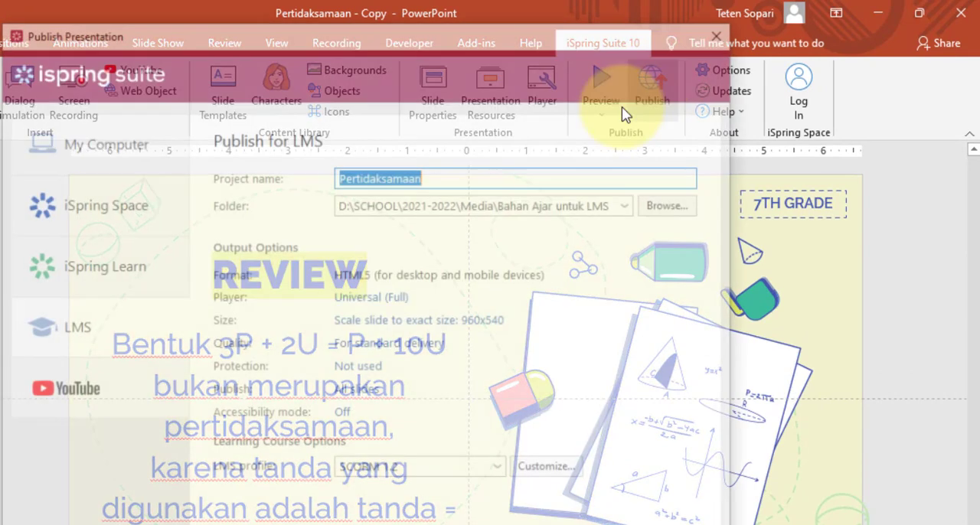
{"action": "left_click", "coordinate": [453, 177]}
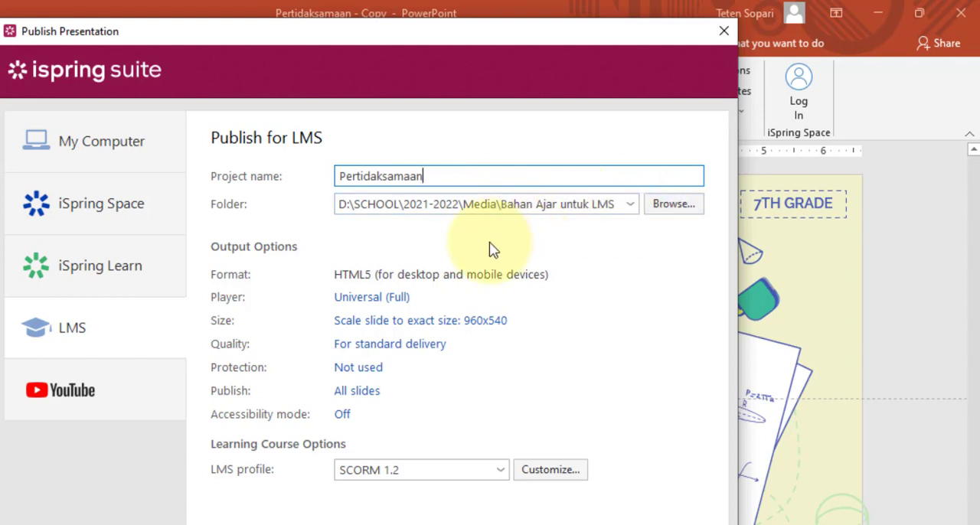
{"action": "left_click", "coordinate": [493, 331]}
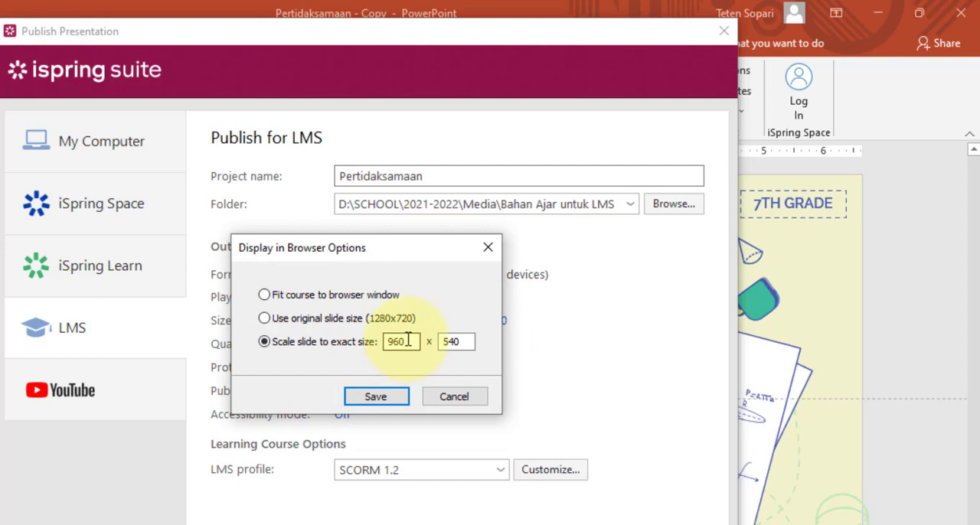
{"action": "left_click", "coordinate": [443, 405]}
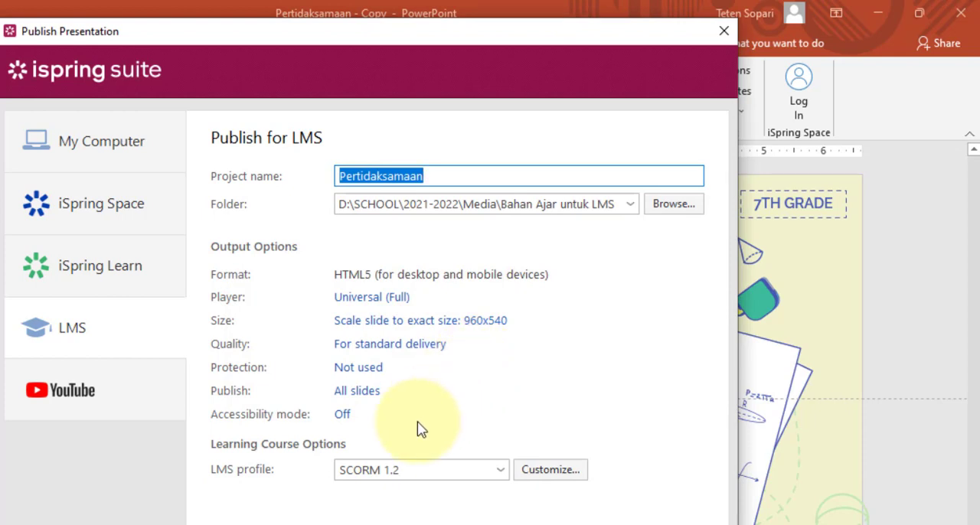
{"action": "left_click", "coordinate": [396, 472]}
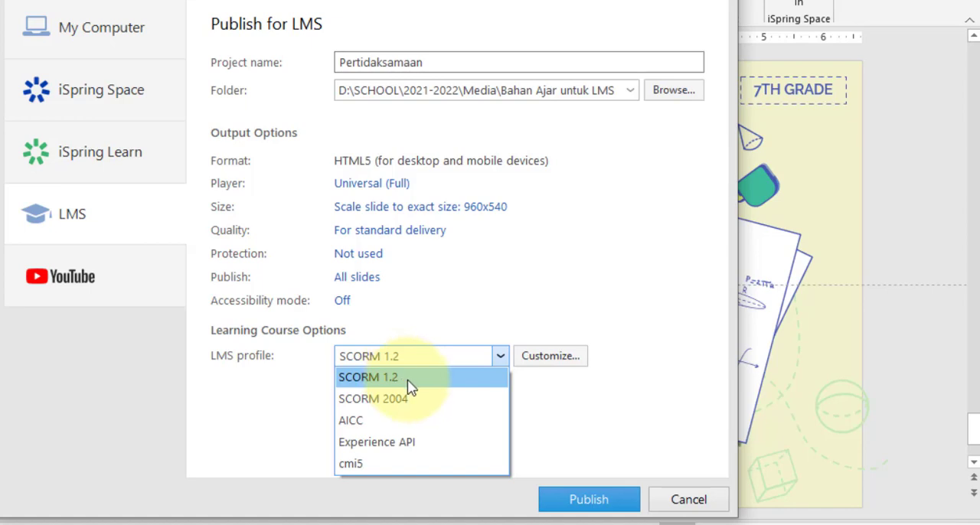
{"action": "left_click", "coordinate": [411, 389]}
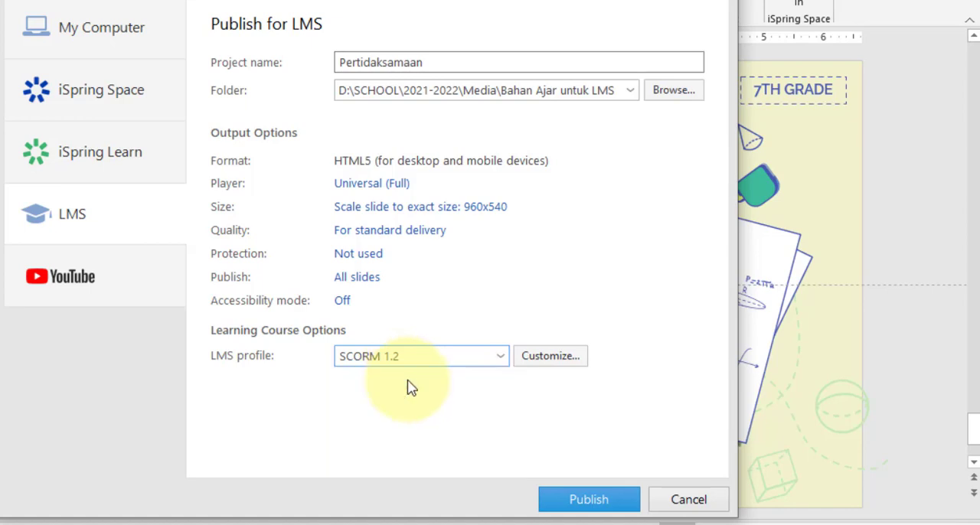
Customize the course's progress and completion settings, with the number of rated slides viewed set to 11
{"action": "left_click", "coordinate": [540, 362]}
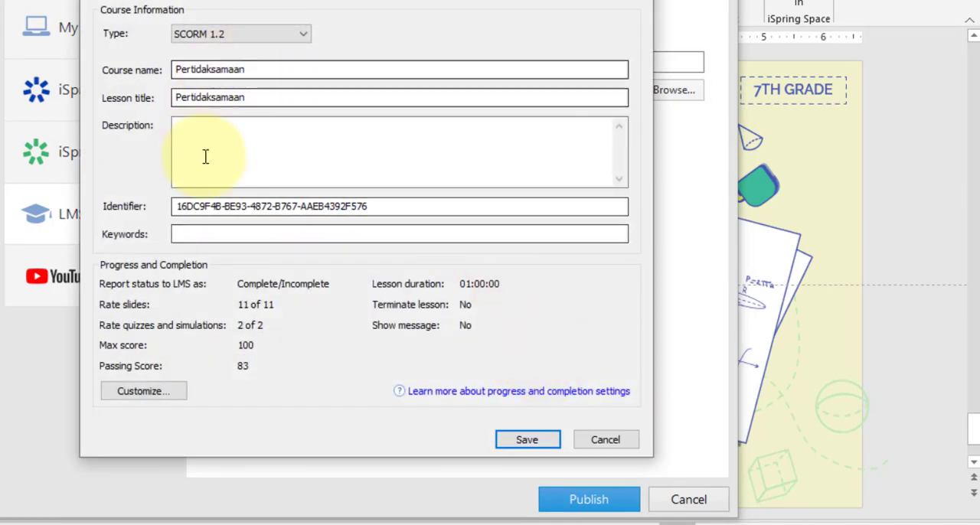
{"action": "left_click", "coordinate": [163, 400]}
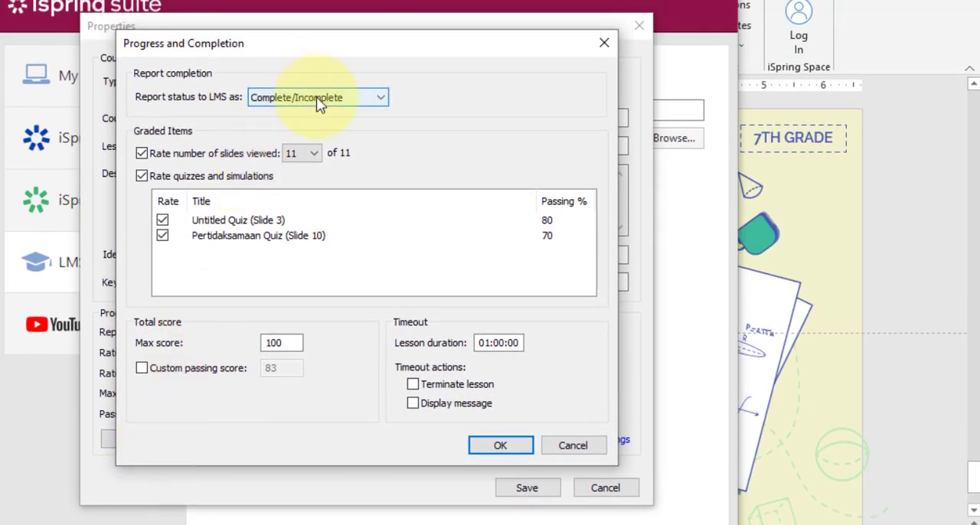
{"action": "left_click", "coordinate": [300, 153]}
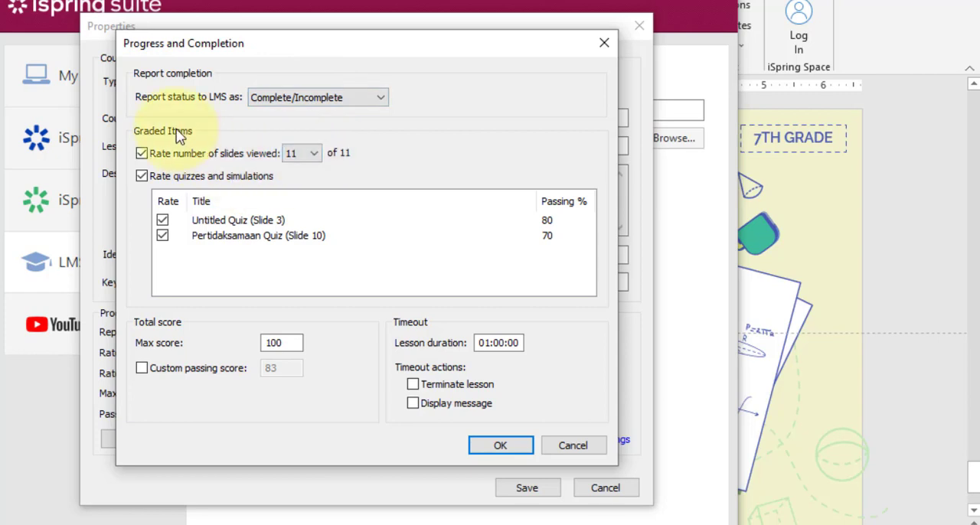
{"action": "left_click", "coordinate": [314, 155]}
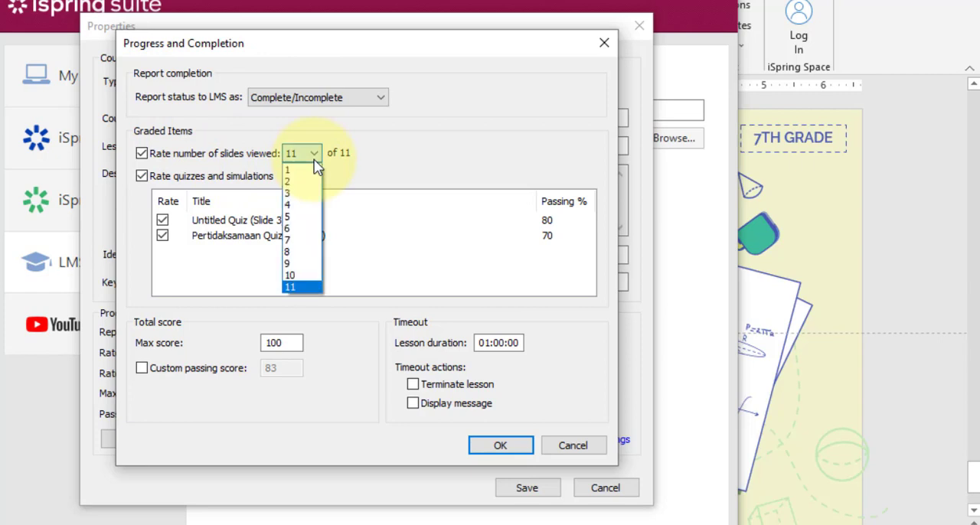
{"action": "left_click", "coordinate": [294, 287]}
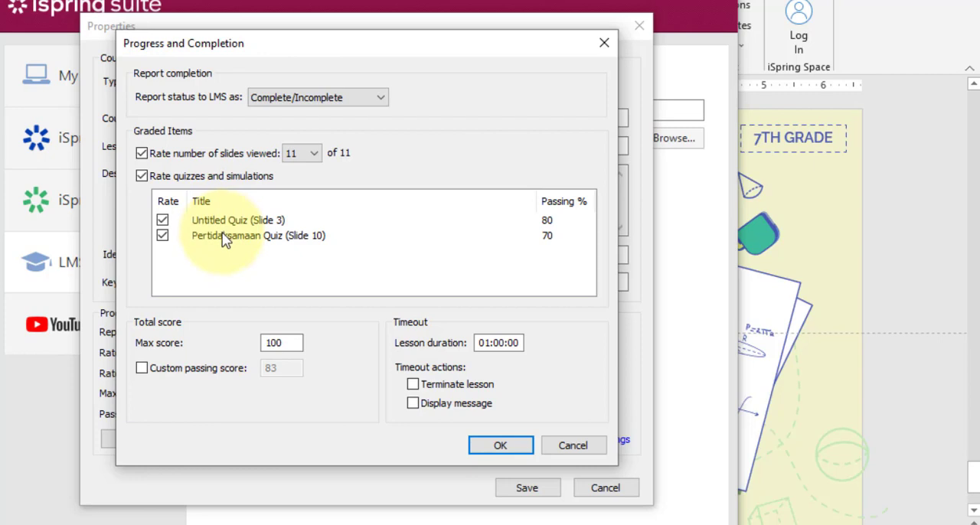
Try excluding the Slide 3 and Slide 10 quizzes from rating, then include both again
{"action": "left_click", "coordinate": [162, 221]}
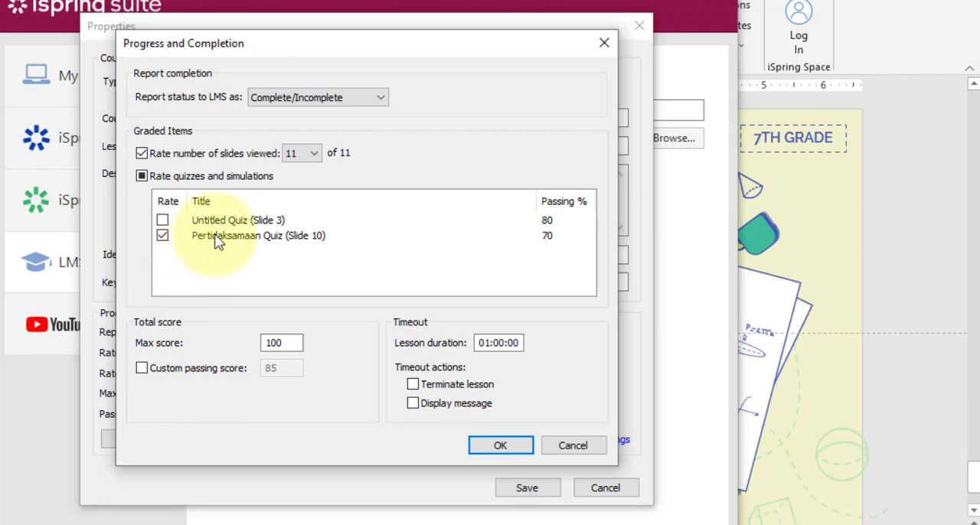
{"action": "left_click", "coordinate": [164, 222]}
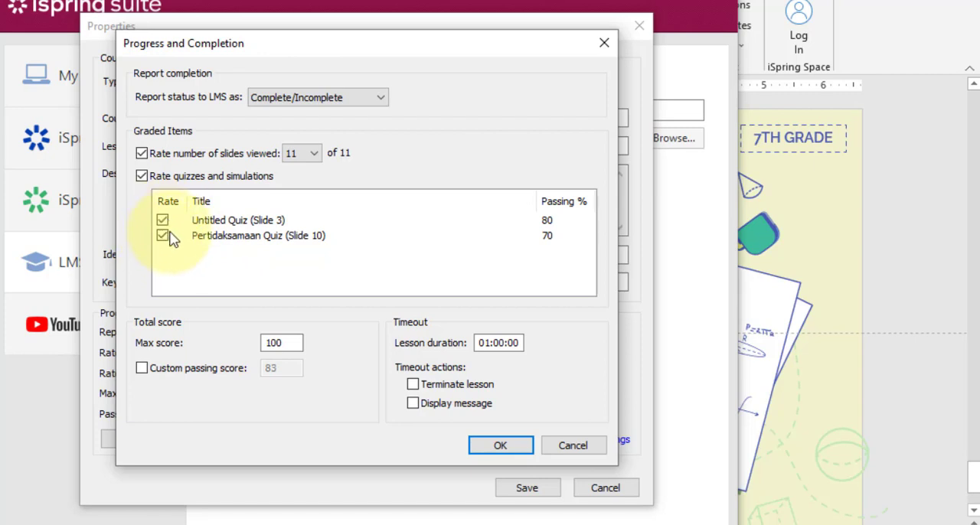
{"action": "left_click", "coordinate": [163, 235]}
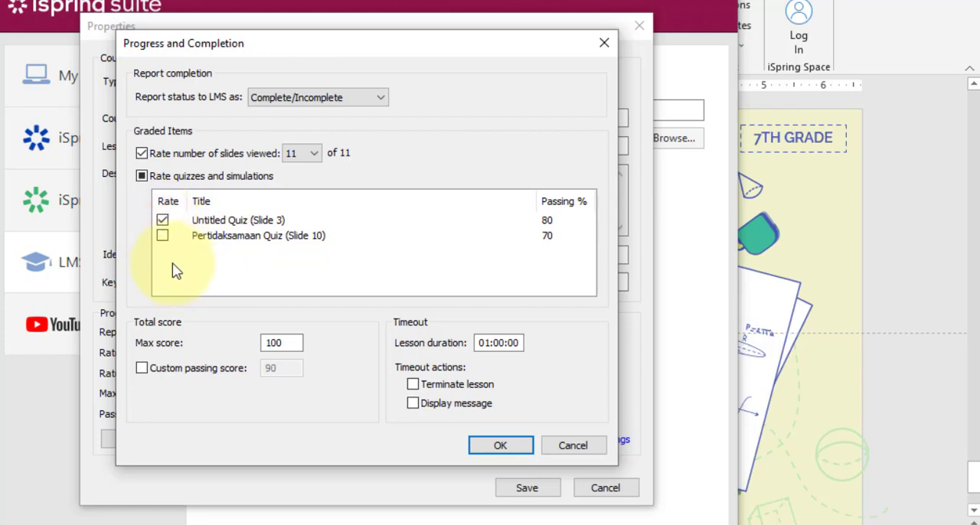
{"action": "left_click", "coordinate": [162, 238]}
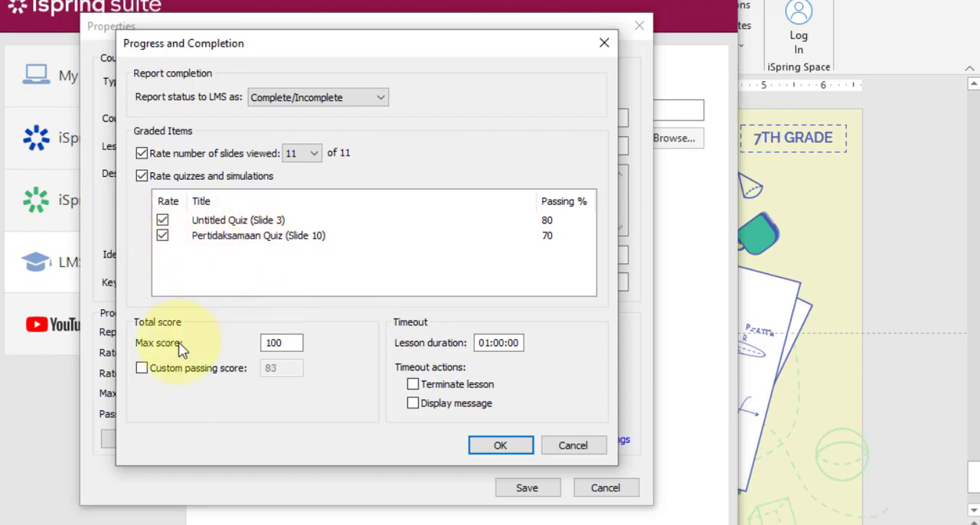
Enable a custom passing score for the course and set it to 75
{"action": "left_click", "coordinate": [291, 346]}
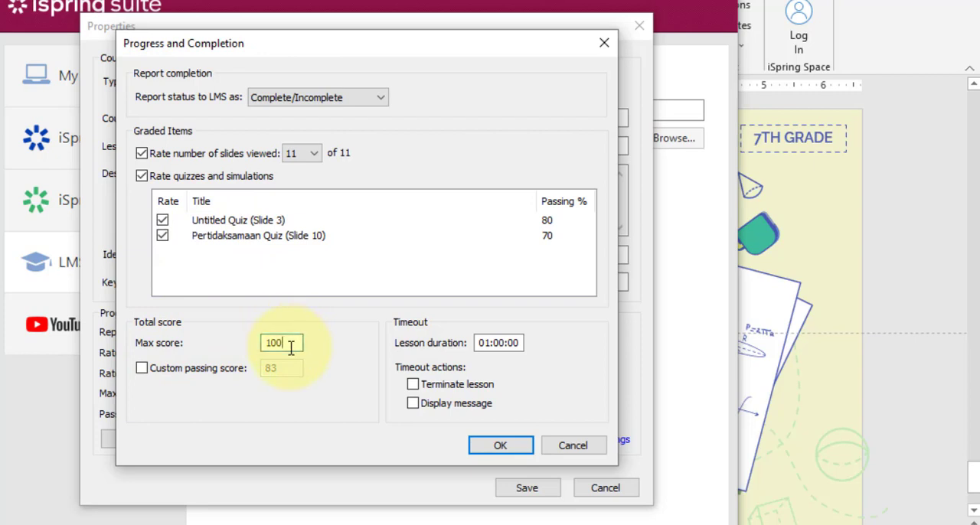
{"action": "left_click", "coordinate": [142, 369]}
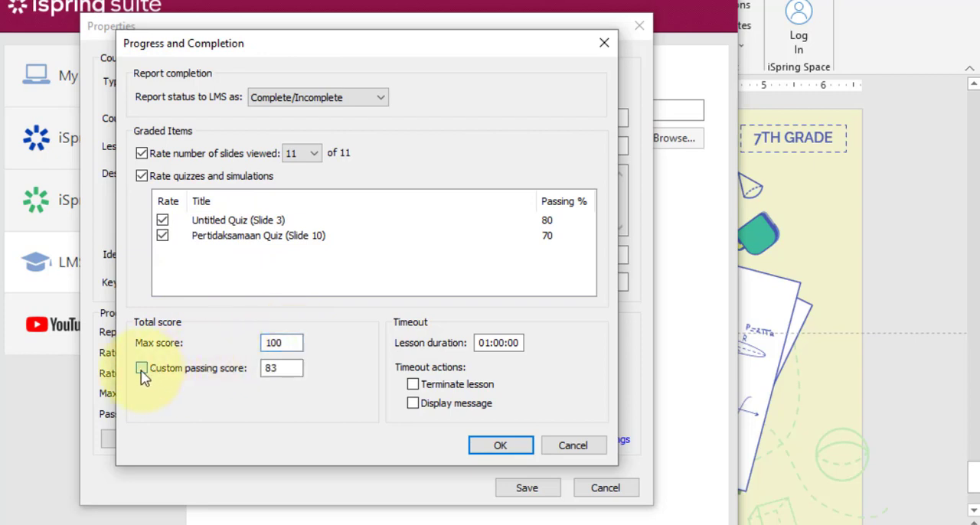
{"action": "left_click", "coordinate": [279, 372]}
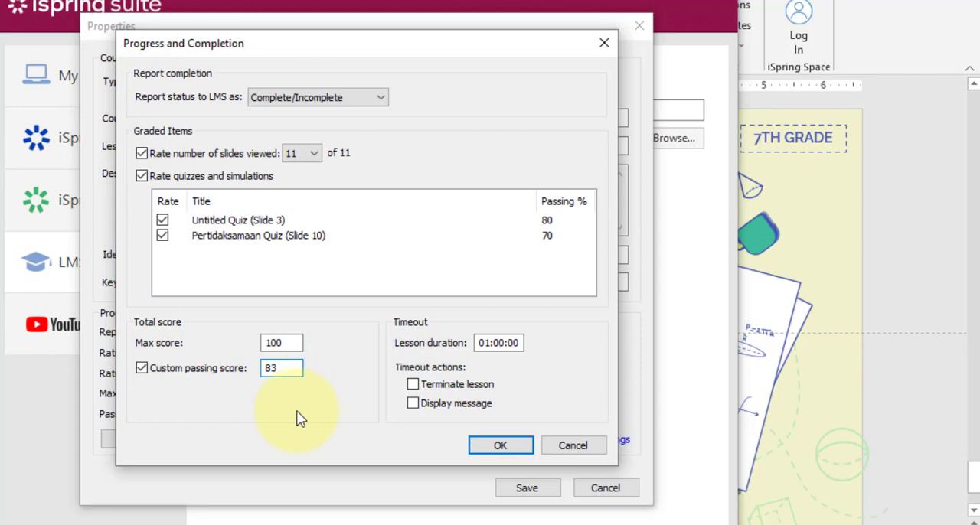
{"action": "key", "text": "BackSpace"}
{"action": "key", "text": "BackSpace"}
{"action": "type", "text": "75"}
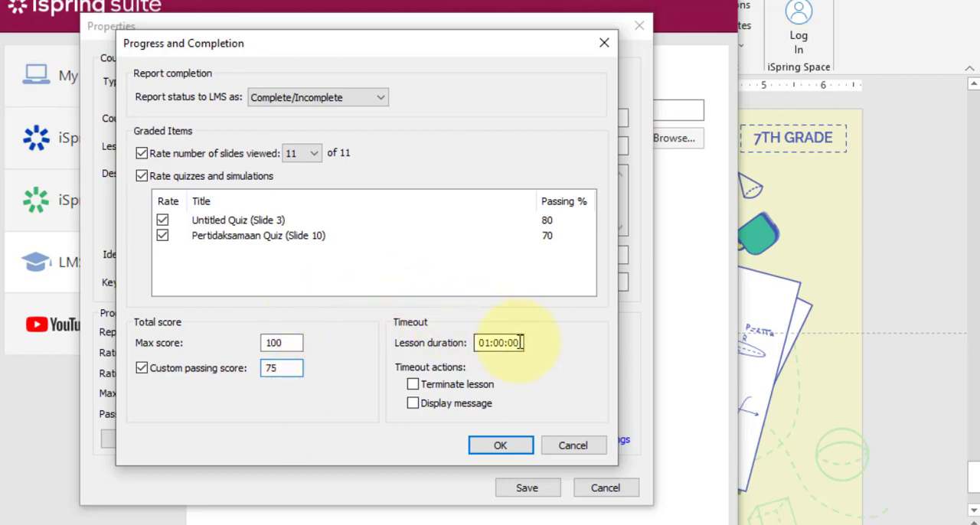
Set the lesson duration to 00:45:00, enable lesson termination and message display on timeout, and confirm the completion settings
{"action": "left_click", "coordinate": [493, 343]}
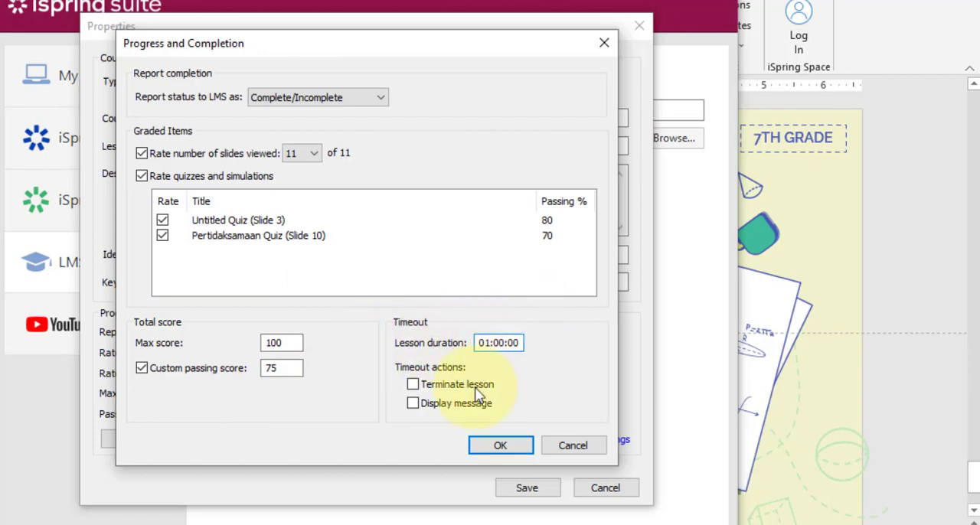
{"action": "left_click", "coordinate": [482, 343]}
{"action": "type", "text": "0"}
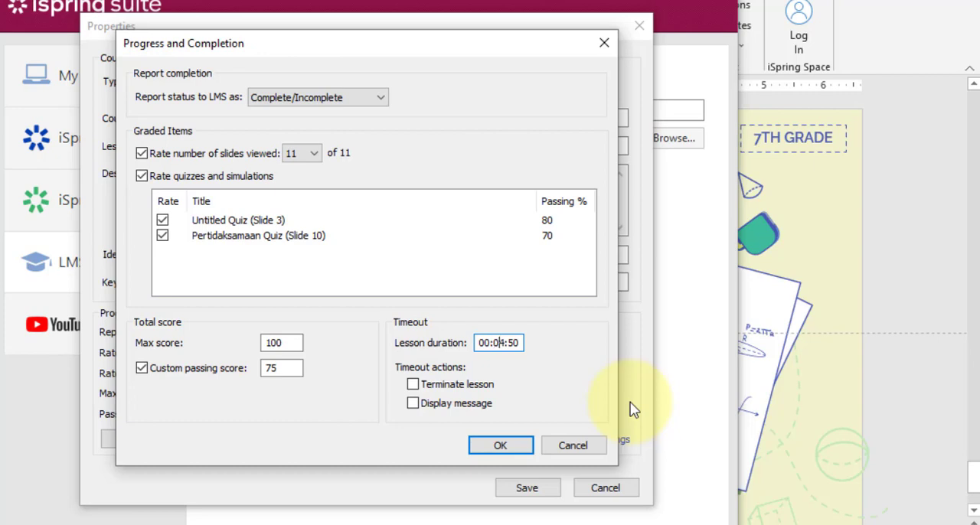
{"action": "type", "text": "5"}
{"action": "key", "text": "Left"}
{"action": "type", "text": "45:0"}
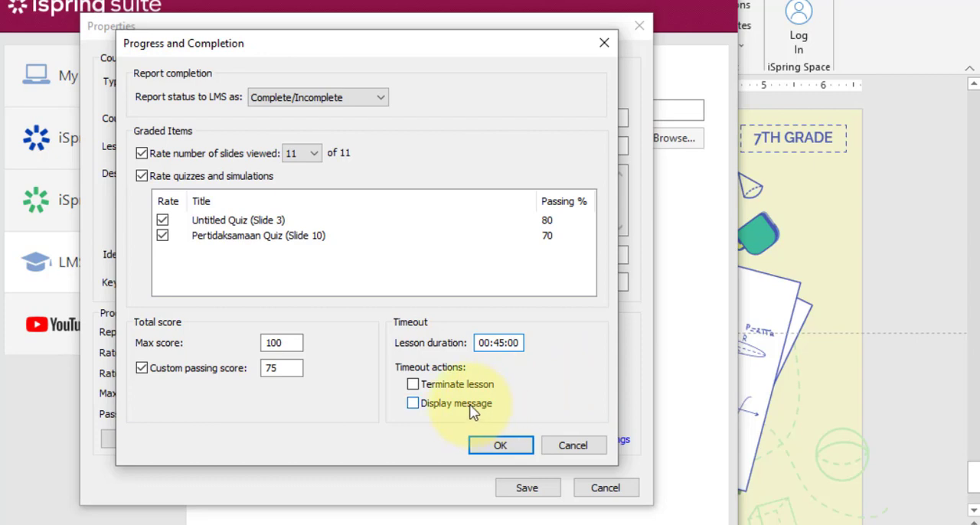
{"action": "left_click", "coordinate": [484, 385]}
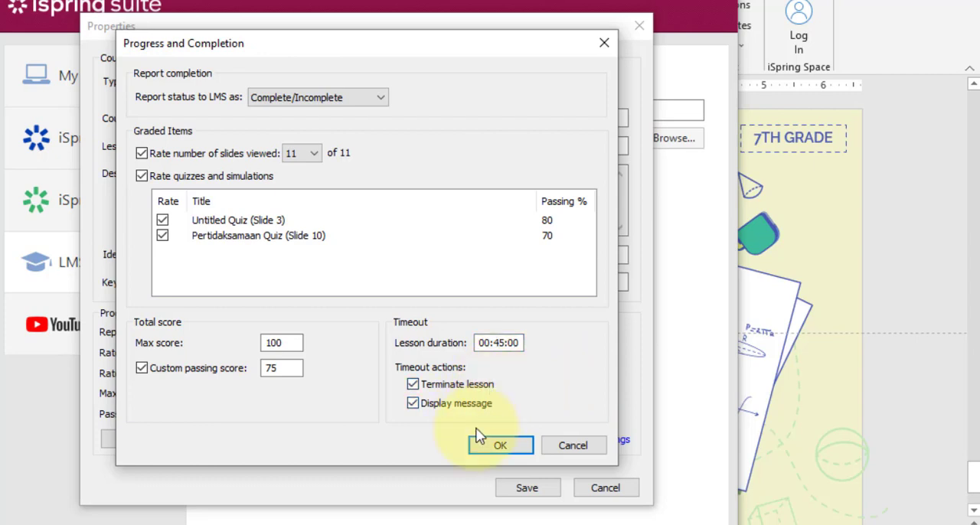
{"action": "left_click", "coordinate": [498, 447]}
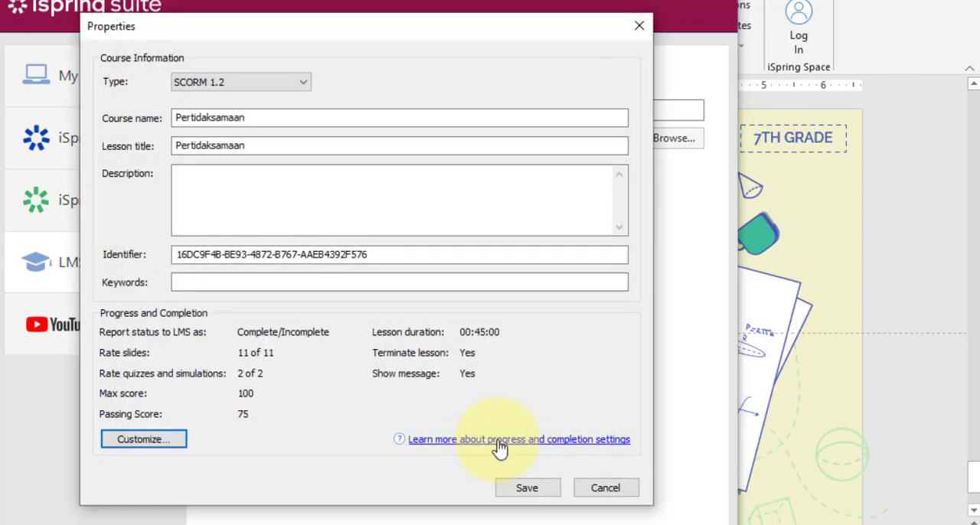
Save the course properties and publish the presentation for LMS
{"action": "left_click", "coordinate": [528, 488]}
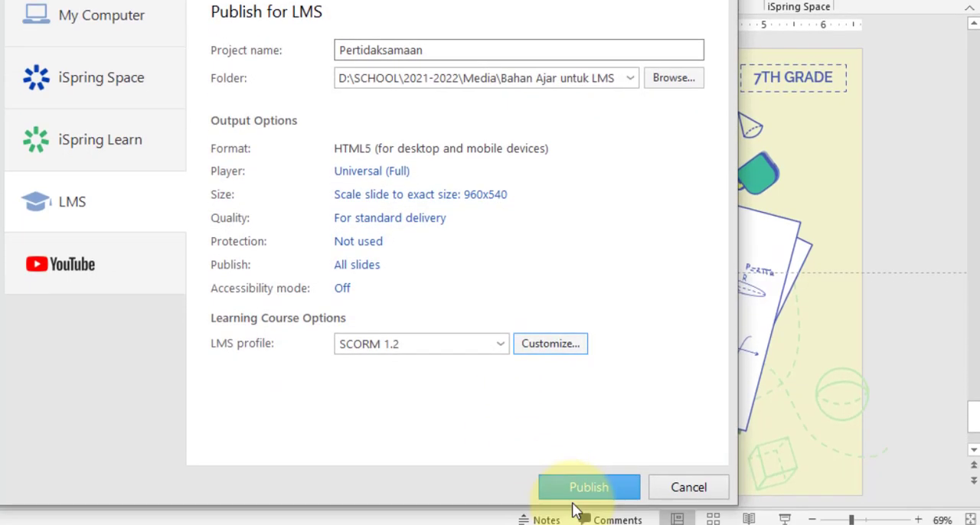
{"action": "left_click", "coordinate": [573, 484]}
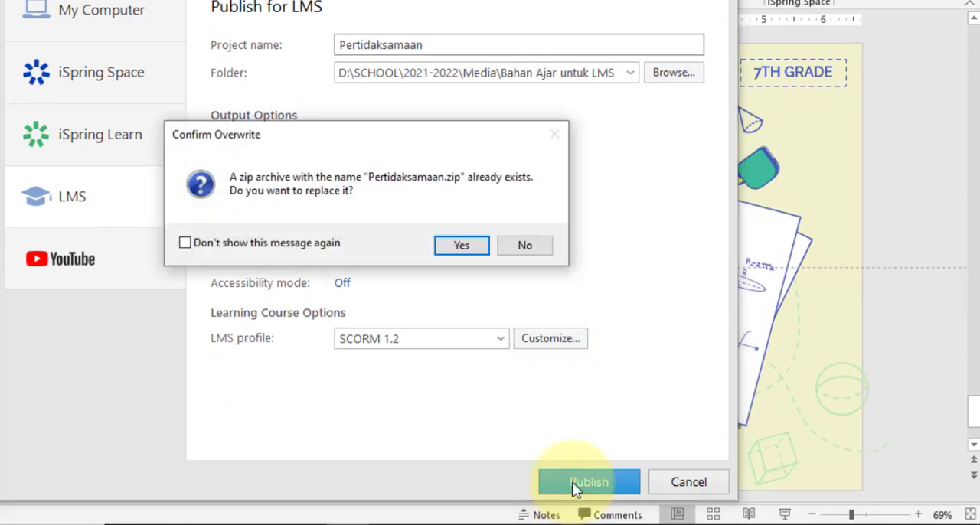